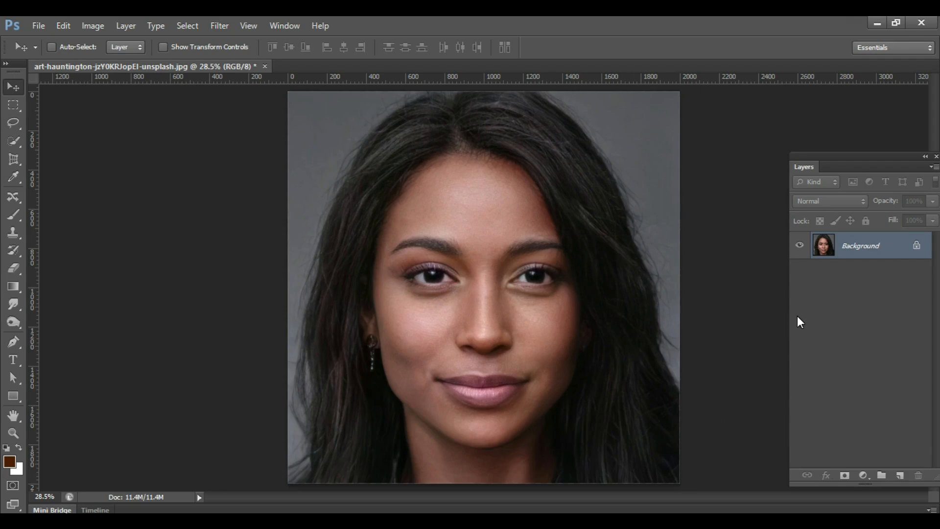
# - Duplicate the Background layer and begin a Pen tool shape from the centre of the hairline down the face's right edge
pyautogui.hotkey('ctrl', 'j')
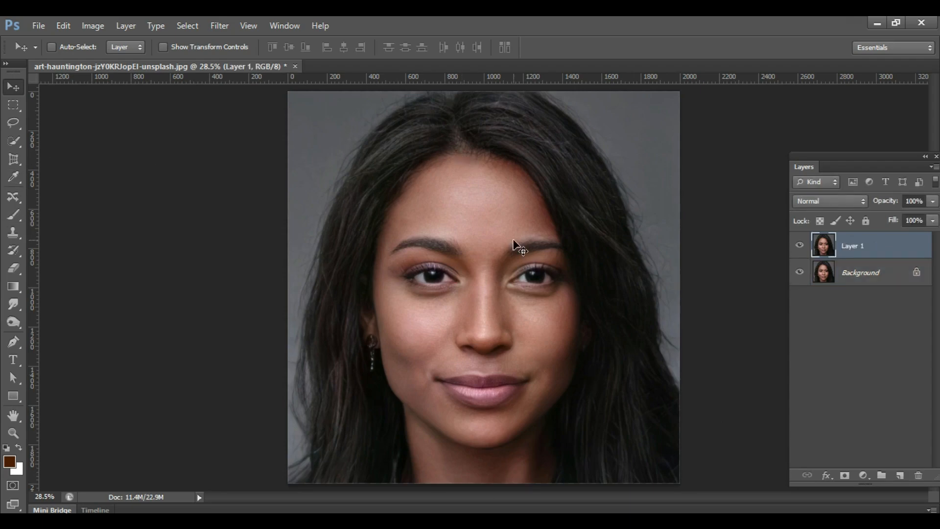
pyautogui.press('p')
pyautogui.click(464, 150)
pyautogui.moveTo(520, 166); pyautogui.dragTo(536, 185)
pyautogui.moveTo(562, 246); pyautogui.dragTo(566, 260)
pyautogui.moveTo(583, 312); pyautogui.dragTo(583, 345)
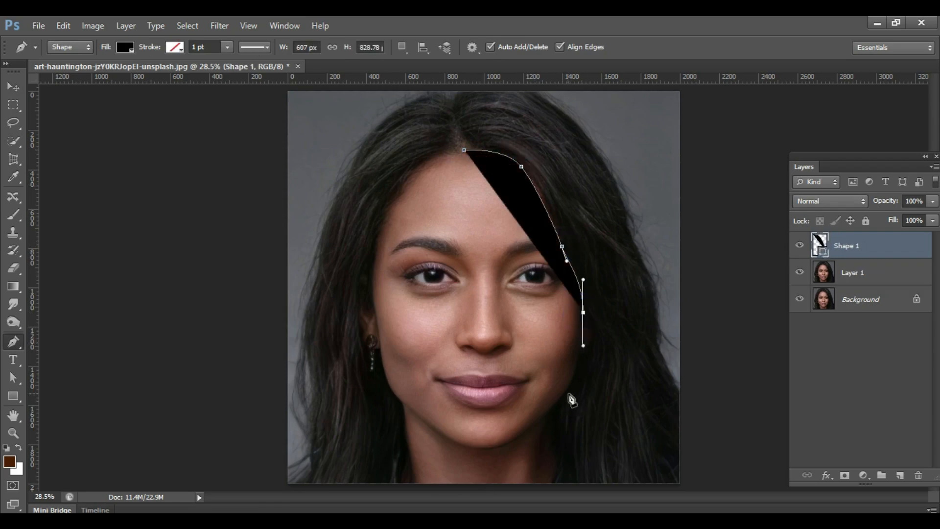
# - Continue the shape outline around the jaw, neck and left cheek and close it at the centre of the hairline
pyautogui.click(574, 386)
pyautogui.click(543, 419)
pyautogui.click(555, 456)
pyautogui.click(552, 485)
pyautogui.click(416, 485)
pyautogui.click(402, 405)
pyautogui.moveTo(379, 333); pyautogui.dragTo(387, 312)
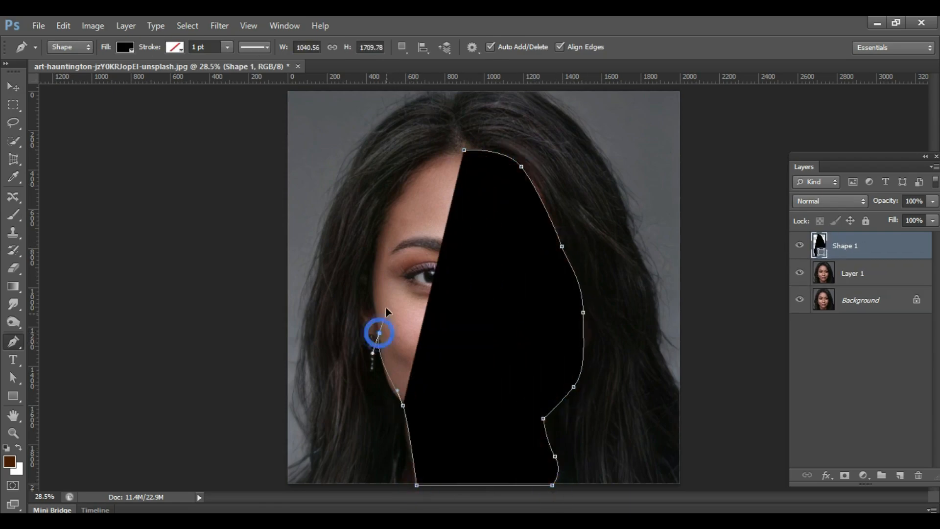
pyautogui.click(409, 178)
pyautogui.moveTo(464, 150); pyautogui.dragTo(504, 159)
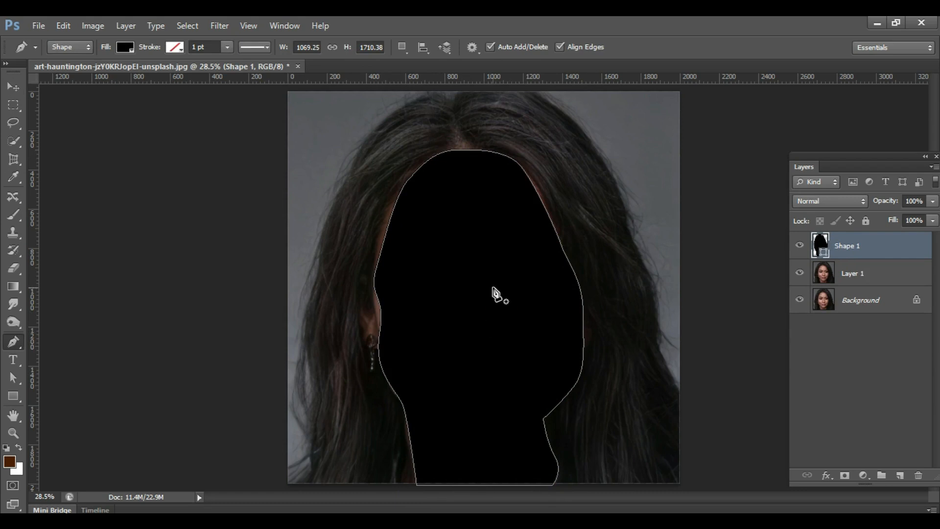
# - Set the Shape 1 layer's opacity to 50% and reshape the curve at the anchor point on the centre of the hairline
pyautogui.press('a')
pyautogui.click(465, 150)
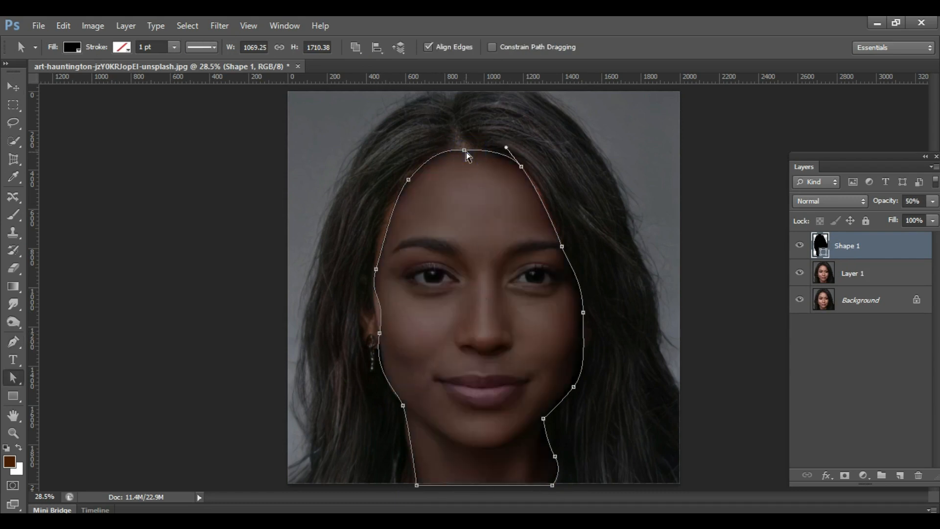
pyautogui.press('p')
pyautogui.moveTo(465, 151); pyautogui.dragTo(481, 160)
pyautogui.moveTo(481, 160); pyautogui.dragTo(491, 144)
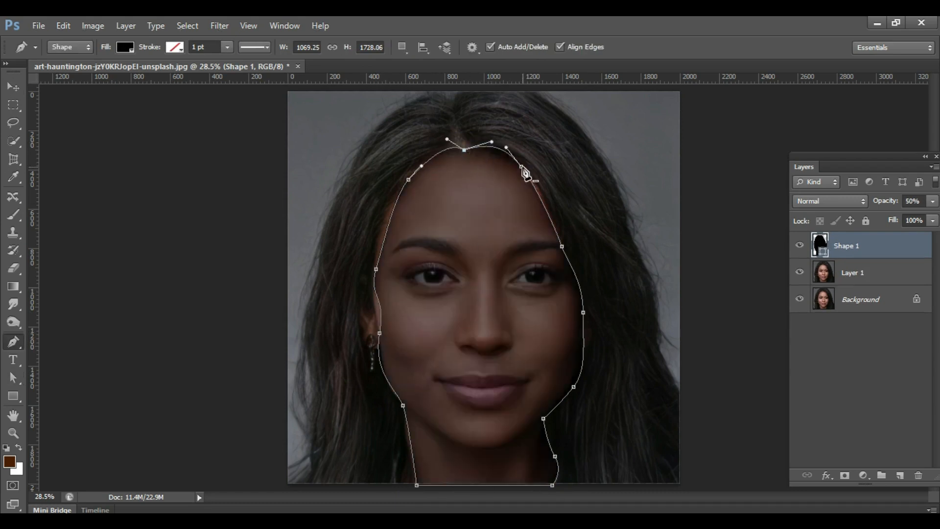
# - Refine the shape's anchor points down the right side of the face, jaw and neck to follow the skin edge
pyautogui.press('a')
pyautogui.moveTo(562, 247); pyautogui.dragTo(569, 268)
pyautogui.press('p')
pyautogui.press('a')
pyautogui.moveTo(582, 312); pyautogui.dragTo(580, 324)
pyautogui.click(573, 386)
pyautogui.moveTo(585, 372); pyautogui.dragTo(580, 369)
pyautogui.moveTo(544, 418); pyautogui.dragTo(571, 381)
pyautogui.click(570, 399)
pyautogui.click(552, 485)
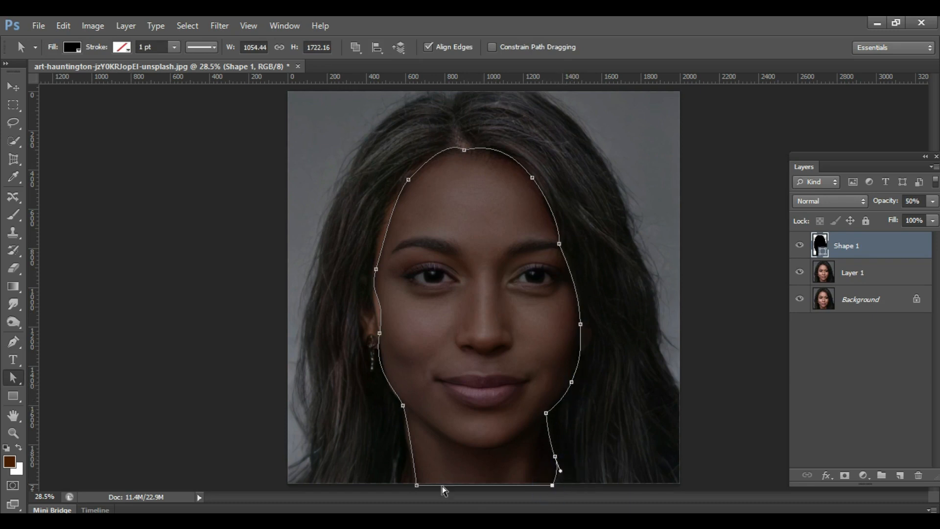
# - Adjust the shape's left neck corner and cheek curve so the outline includes the ear
pyautogui.moveTo(417, 485); pyautogui.dragTo(402, 487)
pyautogui.moveTo(380, 333)
pyautogui.mouseDown()
pyautogui.moveTo(377, 342)
pyautogui.moveTo(380, 335)
pyautogui.mouseUp()
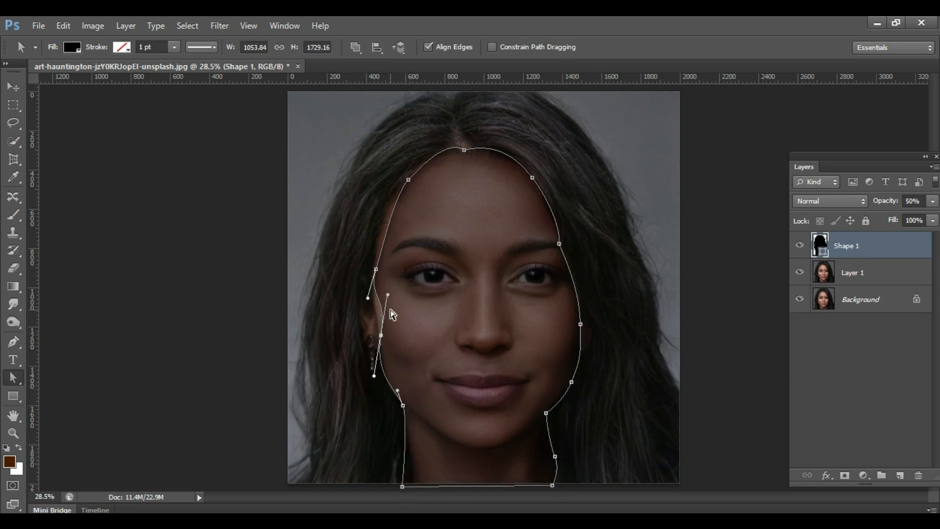
pyautogui.keyDown('alt'); pyautogui.moveTo(388, 294); pyautogui.dragTo(397, 275); pyautogui.keyUp('alt')
pyautogui.keyDown('alt'); pyautogui.moveTo(397, 275); pyautogui.dragTo(373, 223); pyautogui.keyUp('alt')
pyautogui.press('Return')
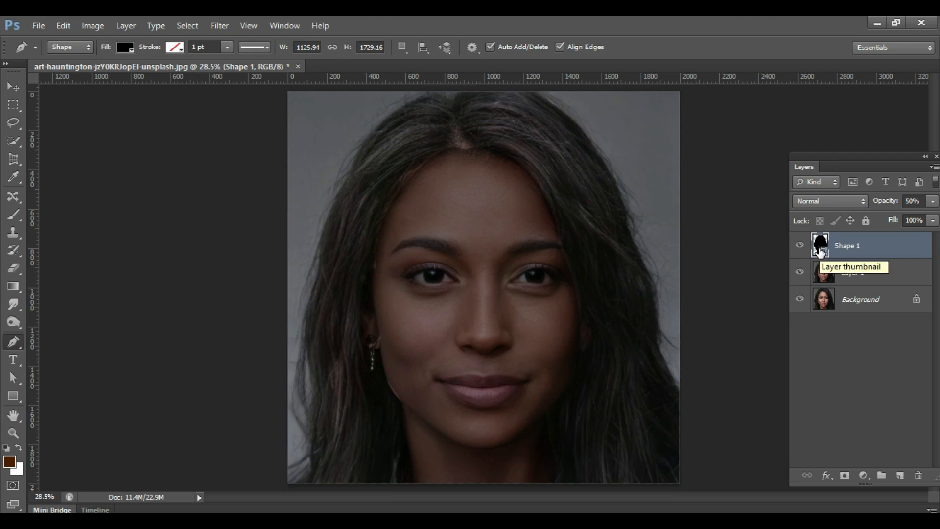
# - Load the Shape 1 outline as a selection, add a new empty layer and hide the Shape 1 layer
pyautogui.keyDown('ctrl'); pyautogui.click(819, 248); pyautogui.keyUp('ctrl')
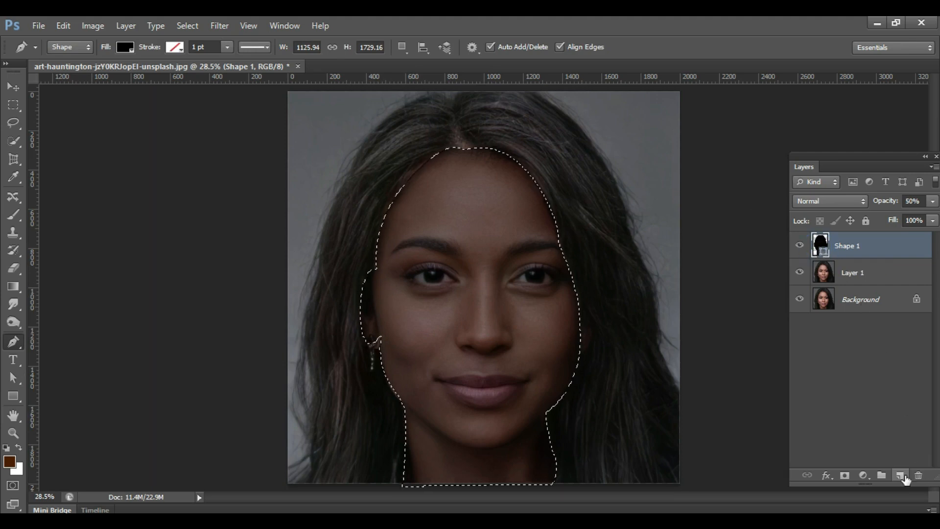
pyautogui.click(900, 475)
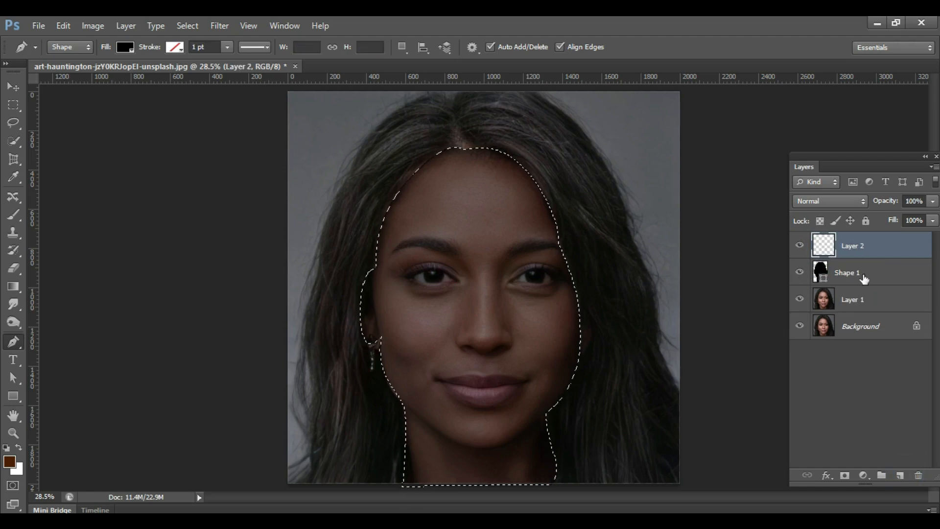
pyautogui.click(801, 273)
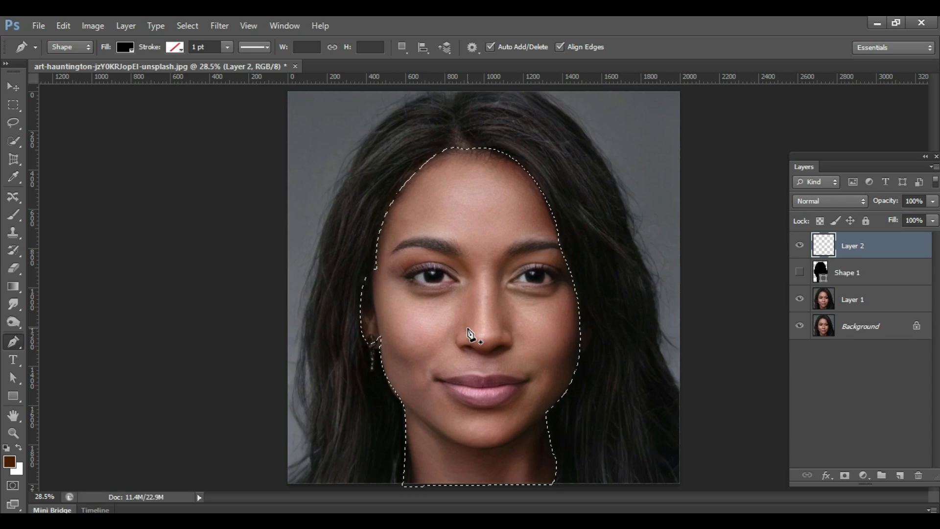
# - Choose the Brush tool and set the foreground colour to the light peach skin tone fbcfc2
pyautogui.press('b')
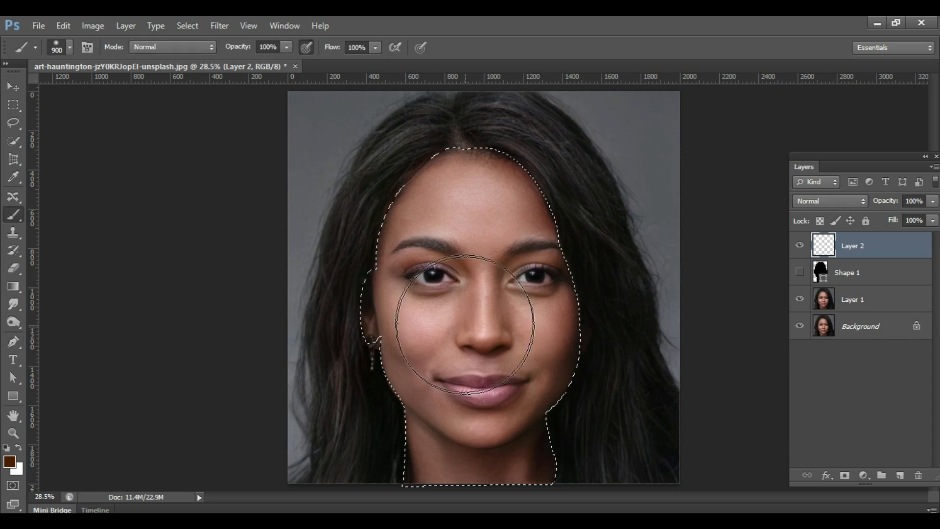
pyautogui.click(10, 461)
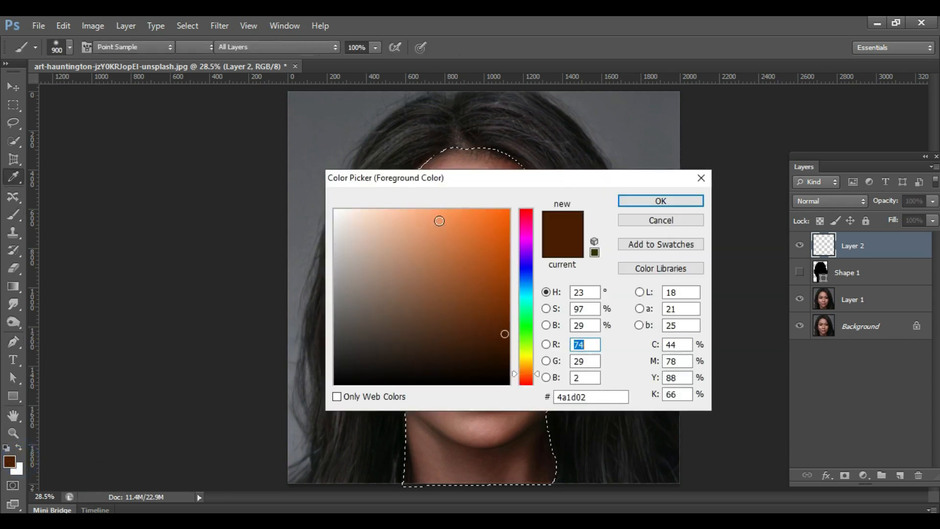
pyautogui.click(415, 212)
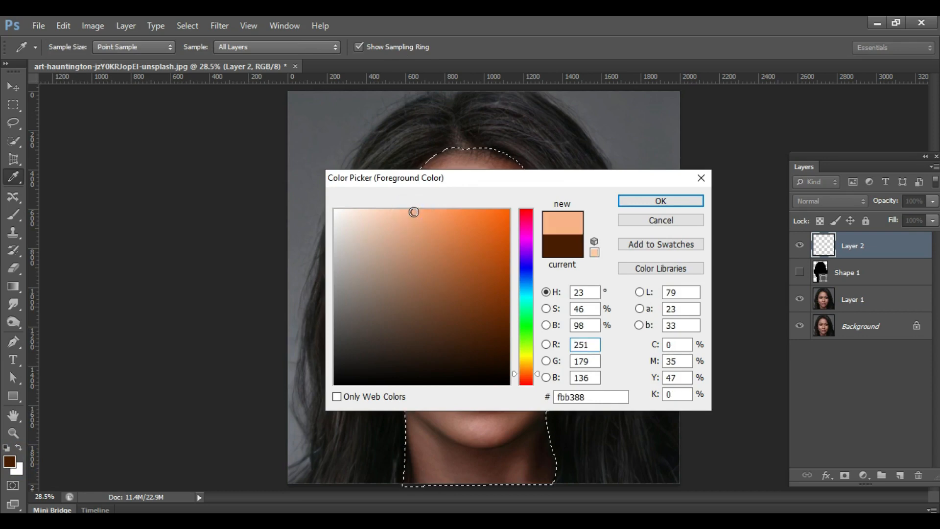
pyautogui.moveTo(427, 177); pyautogui.dragTo(631, 188)
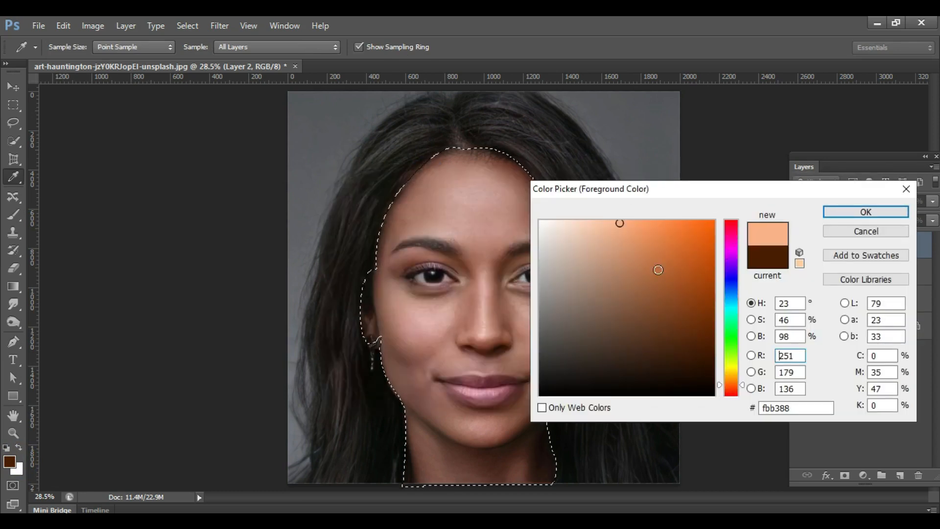
pyautogui.moveTo(619, 223); pyautogui.dragTo(579, 223)
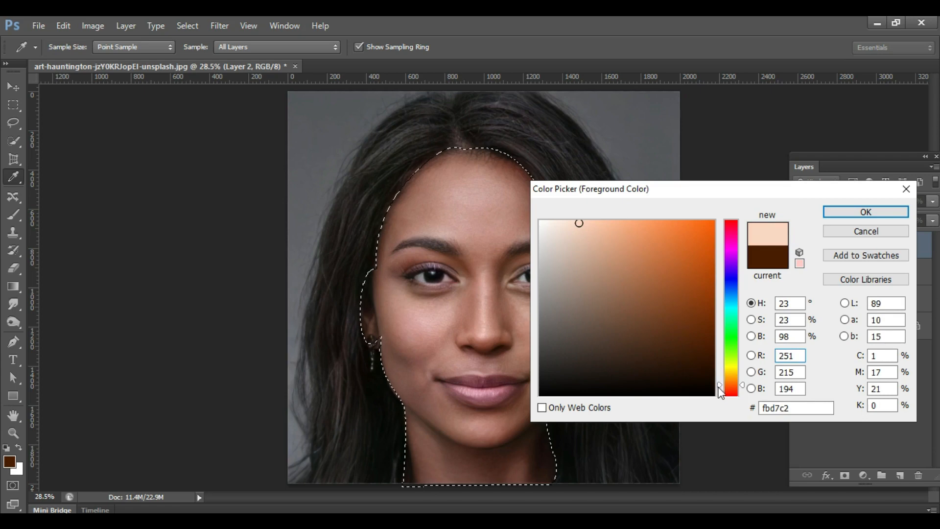
pyautogui.moveTo(719, 392); pyautogui.dragTo(722, 394)
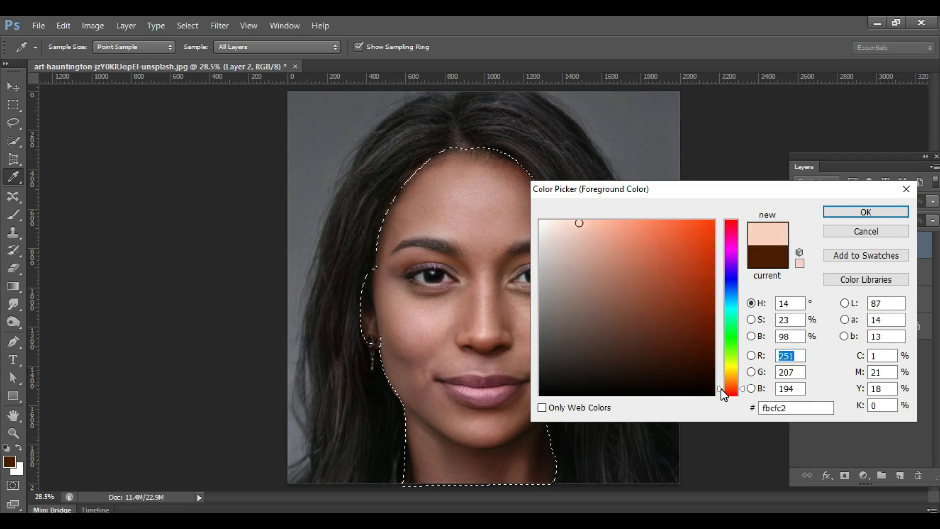
pyautogui.click(838, 213)
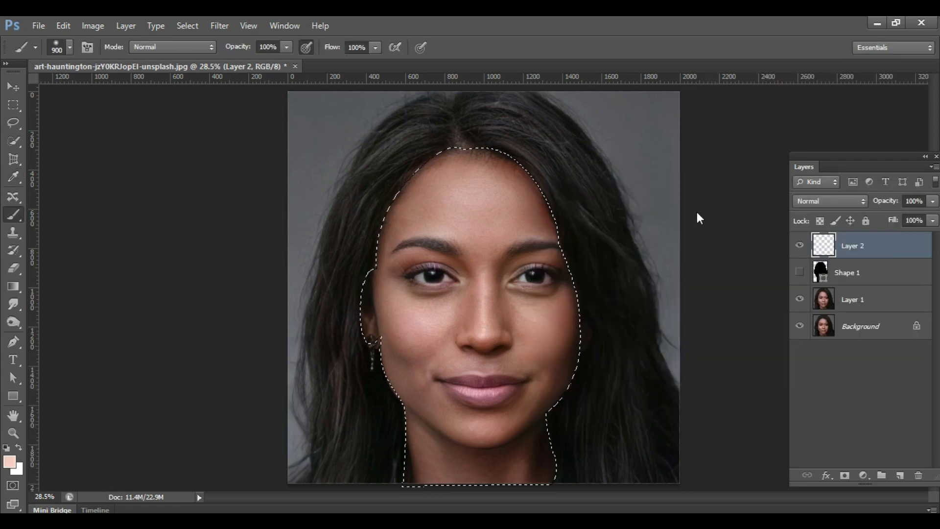
# - Paint the selected face and neck on Layer 2 with the peach colour, deselect, and set the layer's blend mode to Soft Light
pyautogui.moveTo(465, 189)
pyautogui.mouseDown()
pyautogui.moveTo(461, 204)
pyautogui.moveTo(524, 293)
pyautogui.moveTo(468, 481)
pyautogui.moveTo(430, 251)
pyautogui.moveTo(521, 325)
pyautogui.moveTo(472, 494)
pyautogui.moveTo(397, 268)
pyautogui.moveTo(510, 157)
pyautogui.moveTo(555, 472)
pyautogui.moveTo(394, 472)
pyautogui.mouseUp()
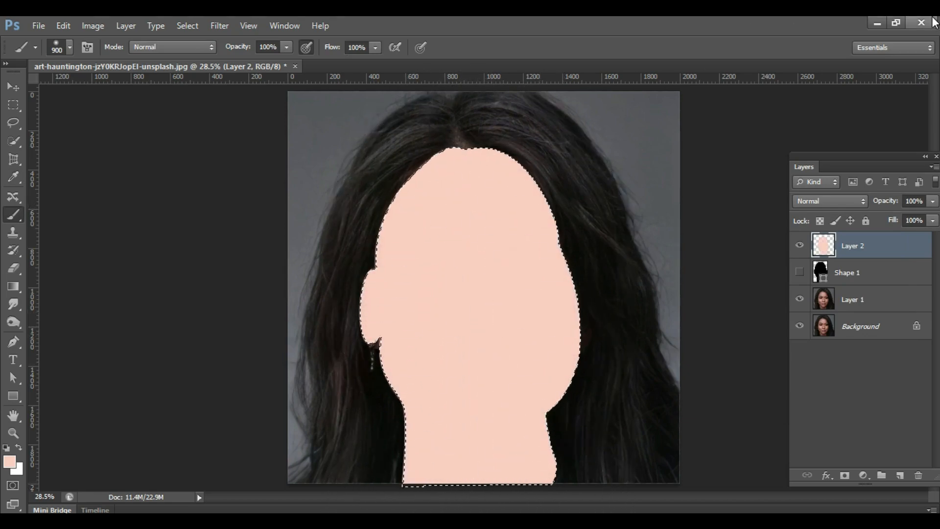
pyautogui.hotkey('ctrl', 'd')
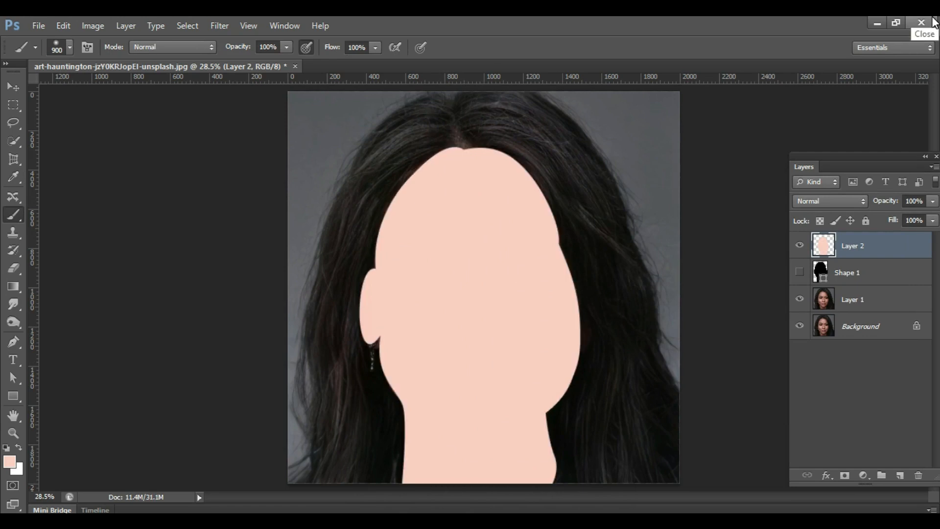
pyautogui.click(822, 201)
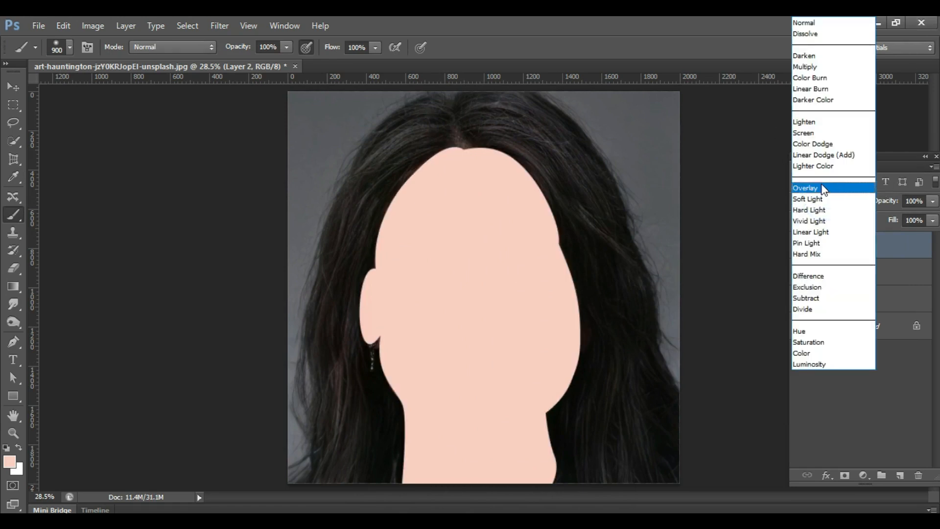
pyautogui.click(816, 200)
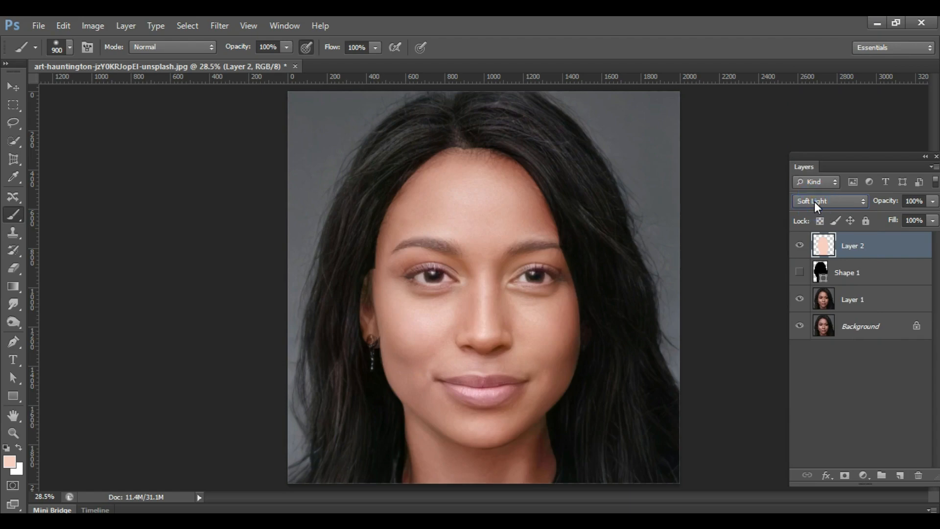
# - Add a layer mask to Layer 2 and paint black over the right-side hair edge with a 400 px brush at 60% opacity
pyautogui.click(844, 476)
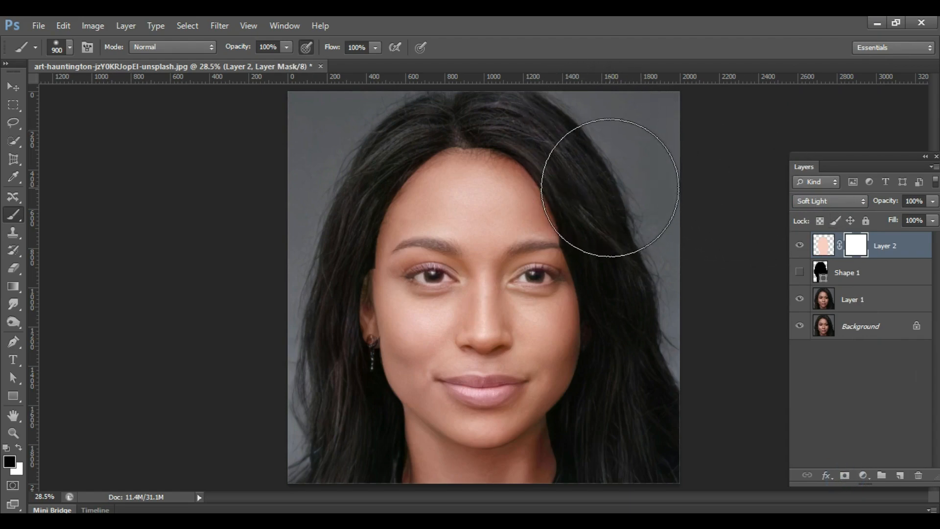
pyautogui.press('[')
pyautogui.press('[')
pyautogui.press('[')
pyautogui.press('[')
pyautogui.press('[')
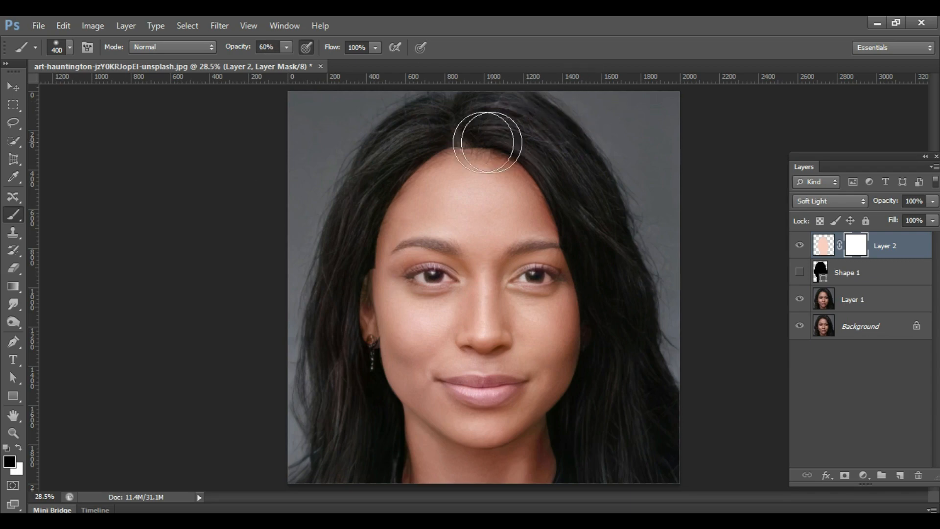
pyautogui.moveTo(482, 125)
pyautogui.mouseDown()
pyautogui.moveTo(519, 132)
pyautogui.moveTo(541, 154)
pyautogui.moveTo(602, 248)
pyautogui.moveTo(585, 233)
pyautogui.moveTo(607, 324)
pyautogui.moveTo(592, 401)
pyautogui.mouseUp()
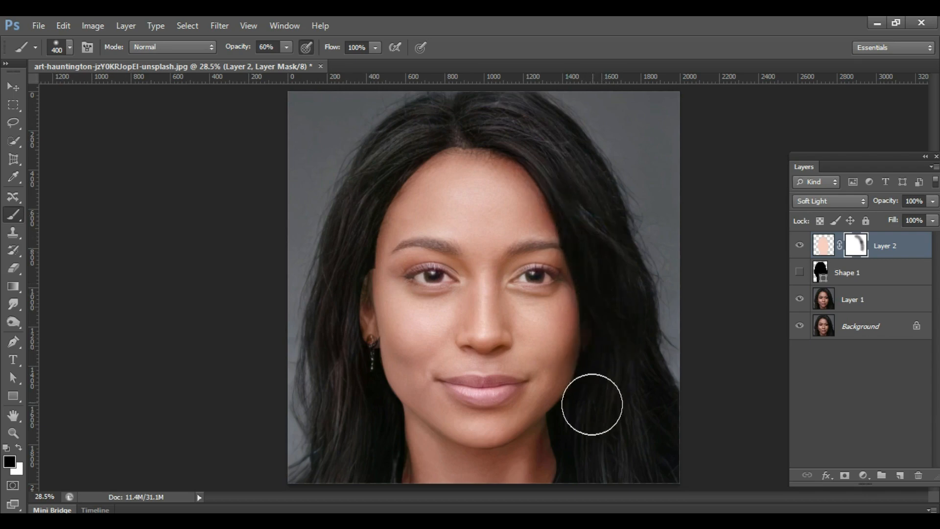
pyautogui.moveTo(606, 336)
pyautogui.mouseDown()
pyautogui.moveTo(573, 429)
pyautogui.moveTo(601, 483)
pyautogui.mouseUp()
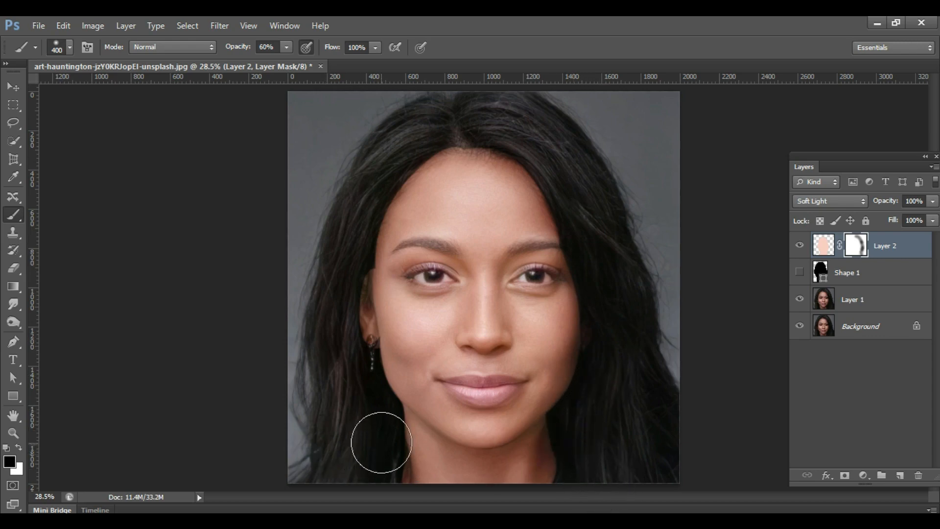
# - Mask the tint off the hair beside the left neck, and off the earring and left hairline with a 125 px brush
pyautogui.moveTo(379, 445)
pyautogui.mouseDown()
pyautogui.moveTo(375, 486)
pyautogui.moveTo(388, 426)
pyautogui.moveTo(358, 357)
pyautogui.moveTo(359, 390)
pyautogui.moveTo(381, 368)
pyautogui.mouseUp()
pyautogui.press('[')
pyautogui.press('[')
pyautogui.press('[')
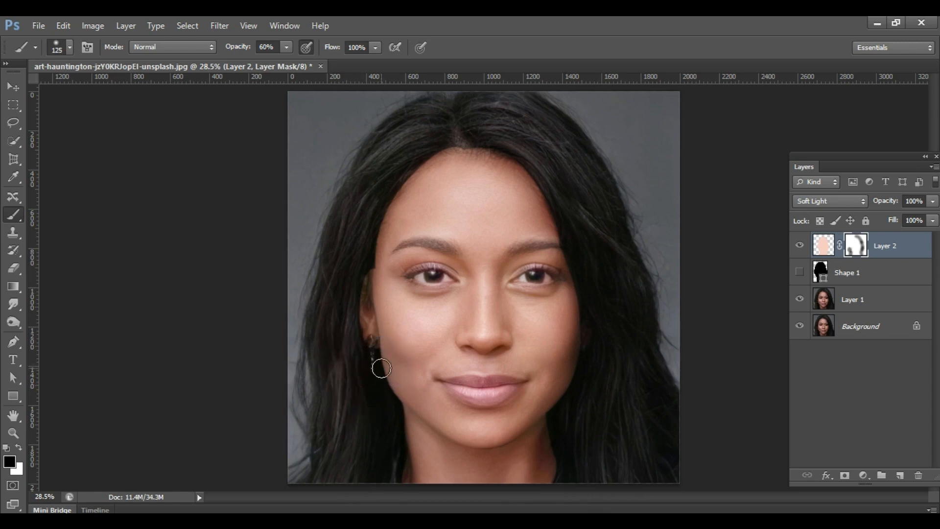
pyautogui.moveTo(376, 353)
pyautogui.mouseDown()
pyautogui.moveTo(380, 392)
pyautogui.moveTo(379, 373)
pyautogui.mouseUp()
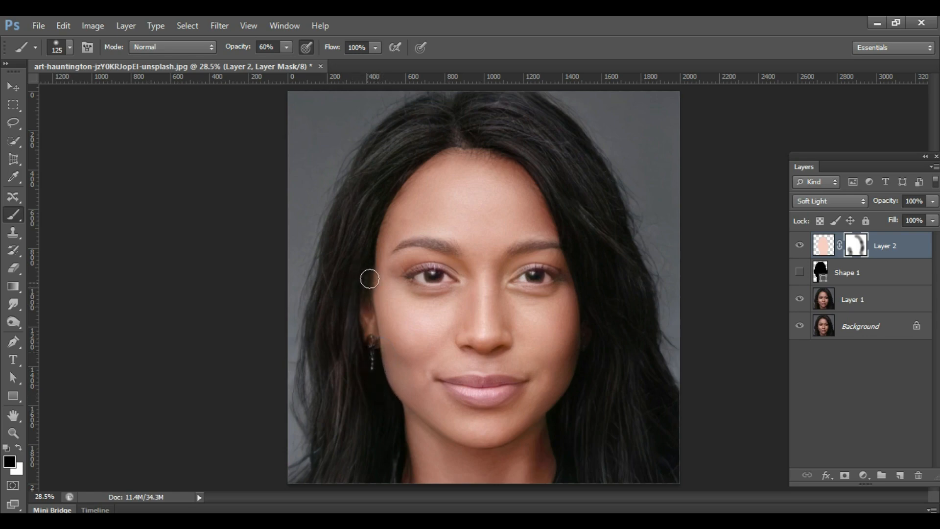
pyautogui.moveTo(381, 212); pyautogui.dragTo(410, 157)
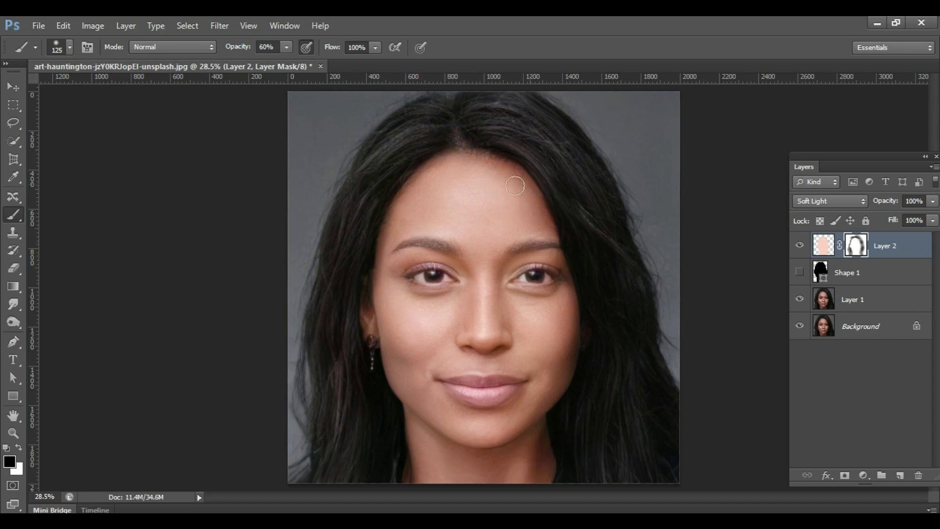
# - Mask the tint along the upper-right forehead hairline with a 200 px brush
pyautogui.press(']')
pyautogui.press(']')
pyautogui.press(']')
pyautogui.press(']')
pyautogui.press('[')
pyautogui.moveTo(489, 156); pyautogui.dragTo(540, 183)
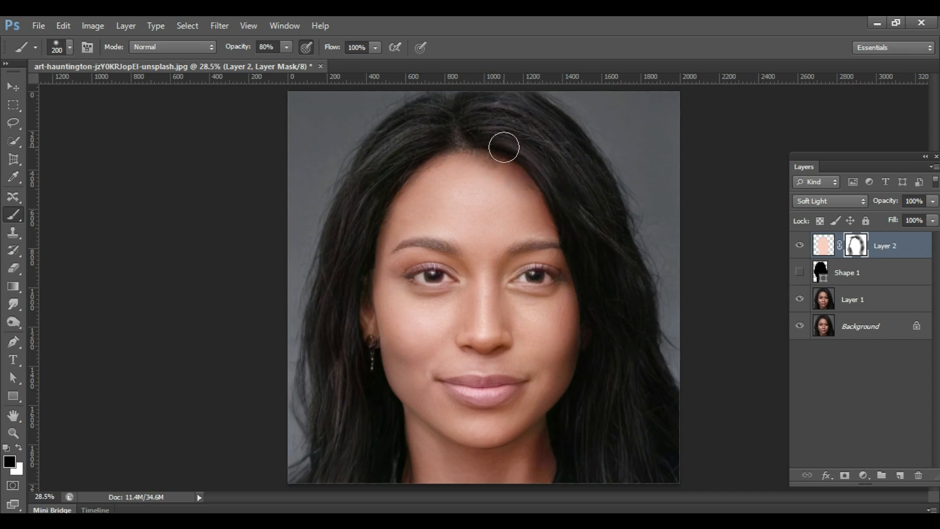
# - Paint white on the mask to restore the tint along the hairline, and repaint the hair edge around the forehead in black
pyautogui.press('x')
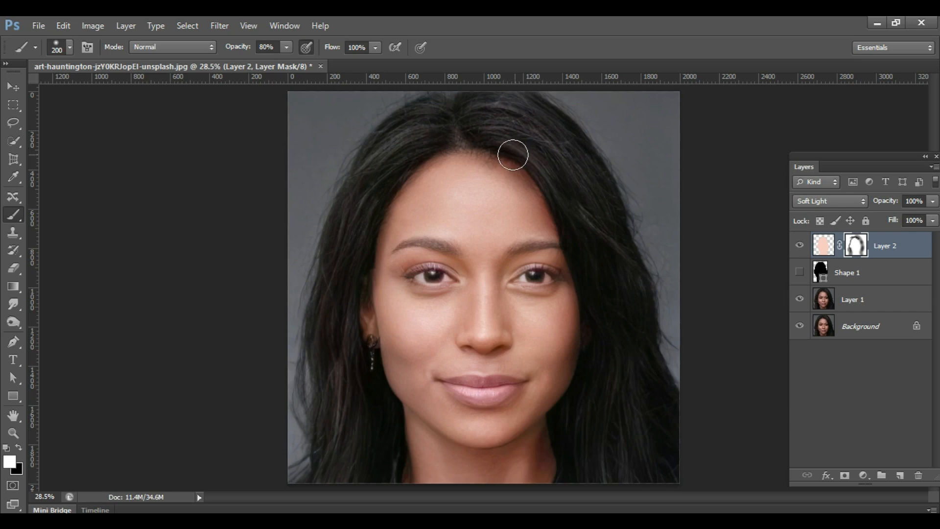
pyautogui.moveTo(495, 153)
pyautogui.mouseDown()
pyautogui.moveTo(562, 210)
pyautogui.moveTo(383, 163)
pyautogui.moveTo(422, 164)
pyautogui.moveTo(336, 365)
pyautogui.mouseUp()
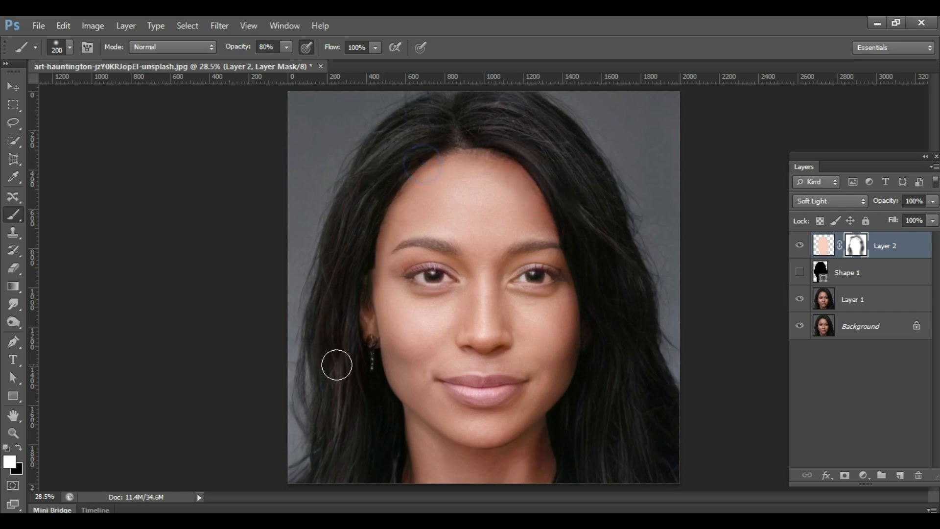
pyautogui.press('x')
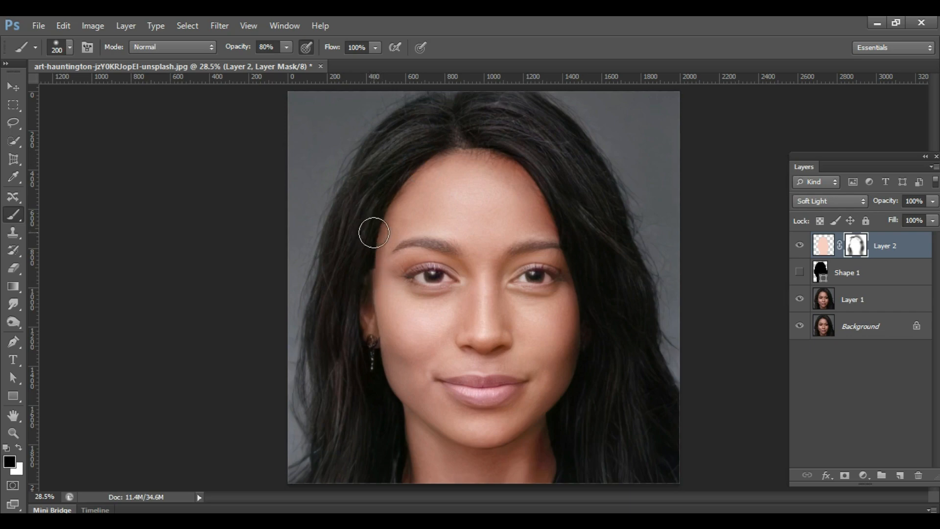
pyautogui.moveTo(376, 200)
pyautogui.mouseDown()
pyautogui.moveTo(412, 140)
pyautogui.moveTo(506, 141)
pyautogui.moveTo(532, 151)
pyautogui.moveTo(578, 253)
pyautogui.mouseUp()
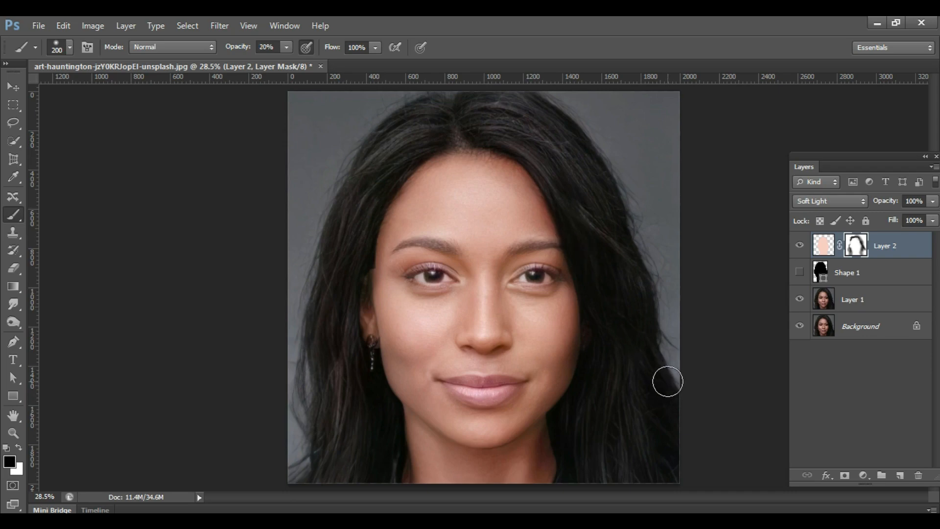
# - Soften the Layer 2 mask along the forehead, cheek, ear and neck edges in black with a 200 px brush at 20% opacity
pyautogui.moveTo(495, 152)
pyautogui.mouseDown()
pyautogui.moveTo(528, 168)
pyautogui.moveTo(550, 225)
pyautogui.moveTo(575, 248)
pyautogui.mouseUp()
pyautogui.moveTo(392, 204)
pyautogui.mouseDown()
pyautogui.moveTo(371, 291)
pyautogui.moveTo(425, 169)
pyautogui.moveTo(369, 322)
pyautogui.moveTo(387, 212)
pyautogui.moveTo(426, 192)
pyautogui.mouseUp()
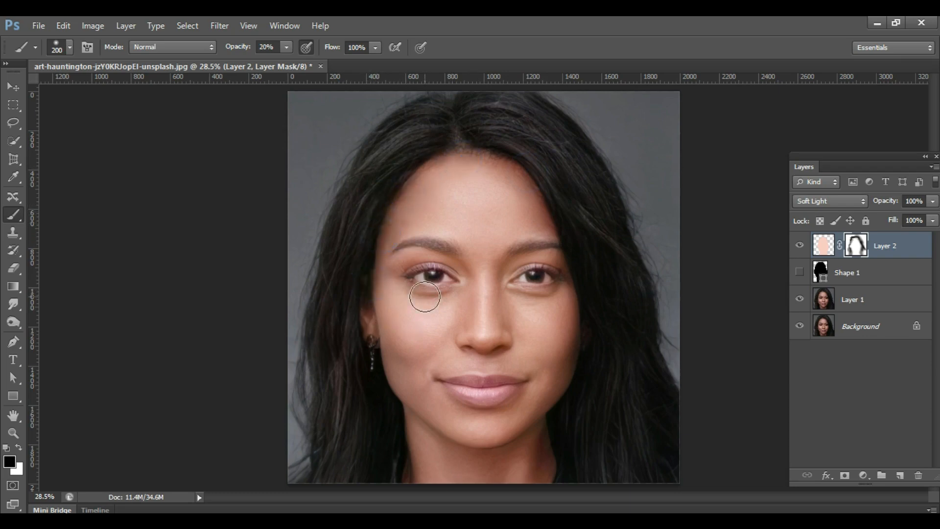
pyautogui.moveTo(585, 285)
pyautogui.mouseDown()
pyautogui.moveTo(583, 363)
pyautogui.moveTo(595, 312)
pyautogui.moveTo(560, 455)
pyautogui.moveTo(575, 483)
pyautogui.mouseUp()
pyautogui.moveTo(398, 414); pyautogui.dragTo(393, 392)
pyautogui.moveTo(374, 301); pyautogui.dragTo(391, 401)
pyautogui.moveTo(375, 355); pyautogui.dragTo(410, 428)
pyautogui.moveTo(384, 338)
pyautogui.mouseDown()
pyautogui.moveTo(362, 250)
pyautogui.moveTo(359, 186)
pyautogui.mouseUp()
pyautogui.moveTo(367, 256); pyautogui.dragTo(370, 336)
pyautogui.moveTo(438, 157)
pyautogui.mouseDown()
pyautogui.moveTo(601, 258)
pyautogui.moveTo(564, 227)
pyautogui.moveTo(592, 341)
pyautogui.moveTo(569, 411)
pyautogui.moveTo(571, 495)
pyautogui.mouseUp()
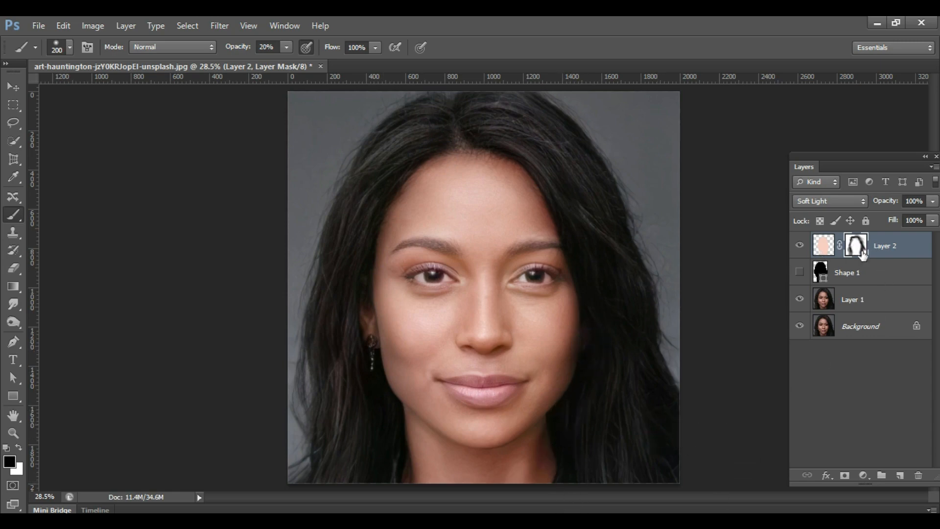
# - Mask the tint off both eyebrows in black with an 80 px brush at 100% opacity
pyautogui.hotkey('ctrl', '+')
pyautogui.hotkey('ctrl', '+')
pyautogui.hotkey('ctrl', '+')
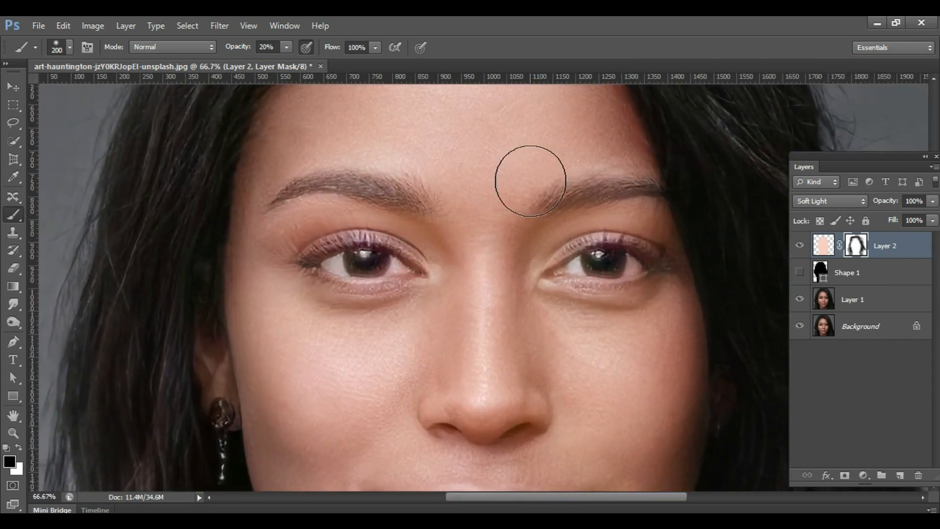
pyautogui.press('[')
pyautogui.press('[')
pyautogui.press('[')
pyautogui.press('[')
pyautogui.press('[')
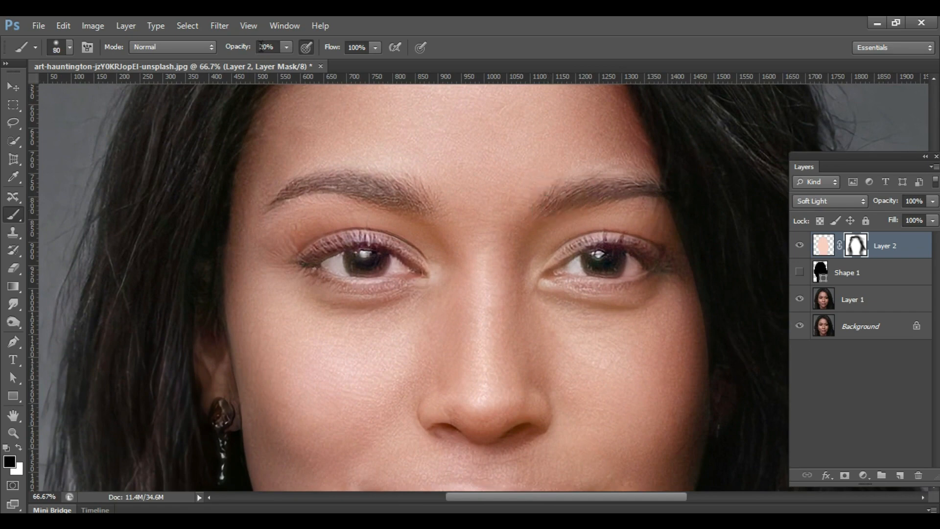
pyautogui.press('0')
pyautogui.moveTo(544, 208)
pyautogui.mouseDown()
pyautogui.moveTo(583, 189)
pyautogui.moveTo(667, 189)
pyautogui.mouseUp()
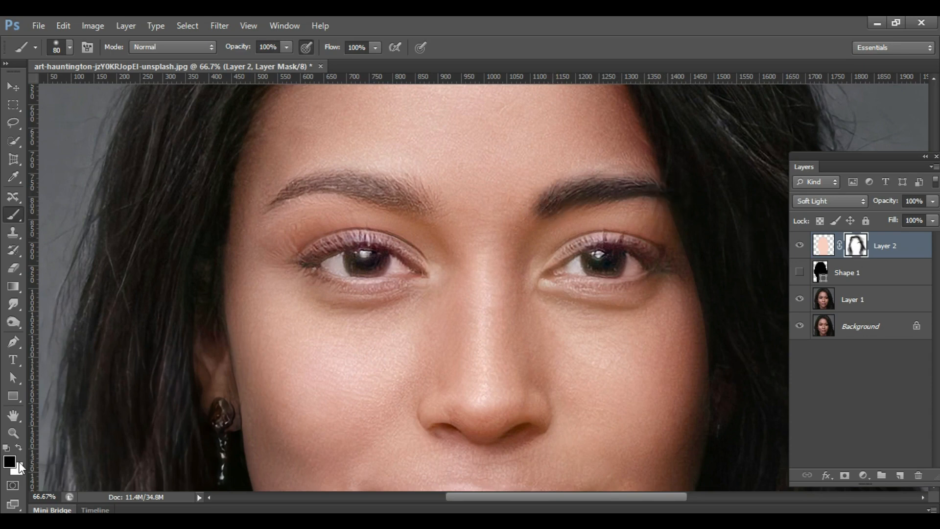
pyautogui.moveTo(549, 200)
pyautogui.mouseDown()
pyautogui.moveTo(620, 187)
pyautogui.moveTo(671, 193)
pyautogui.mouseUp()
pyautogui.moveTo(420, 205)
pyautogui.mouseDown()
pyautogui.moveTo(345, 178)
pyautogui.moveTo(281, 194)
pyautogui.mouseUp()
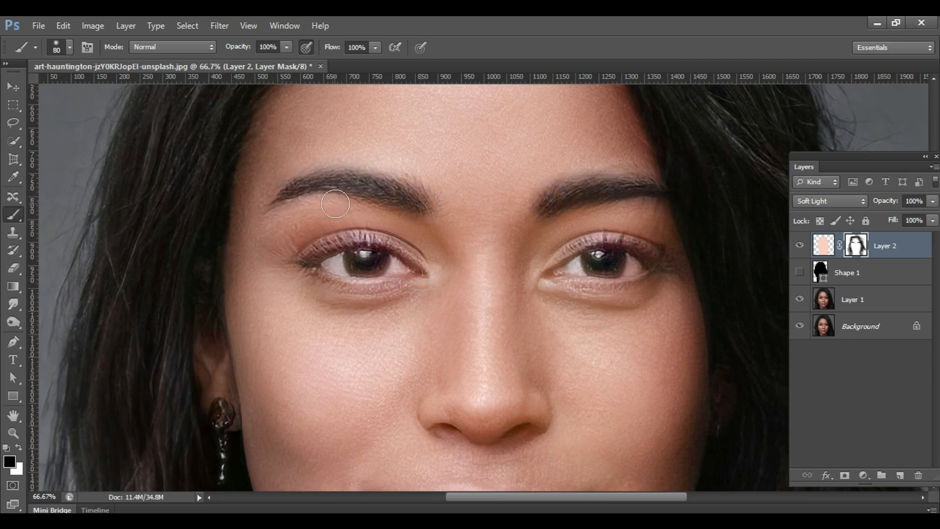
# - Refine the mask along the tips and edges of both eyebrows with a 50 px brush
pyautogui.press('[')
pyautogui.press('[')
pyautogui.press('[')
pyautogui.moveTo(278, 201)
pyautogui.mouseDown()
pyautogui.moveTo(290, 193)
pyautogui.moveTo(300, 207)
pyautogui.moveTo(273, 210)
pyautogui.moveTo(277, 202)
pyautogui.mouseUp()
pyautogui.moveTo(398, 183); pyautogui.dragTo(422, 196)
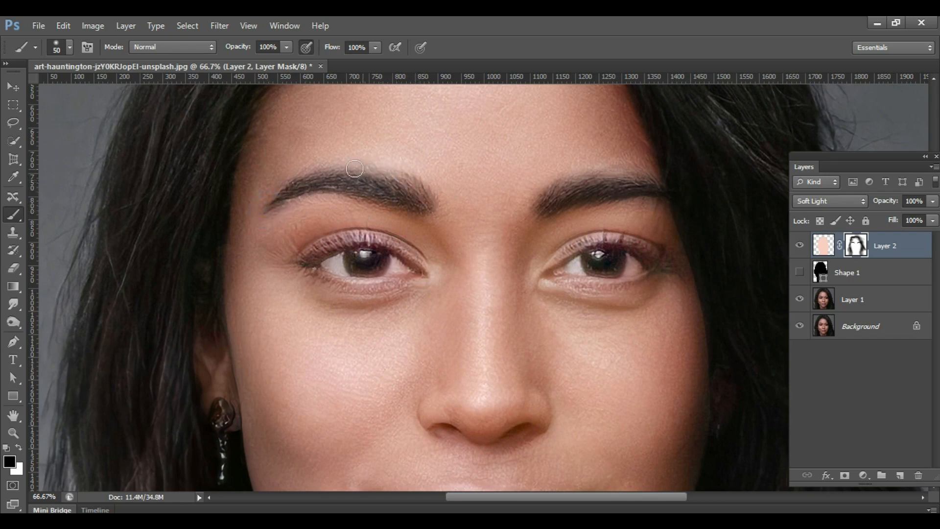
pyautogui.moveTo(355, 169)
pyautogui.mouseDown()
pyautogui.moveTo(271, 205)
pyautogui.moveTo(300, 187)
pyautogui.mouseUp()
pyautogui.moveTo(554, 205)
pyautogui.mouseDown()
pyautogui.moveTo(541, 208)
pyautogui.moveTo(542, 195)
pyautogui.moveTo(539, 212)
pyautogui.moveTo(594, 184)
pyautogui.moveTo(676, 199)
pyautogui.mouseUp()
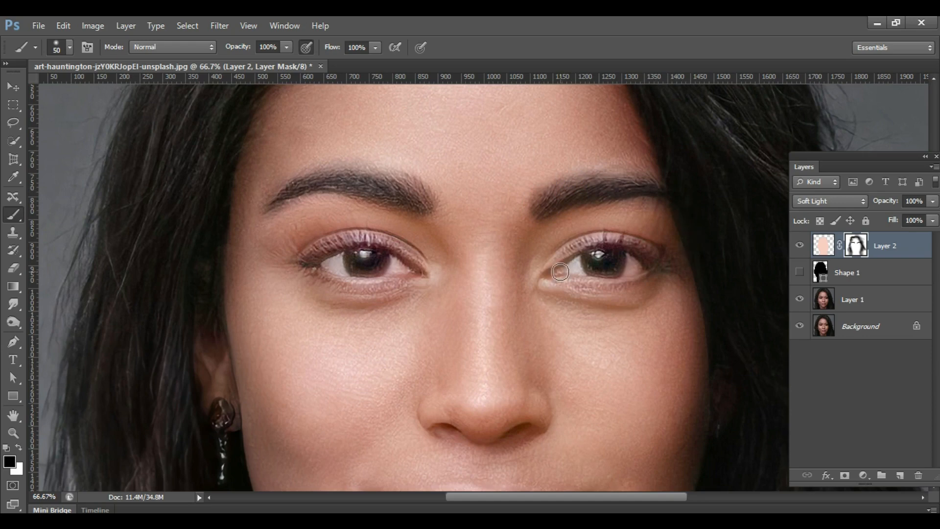
# - Mask the tint off the right eye with a 50 px brush, and reduce it around the eyes with a 70 px brush at 20% opacity
pyautogui.moveTo(560, 272)
pyautogui.mouseDown()
pyautogui.moveTo(609, 251)
pyautogui.moveTo(648, 263)
pyautogui.moveTo(619, 276)
pyautogui.moveTo(546, 272)
pyautogui.moveTo(636, 278)
pyautogui.moveTo(676, 255)
pyautogui.moveTo(620, 246)
pyautogui.moveTo(650, 230)
pyautogui.mouseUp()
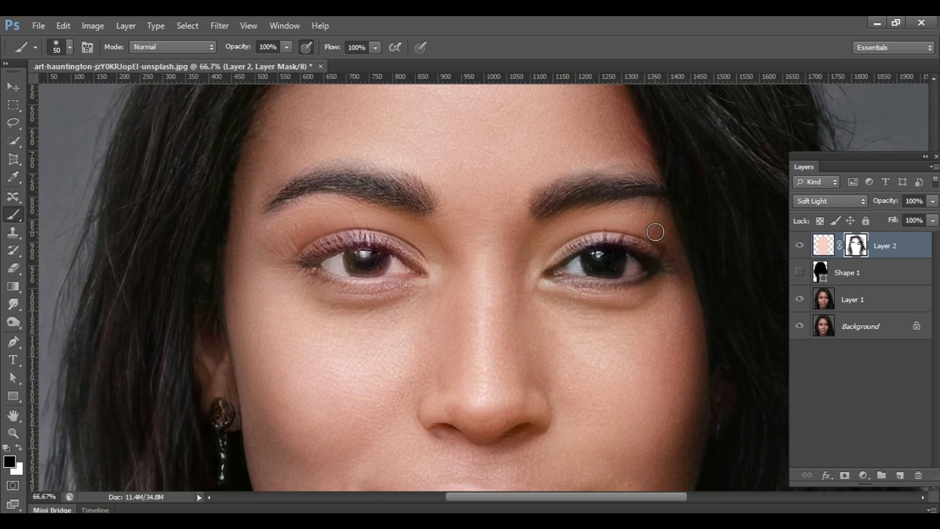
pyautogui.press(']')
pyautogui.press(']')
pyautogui.moveTo(669, 241)
pyautogui.mouseDown()
pyautogui.moveTo(631, 231)
pyautogui.moveTo(555, 252)
pyautogui.moveTo(542, 269)
pyautogui.moveTo(575, 241)
pyautogui.moveTo(630, 236)
pyautogui.moveTo(680, 258)
pyautogui.moveTo(607, 232)
pyautogui.moveTo(541, 269)
pyautogui.moveTo(580, 235)
pyautogui.moveTo(676, 254)
pyautogui.moveTo(678, 267)
pyautogui.moveTo(651, 277)
pyautogui.moveTo(558, 290)
pyautogui.moveTo(617, 302)
pyautogui.mouseUp()
pyautogui.moveTo(430, 298); pyautogui.dragTo(343, 296)
pyautogui.moveTo(279, 249)
pyautogui.mouseDown()
pyautogui.moveTo(311, 234)
pyautogui.moveTo(299, 254)
pyautogui.moveTo(355, 235)
pyautogui.mouseUp()
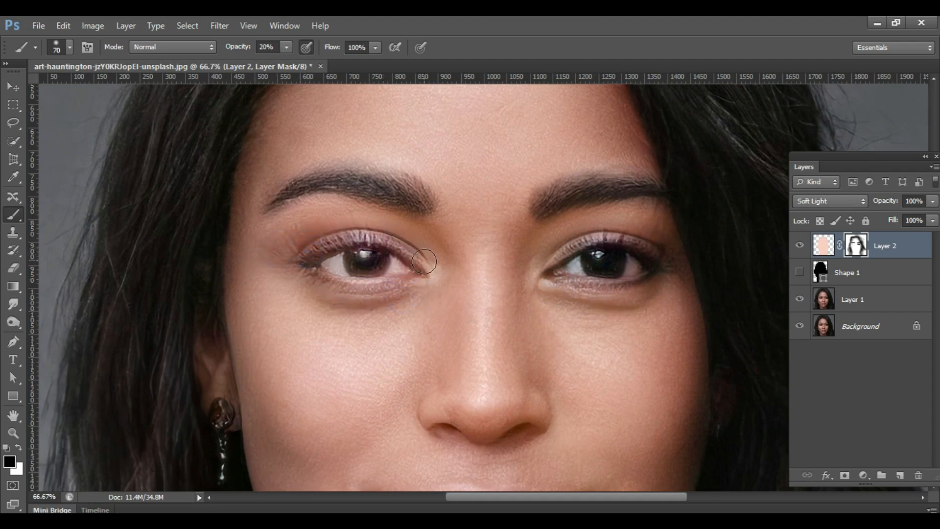
pyautogui.moveTo(416, 254); pyautogui.dragTo(353, 230)
pyautogui.moveTo(268, 287)
pyautogui.mouseDown()
pyautogui.moveTo(378, 268)
pyautogui.moveTo(395, 253)
pyautogui.moveTo(411, 261)
pyautogui.moveTo(361, 258)
pyautogui.mouseUp()
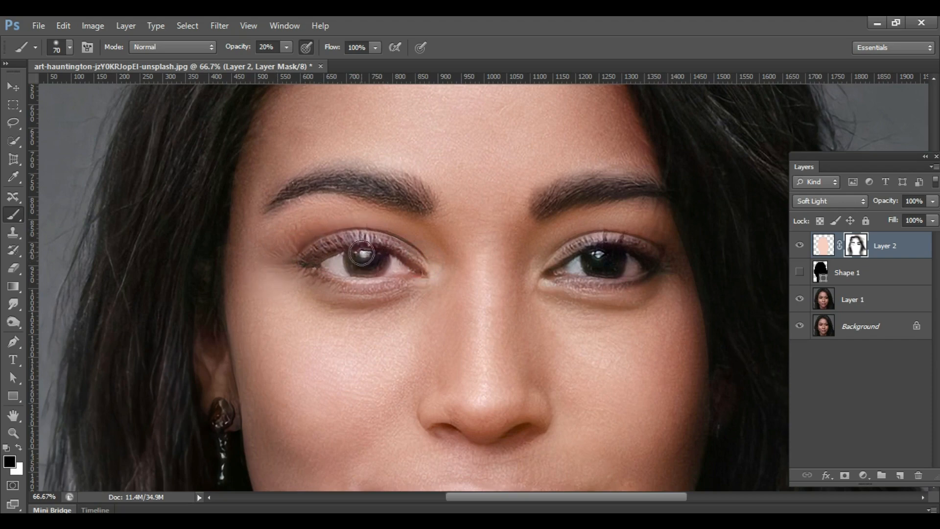
# - Mask the tint fully off the irises and lash lines of both eyes with a 45 px brush at 100% opacity
pyautogui.press('[')
pyautogui.press('[')
pyautogui.press('[')
pyautogui.moveTo(354, 261)
pyautogui.mouseDown()
pyautogui.moveTo(390, 256)
pyautogui.moveTo(356, 270)
pyautogui.moveTo(370, 255)
pyautogui.moveTo(319, 266)
pyautogui.moveTo(385, 284)
pyautogui.moveTo(420, 276)
pyautogui.moveTo(379, 253)
pyautogui.moveTo(316, 264)
pyautogui.moveTo(353, 283)
pyautogui.moveTo(415, 276)
pyautogui.moveTo(368, 247)
pyautogui.moveTo(309, 263)
pyautogui.moveTo(342, 285)
pyautogui.moveTo(420, 269)
pyautogui.mouseUp()
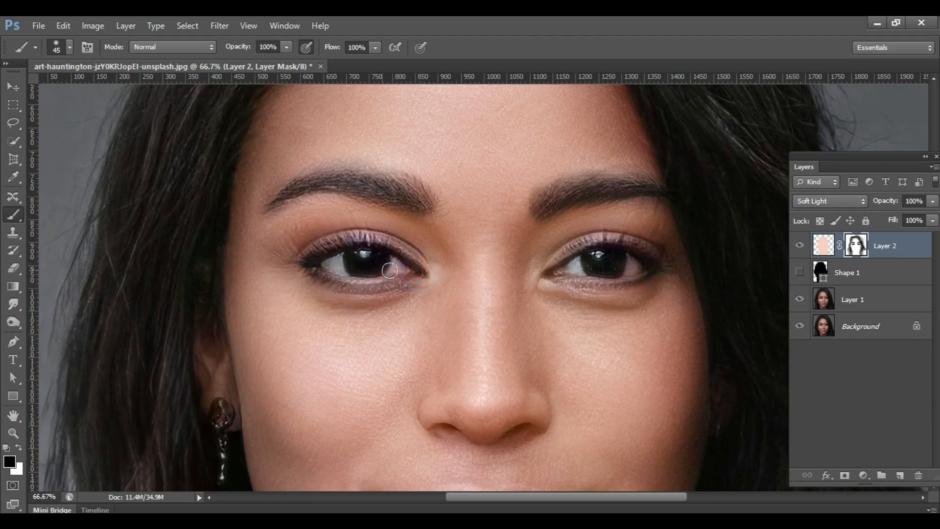
pyautogui.moveTo(587, 255)
pyautogui.mouseDown()
pyautogui.moveTo(541, 274)
pyautogui.moveTo(642, 284)
pyautogui.mouseUp()
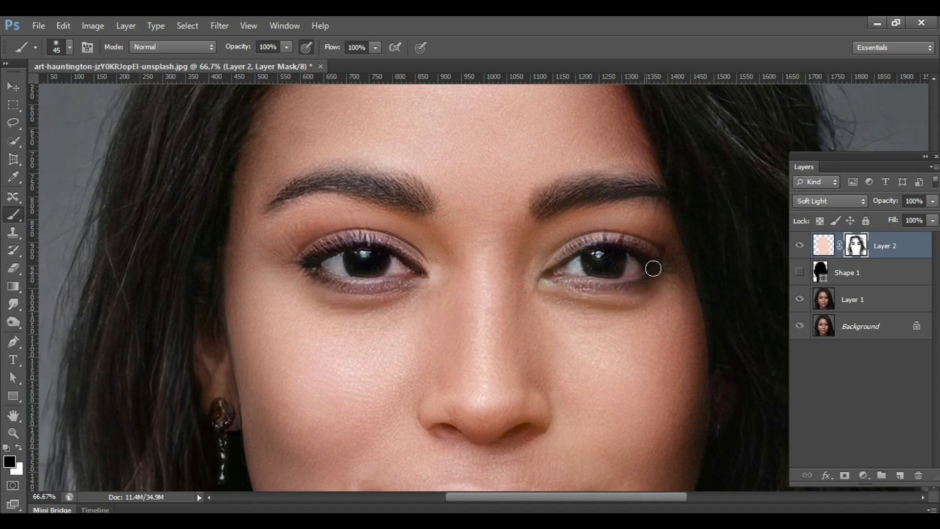
pyautogui.moveTo(629, 248); pyautogui.dragTo(568, 258)
pyautogui.moveTo(650, 278); pyautogui.dragTo(543, 275)
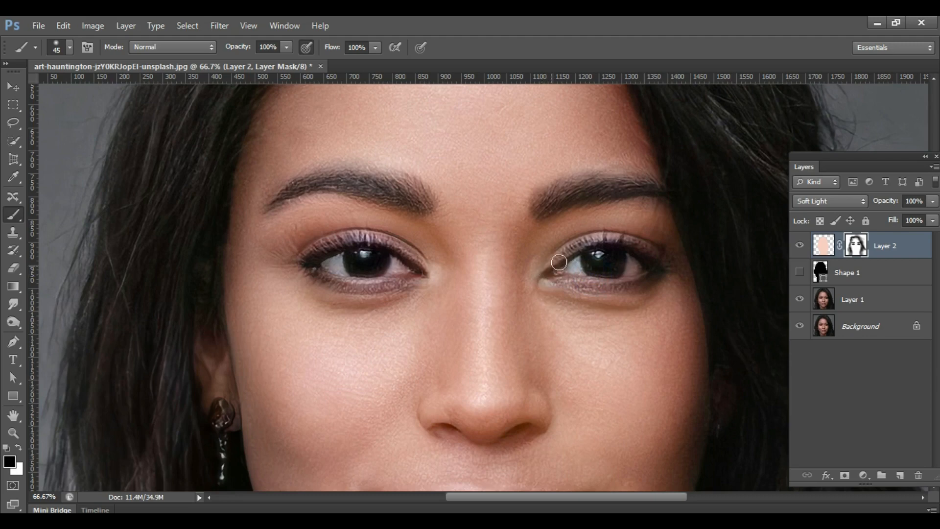
# - Draw a black Pen tool shape around the right half of the lips and set its layer opacity to 20%
pyautogui.scroll(-10, 548, 303)
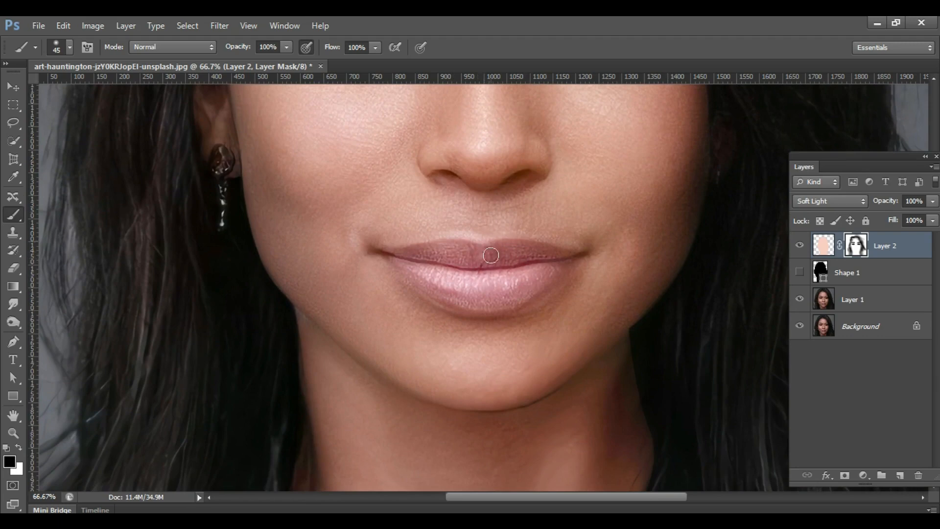
pyautogui.press('p')
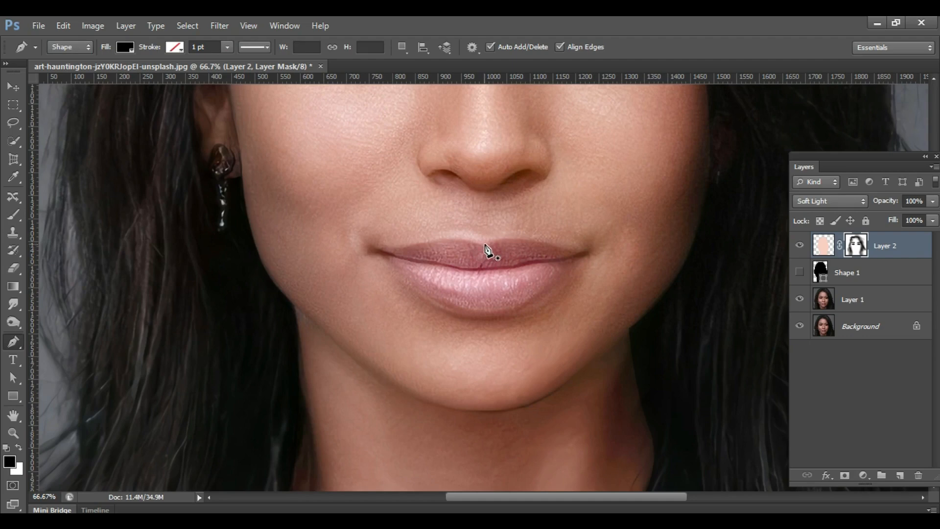
pyautogui.click(488, 239)
pyautogui.moveTo(507, 239); pyautogui.dragTo(525, 240)
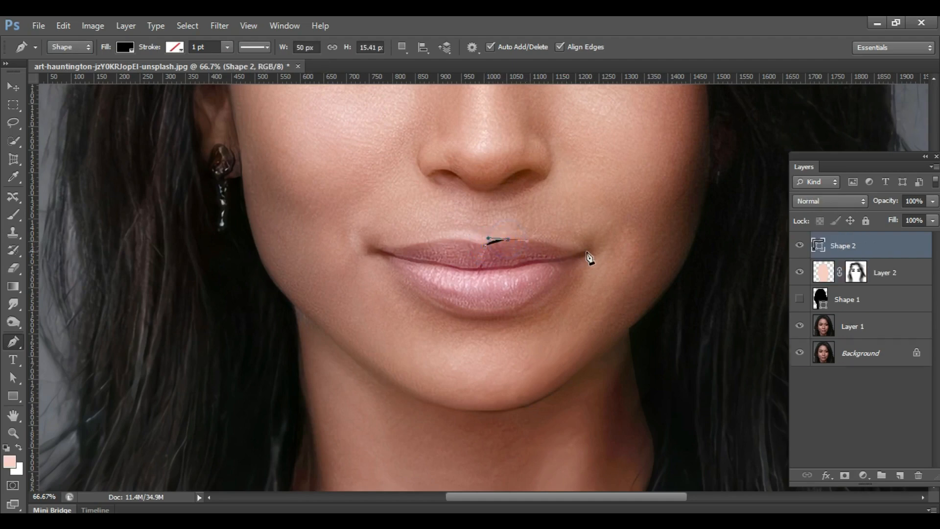
pyautogui.moveTo(591, 252); pyautogui.dragTo(615, 241)
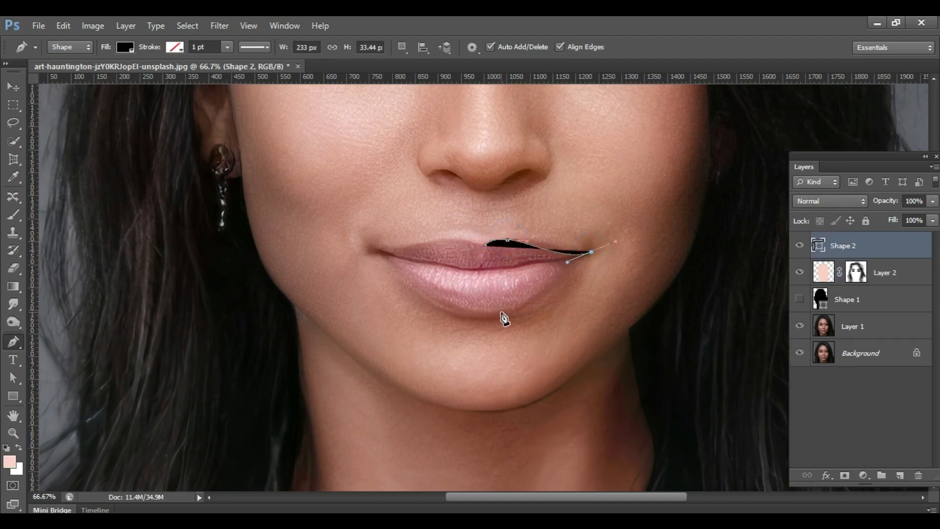
pyautogui.moveTo(489, 319); pyautogui.dragTo(532, 319)
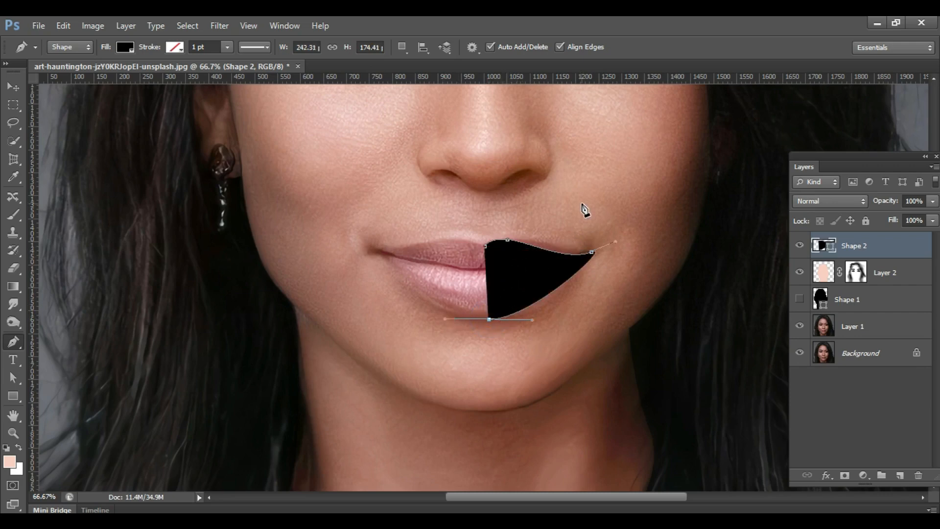
pyautogui.press('2')
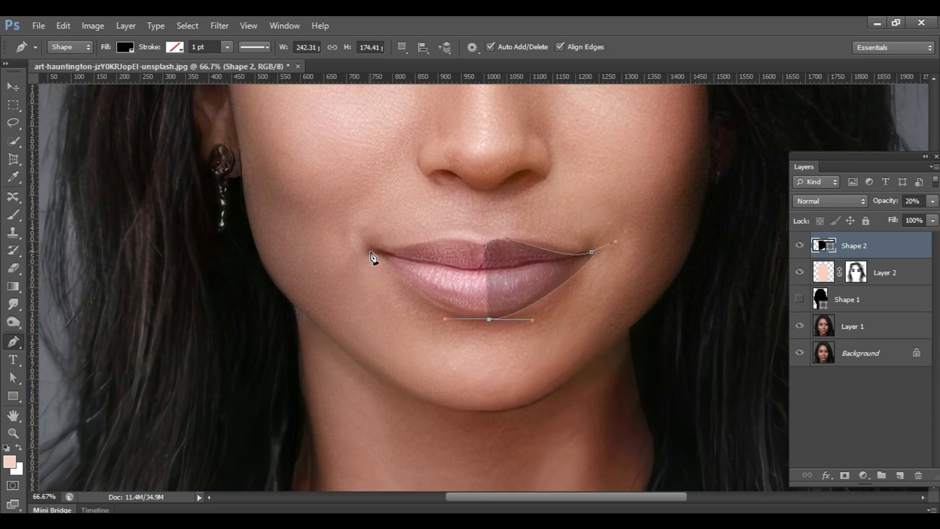
# - Continue the lip shape around the left mouth corner and upper lip, making the left corner point sharp
pyautogui.moveTo(370, 252); pyautogui.dragTo(327, 210)
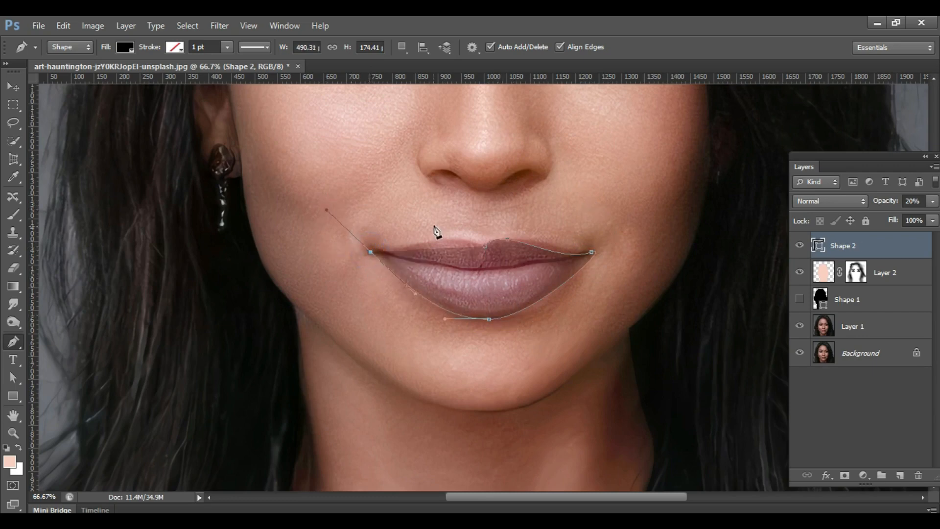
pyautogui.moveTo(447, 238); pyautogui.dragTo(475, 238)
pyautogui.click(485, 249)
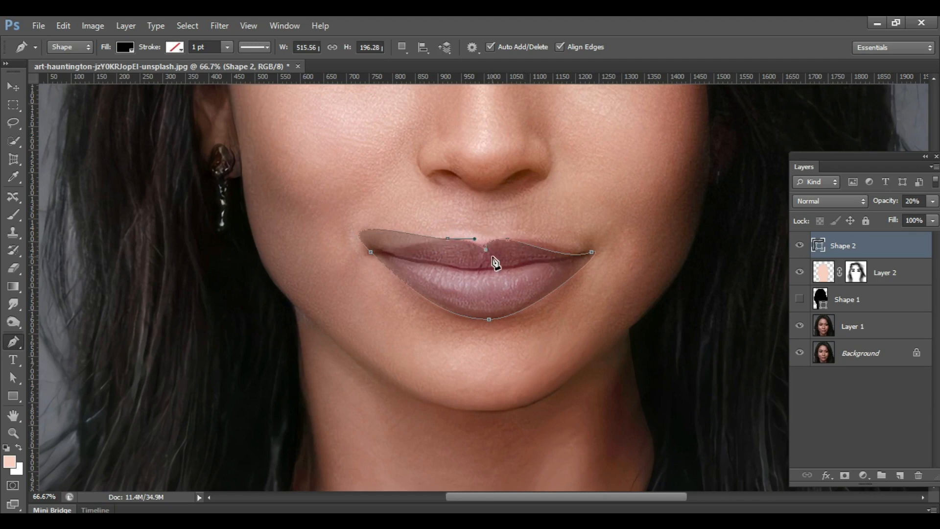
pyautogui.keyDown('alt'); pyautogui.click(371, 252); pyautogui.keyUp('alt')
pyautogui.moveTo(485, 248); pyautogui.dragTo(479, 248)
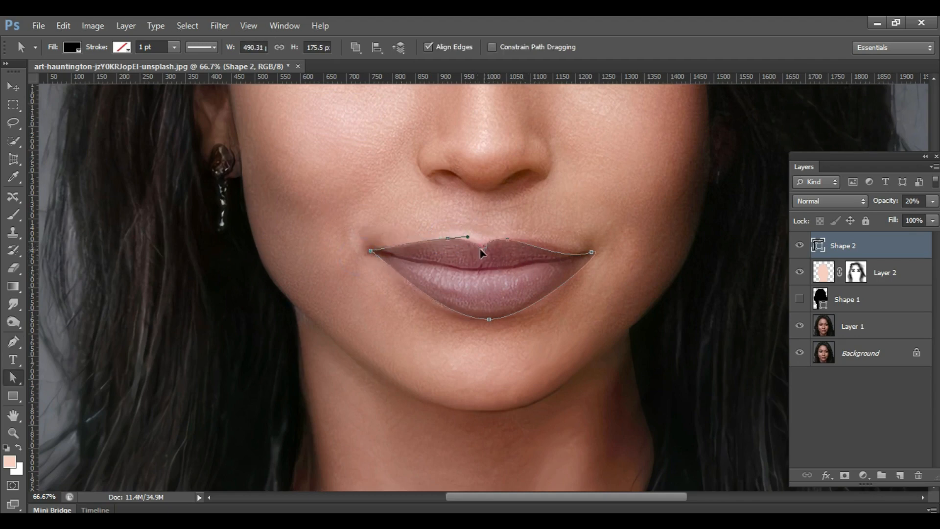
# - Reshape the upper edge of the lip path so its curves follow the cupid's bow and upper lip
pyautogui.scroll(3, 496, 257)
pyautogui.keyDown('ctrl'); pyautogui.click(279, 174); pyautogui.keyUp('ctrl')
pyautogui.moveTo(270, 206); pyautogui.dragTo(448, 174)
pyautogui.click(620, 175)
pyautogui.click(723, 145)
pyautogui.hotkey('ctrl', '-')
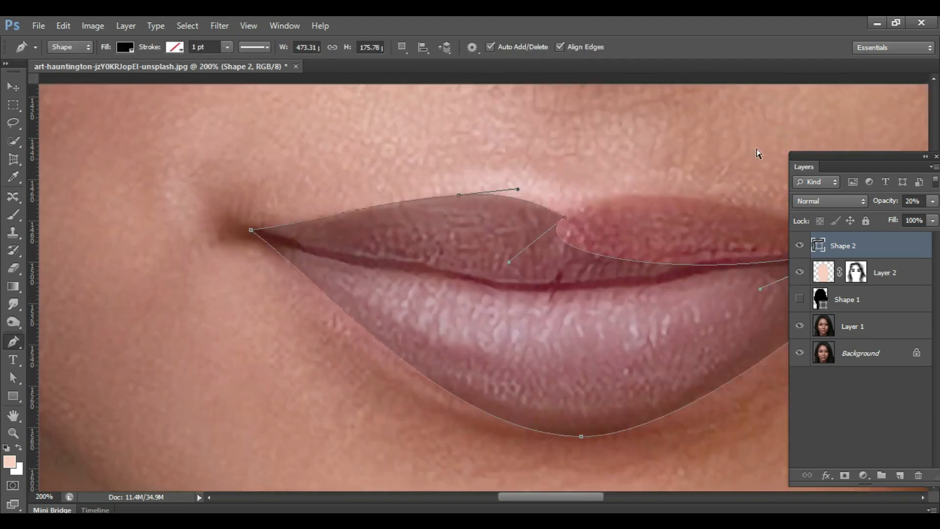
pyautogui.moveTo(757, 153); pyautogui.dragTo(555, 163)
pyautogui.moveTo(361, 225); pyautogui.dragTo(471, 152)
pyautogui.moveTo(568, 289); pyautogui.dragTo(566, 249)
pyautogui.moveTo(361, 225); pyautogui.dragTo(366, 225)
pyautogui.moveTo(477, 153); pyautogui.dragTo(471, 162)
pyautogui.moveTo(685, 242); pyautogui.dragTo(637, 275)
# - Adjust the lip path's lower anchor and left corner point to fit the lower lip and mouth corner
pyautogui.keyDown('ctrl'); pyautogui.click(377, 444); pyautogui.keyUp('ctrl')
pyautogui.moveTo(132, 232); pyautogui.dragTo(191, 239)
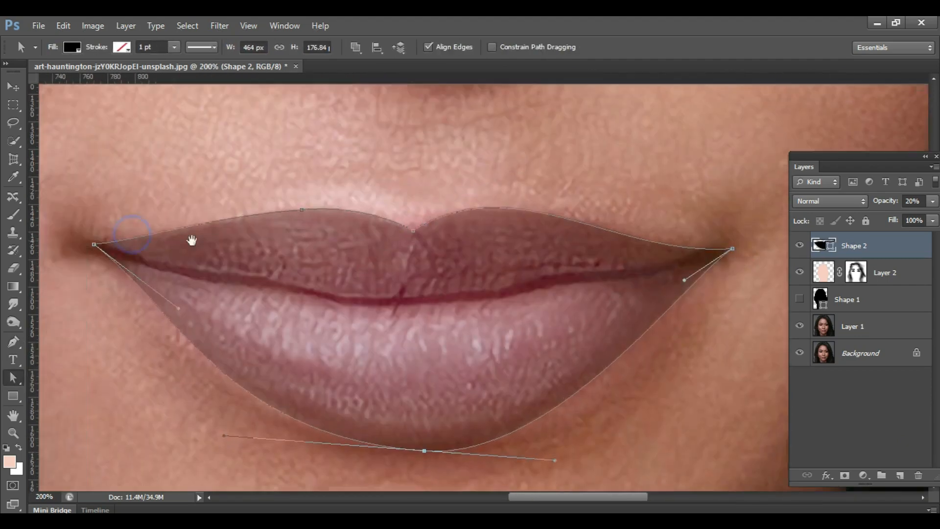
pyautogui.moveTo(105, 244); pyautogui.dragTo(92, 243)
pyautogui.moveTo(438, 457); pyautogui.dragTo(556, 461)
# - Change the lip shape's fill color to dark red
pyautogui.hotkey('ctrl', '-')
pyautogui.hotkey('ctrl', '-')
pyautogui.hotkey('ctrl', '-')
pyautogui.hotkey('ctrl', '-')
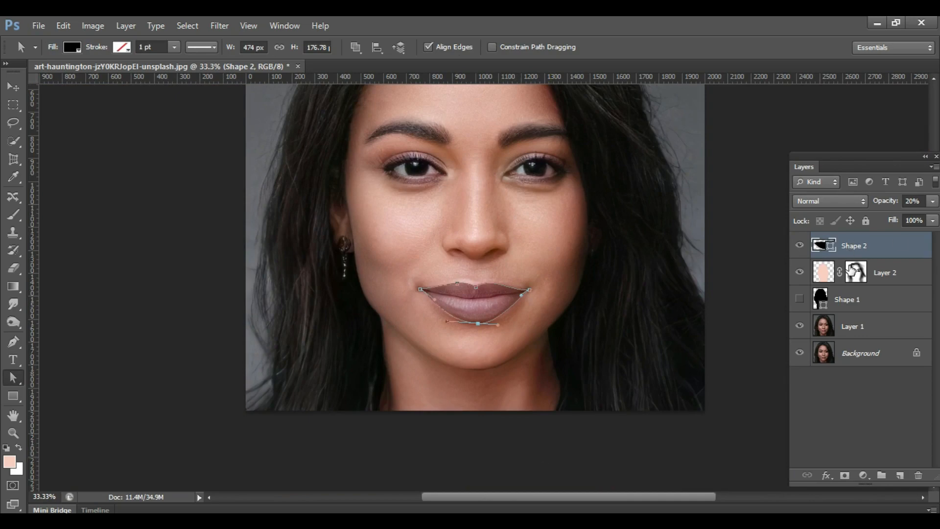
pyautogui.scroll(2, 591, 351)
pyautogui.doubleClick(823, 245)
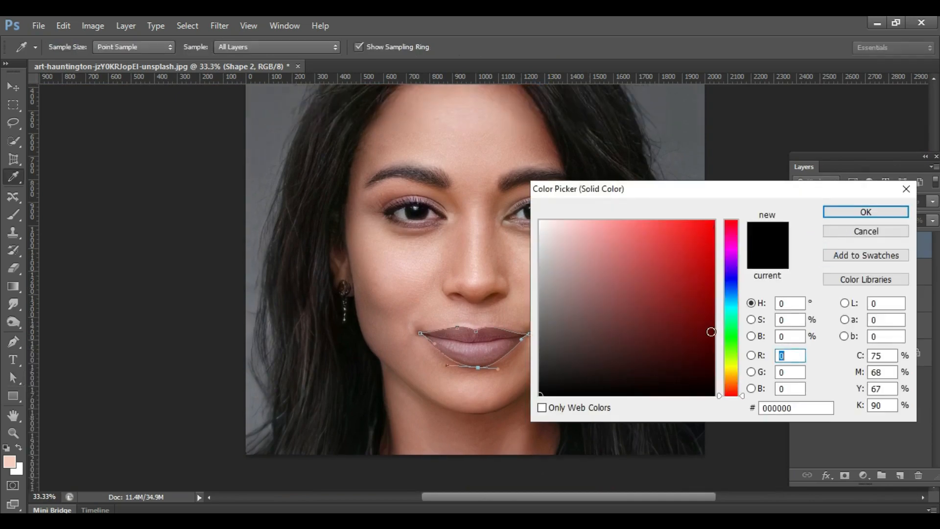
pyautogui.moveTo(711, 331); pyautogui.dragTo(707, 341)
pyautogui.click(841, 214)
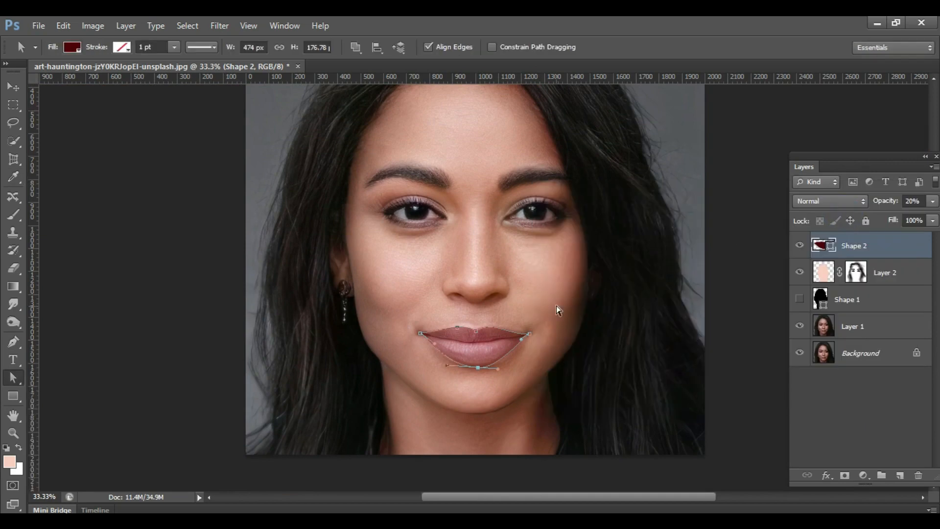
# - Raise the lip shape layer to 100% opacity and try the Multiply and Soft Light blend modes before settling on Overlay
pyautogui.press('0')
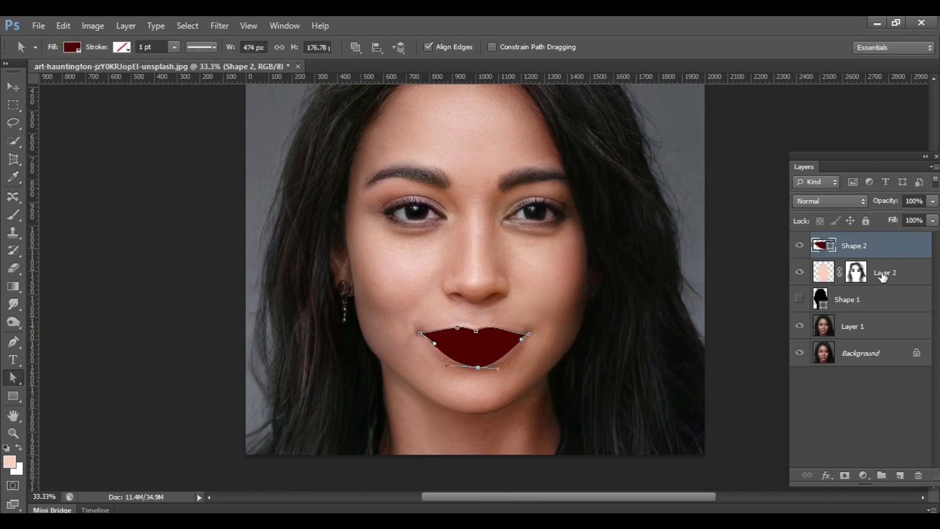
pyautogui.click(814, 200)
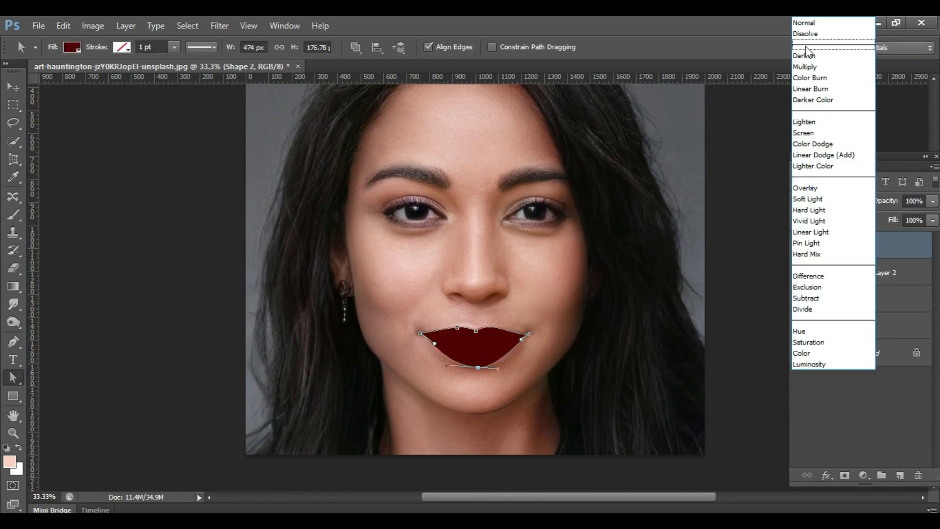
pyautogui.click(803, 66)
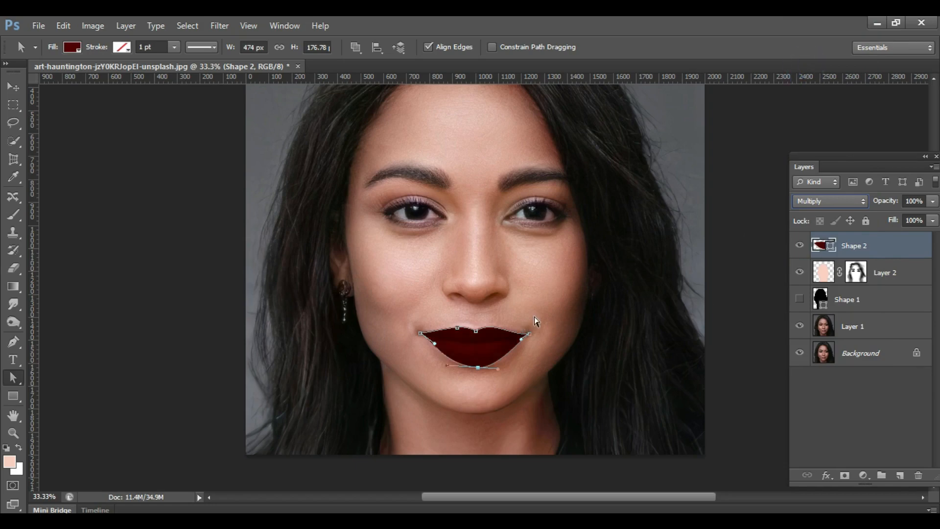
pyautogui.click(822, 200)
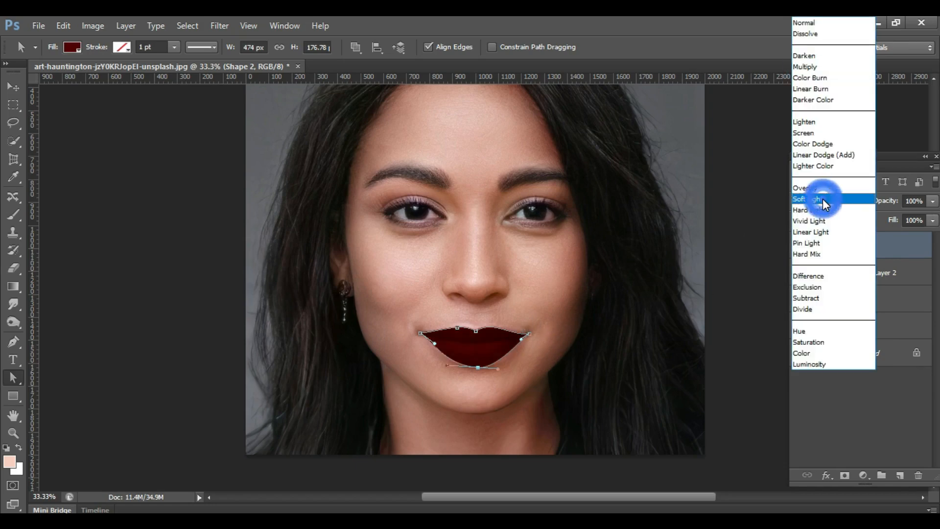
pyautogui.click(822, 199)
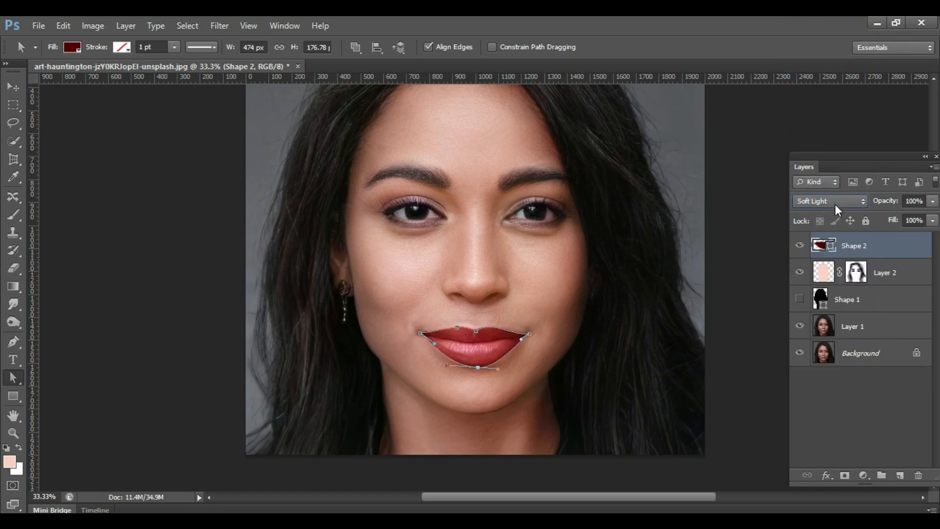
pyautogui.click(835, 204)
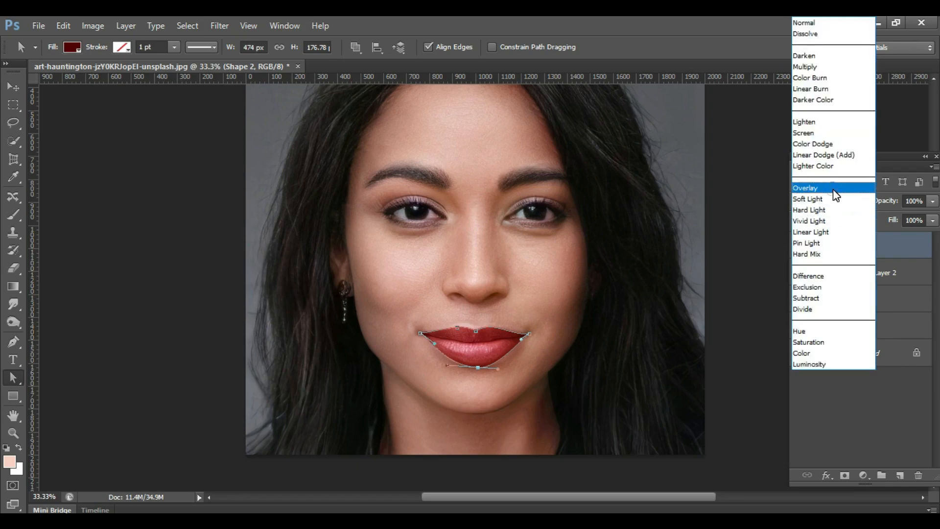
pyautogui.click(834, 189)
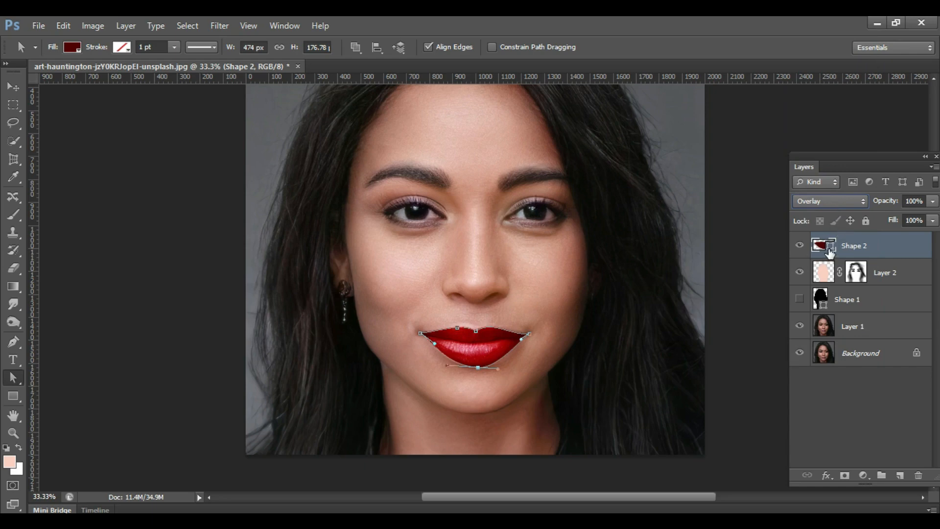
# - Try several opacity levels on the Shape 2 lip layer and settle on 70%
pyautogui.click(13, 86)
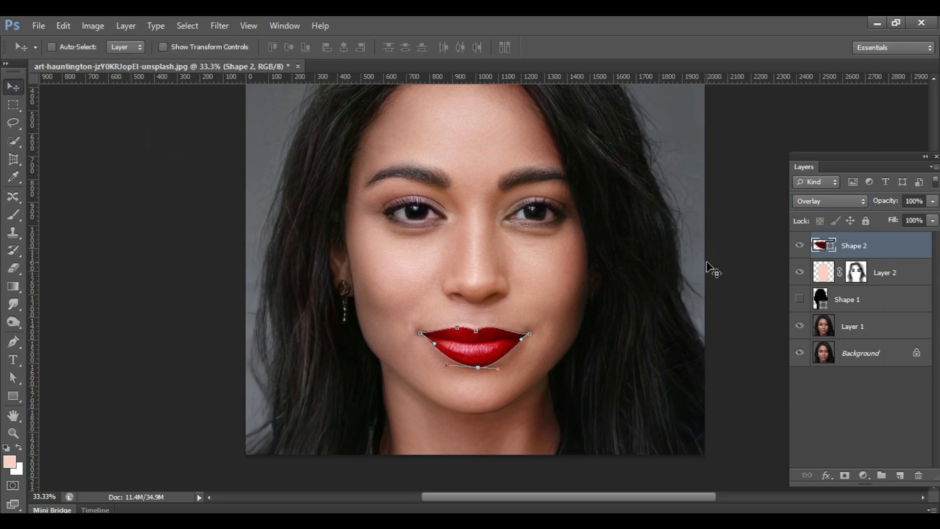
pyautogui.press('2')
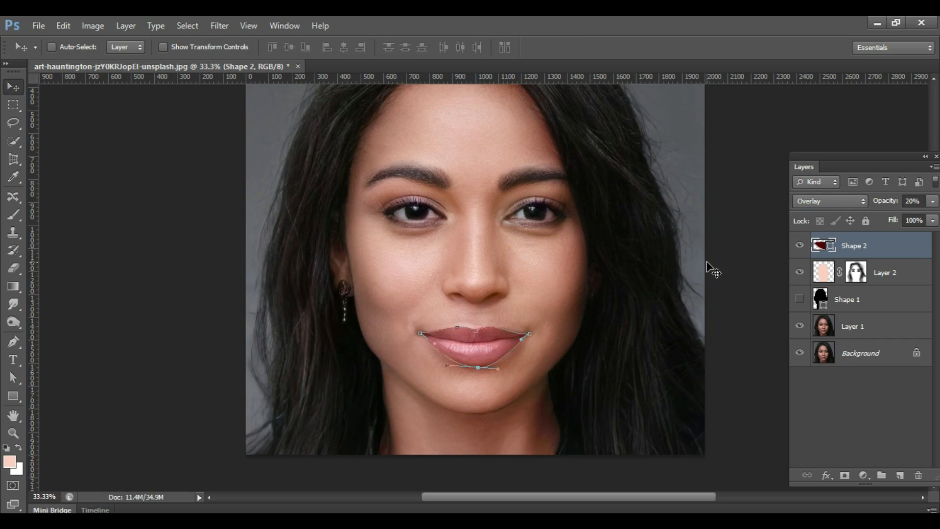
pyautogui.press('3')
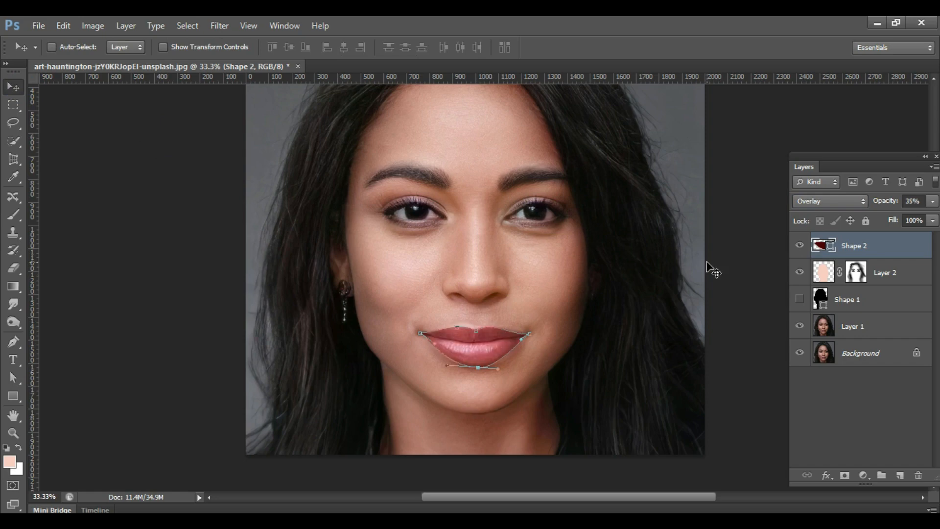
pyautogui.press('8')
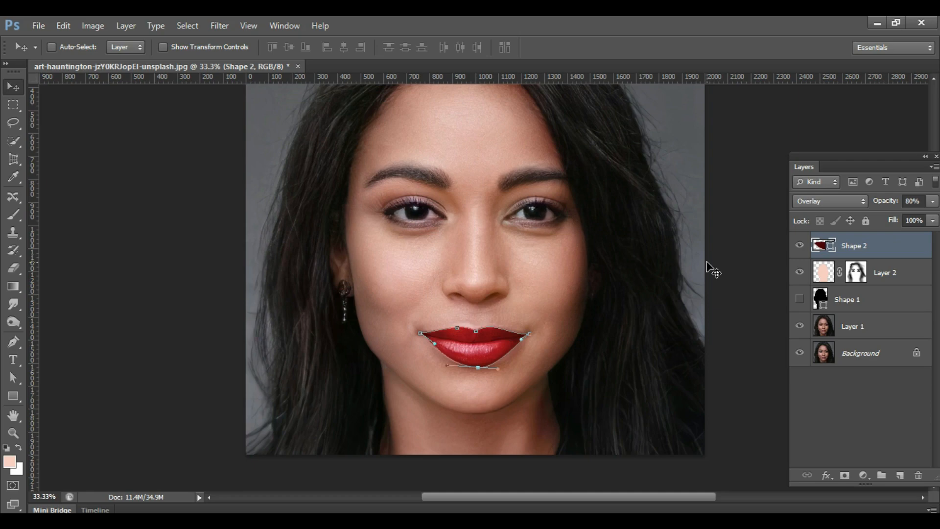
pyautogui.press('6')
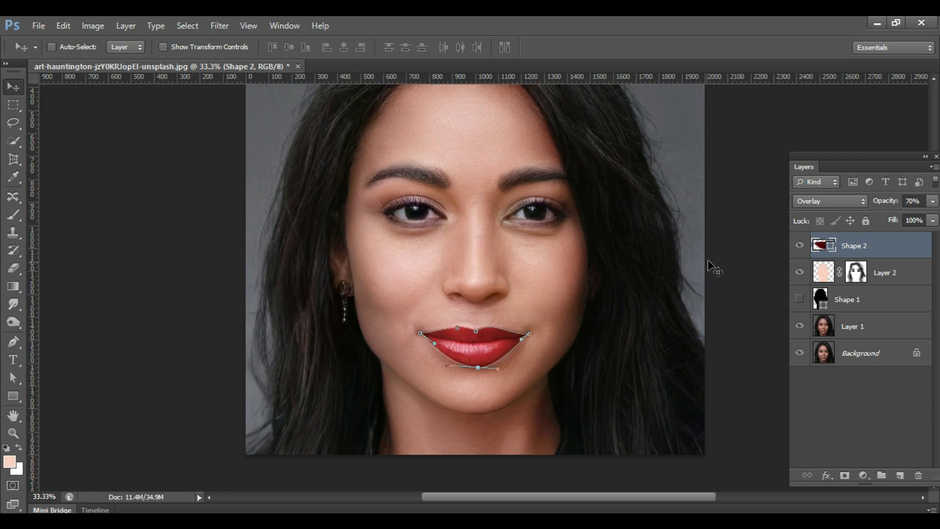
pyautogui.click(868, 278)
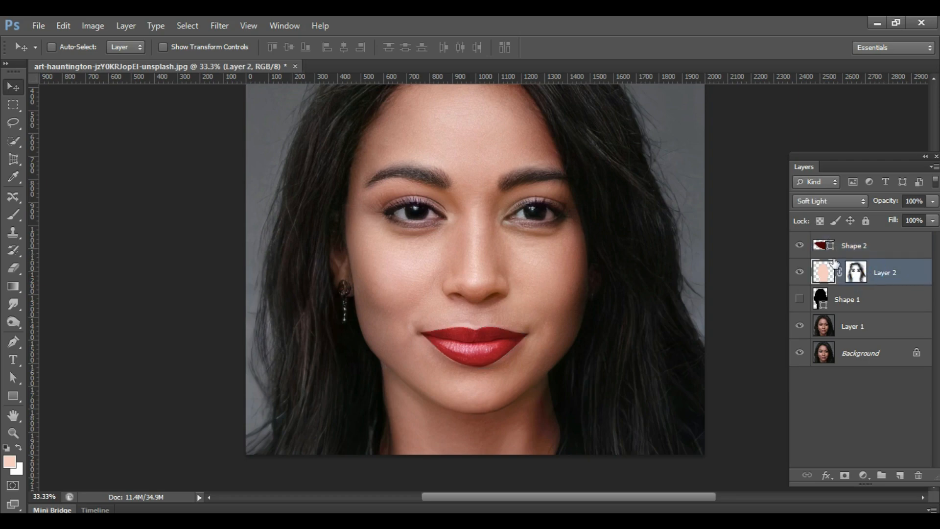
pyautogui.click(855, 250)
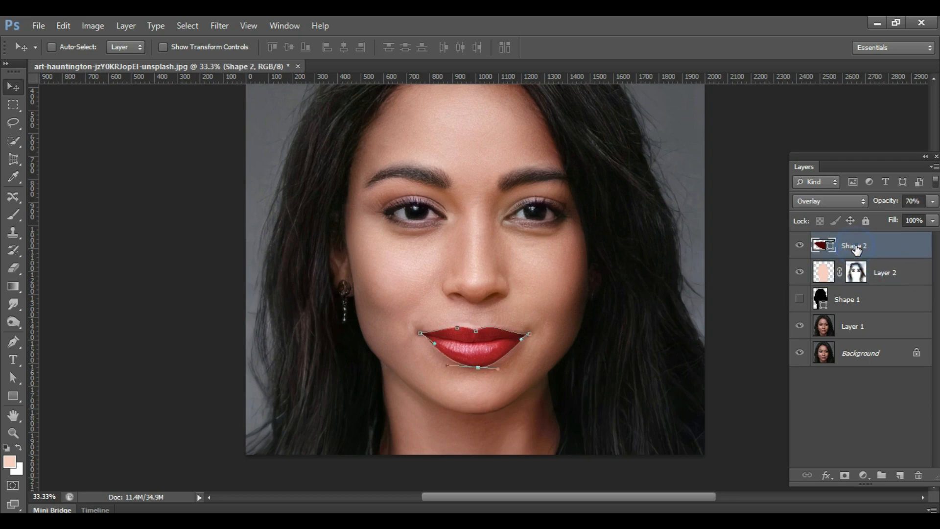
# - Change the lip shape's fill color to the near-black red 180505 after trying lighter tones
pyautogui.doubleClick(825, 250)
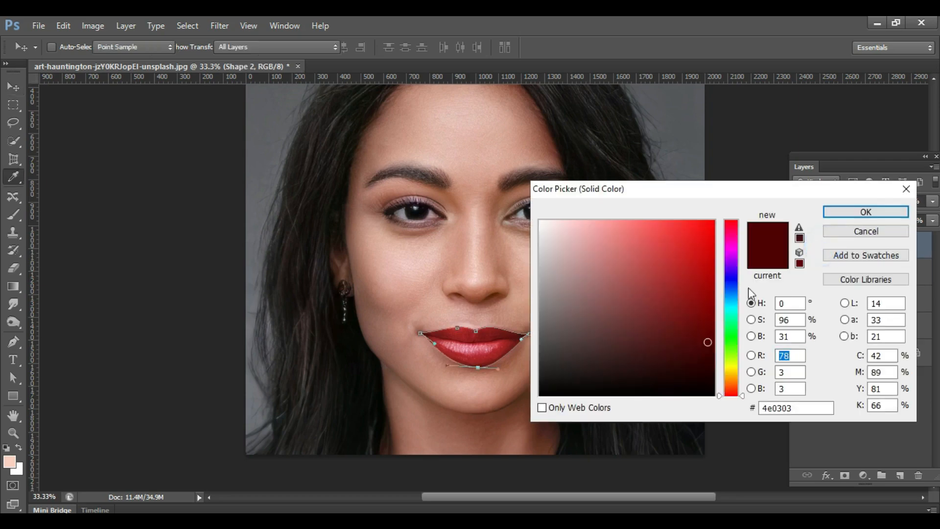
pyautogui.click(641, 237)
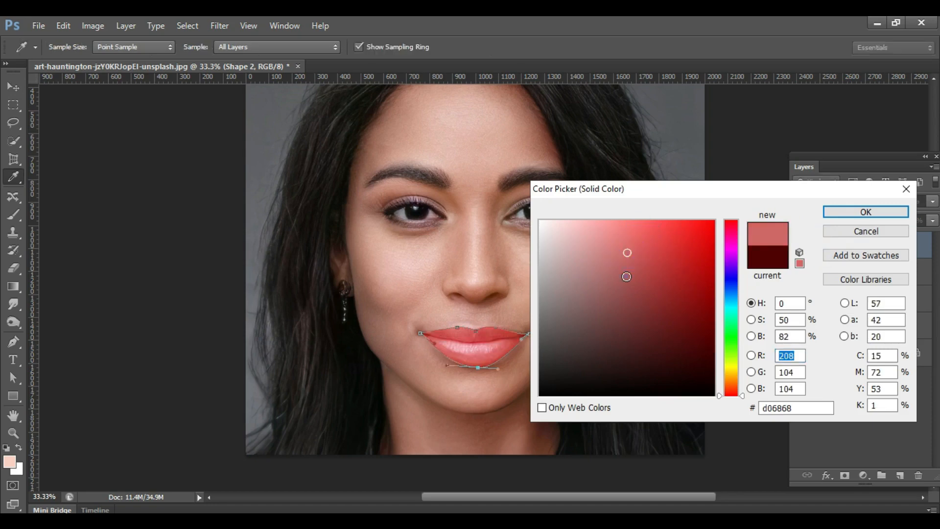
pyautogui.click(602, 274)
pyautogui.click(582, 323)
pyautogui.moveTo(593, 325)
pyautogui.mouseDown()
pyautogui.moveTo(625, 338)
pyautogui.moveTo(669, 300)
pyautogui.moveTo(671, 360)
pyautogui.moveTo(579, 333)
pyautogui.moveTo(638, 365)
pyautogui.moveTo(651, 342)
pyautogui.moveTo(655, 364)
pyautogui.moveTo(632, 381)
pyautogui.moveTo(611, 380)
pyautogui.moveTo(608, 369)
pyautogui.moveTo(627, 386)
pyautogui.moveTo(676, 379)
pyautogui.mouseUp()
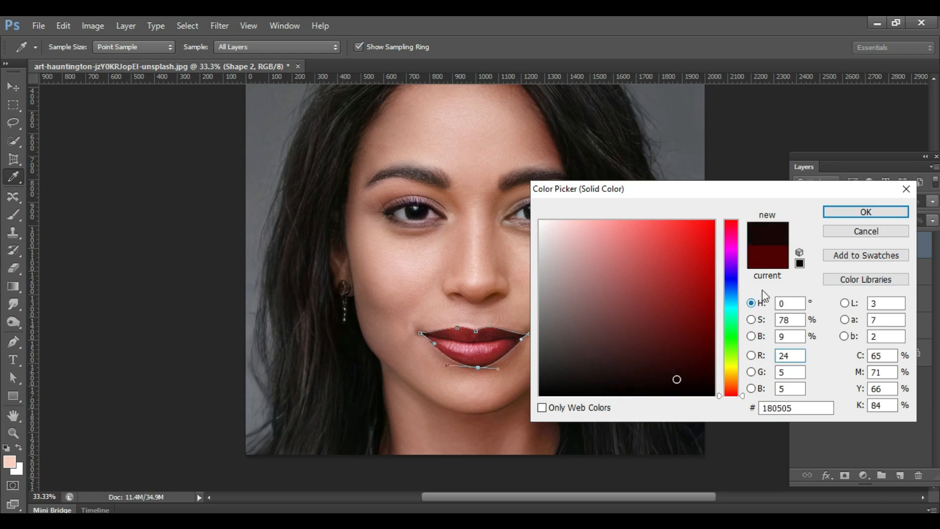
pyautogui.click(841, 210)
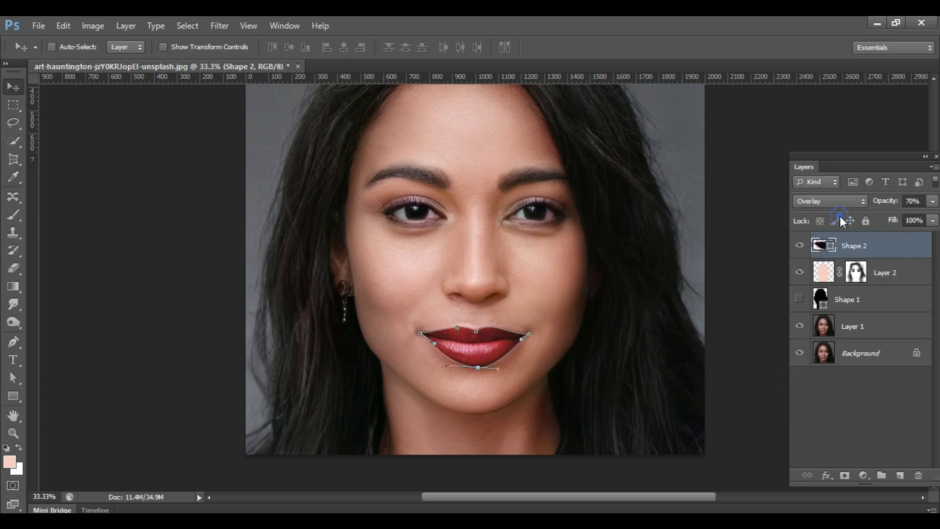
pyautogui.click(897, 276)
pyautogui.click(869, 250)
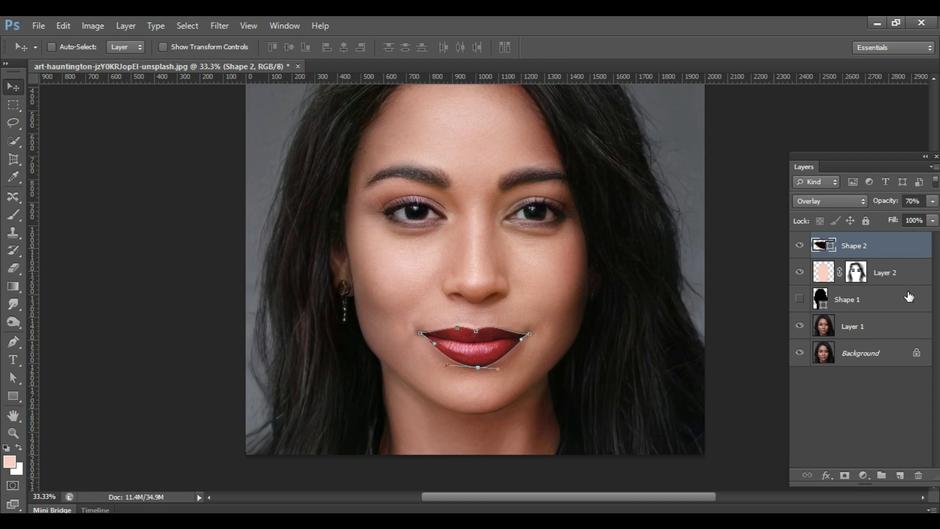
# - Add a new empty layer above Layer 2 and move it above the Shape 2 lip layer
pyautogui.click(901, 277)
pyautogui.scroll(-2, 587, 346)
pyautogui.scroll(-2, 585, 346)
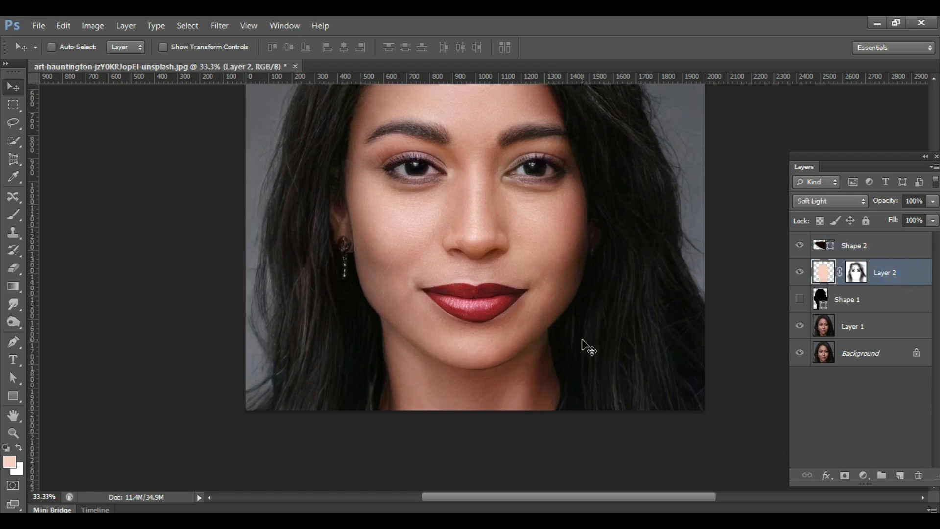
pyautogui.scroll(5, 585, 350)
pyautogui.scroll(1, 583, 351)
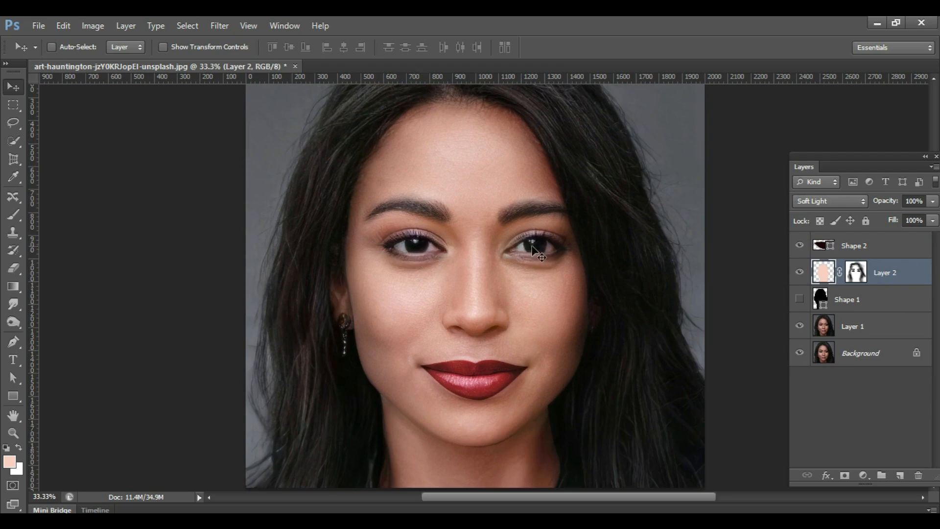
pyautogui.click(904, 476)
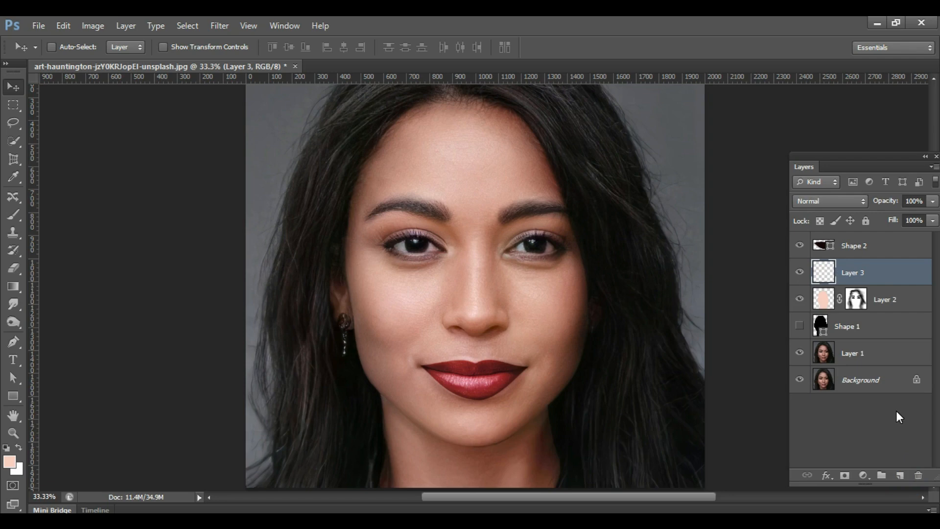
pyautogui.hotkey('ctrl', ']')
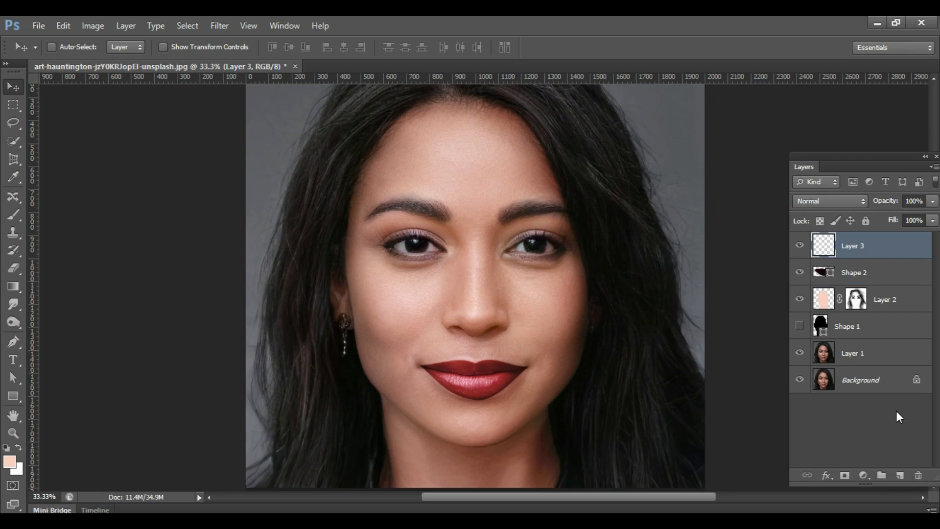
# - Group Layer 2 with Shape 1 and name the group FACE
pyautogui.click(890, 301)
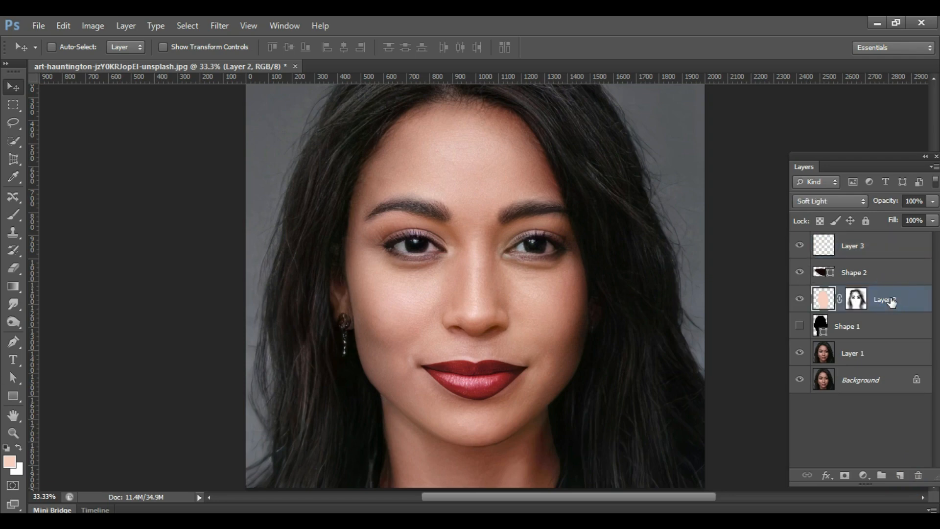
pyautogui.keyDown('shift'); pyautogui.click(872, 330); pyautogui.keyUp('shift')
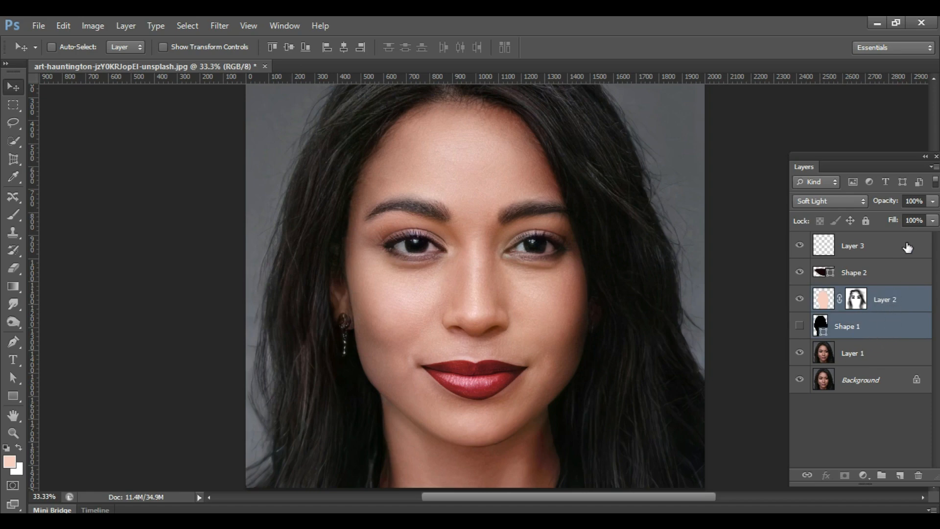
pyautogui.hotkey('ctrl', 'g')
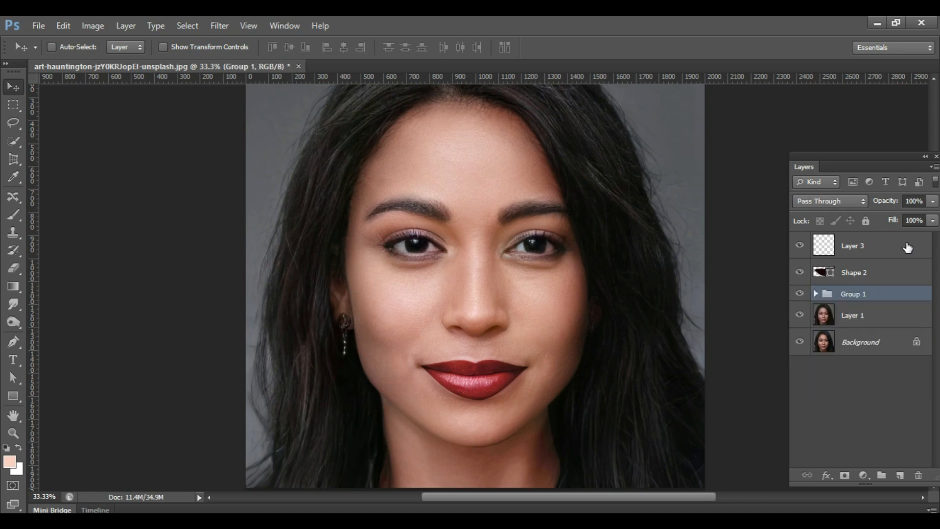
pyautogui.doubleClick(851, 294)
pyautogui.write('FACE')
pyautogui.press('Return')
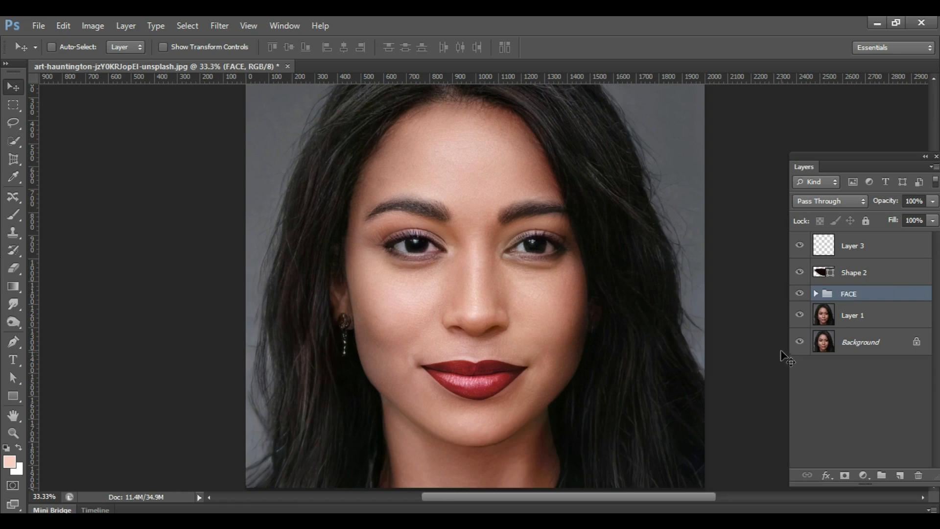
# - Group Shape 2 with Layer 3 and name the group LIPS
pyautogui.click(857, 278)
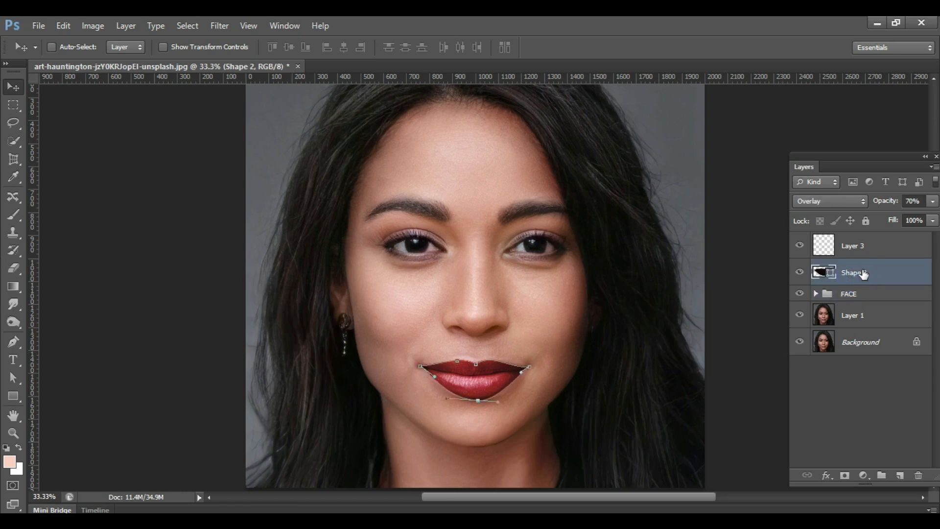
pyautogui.keyDown('shift'); pyautogui.click(865, 254); pyautogui.keyUp('shift')
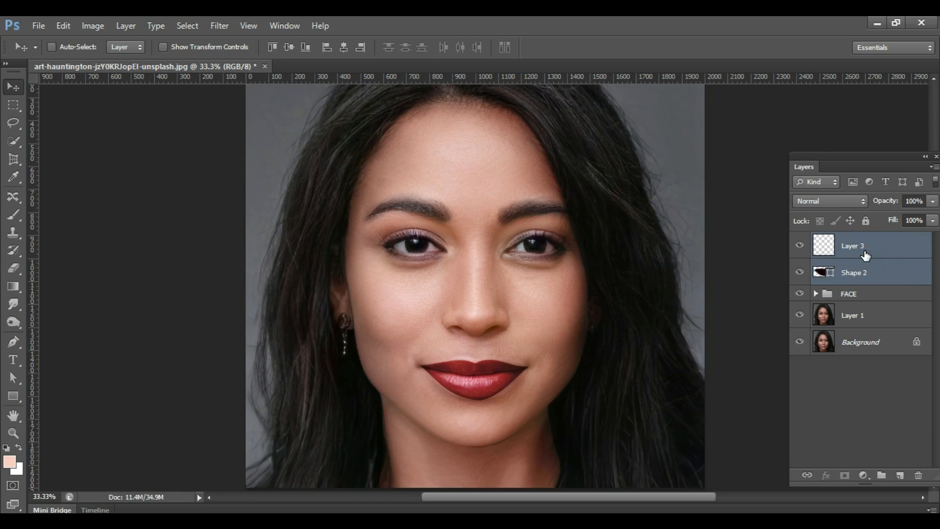
pyautogui.hotkey('ctrl', 'g')
pyautogui.doubleClick(861, 240)
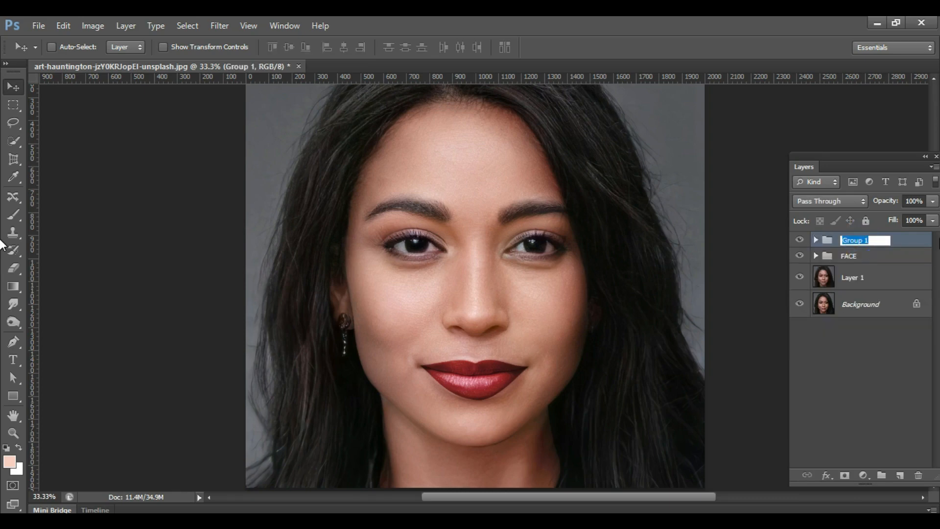
pyautogui.write('LIPS')
pyautogui.press('Return')
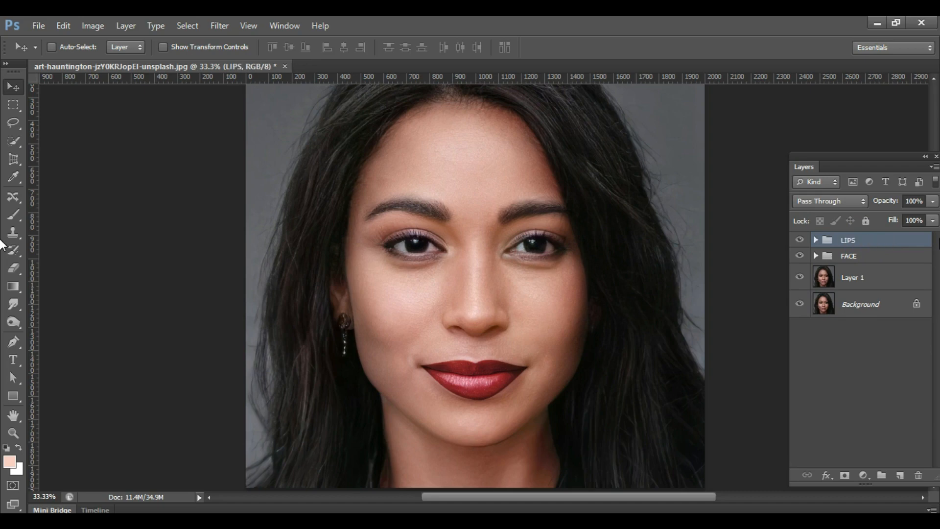
# - Add a new layer above the LIPS group, place it in its own group, and name that group EYES
pyautogui.click(900, 475)
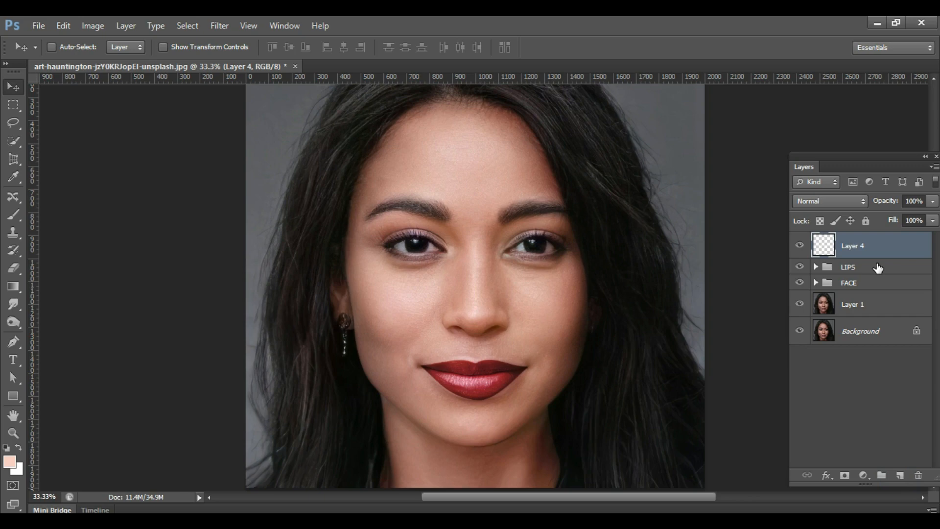
pyautogui.hotkey('ctrl', 'g')
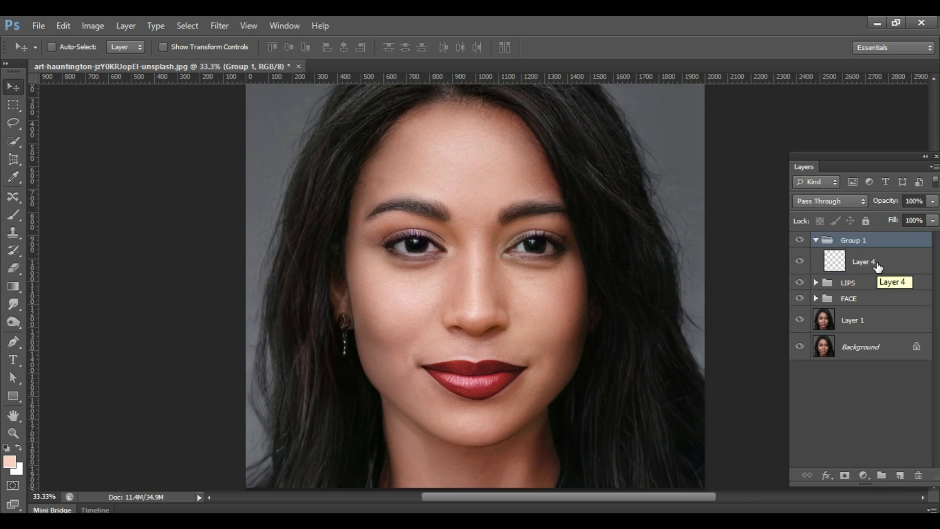
pyautogui.doubleClick(863, 240)
pyautogui.write('EY')
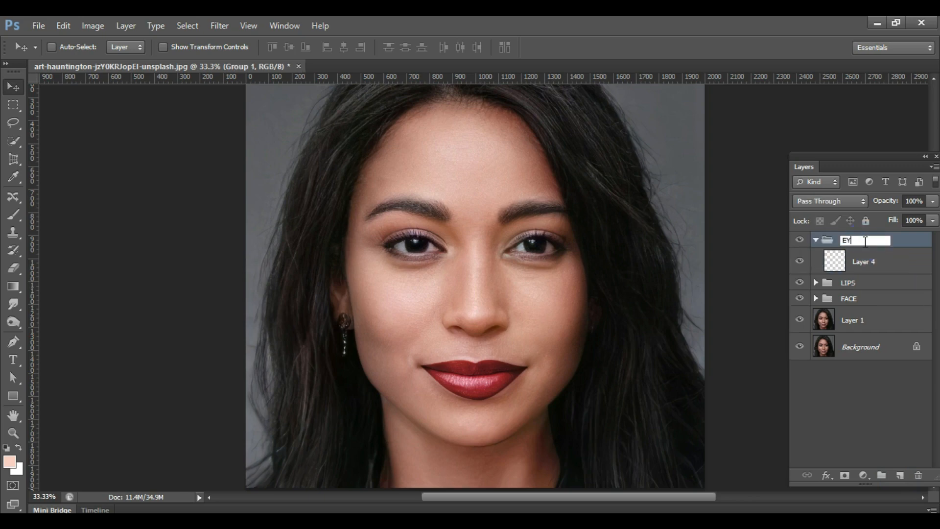
pyautogui.write('ES')
pyautogui.press('Return')
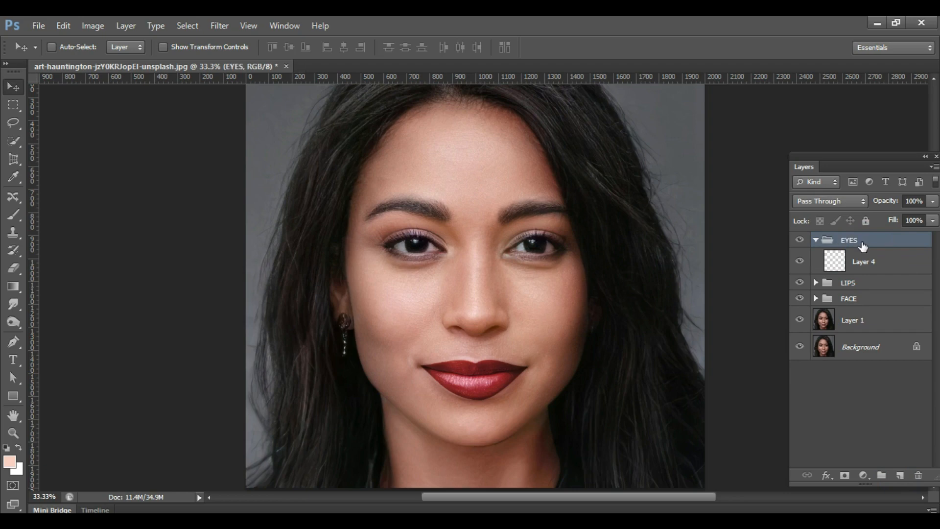
# - Ready the Brush tool at size 125 on the empty layer inside the EYES group
pyautogui.click(860, 263)
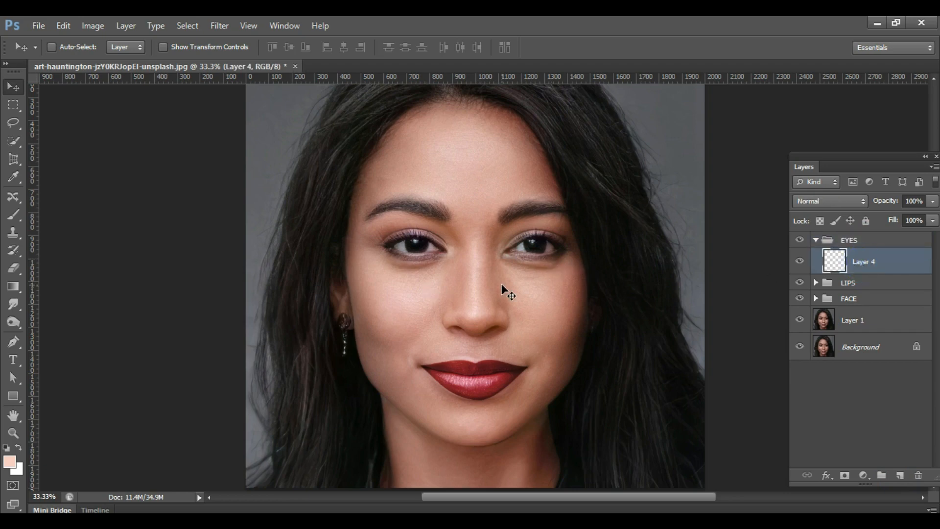
pyautogui.press('b')
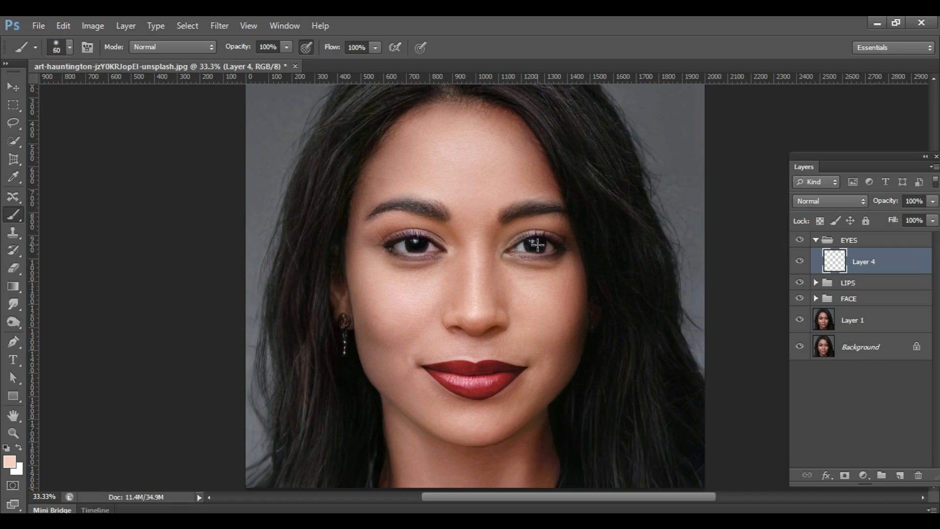
pyautogui.press(']')
pyautogui.press(']')
pyautogui.hotkey('ctrl', '+')
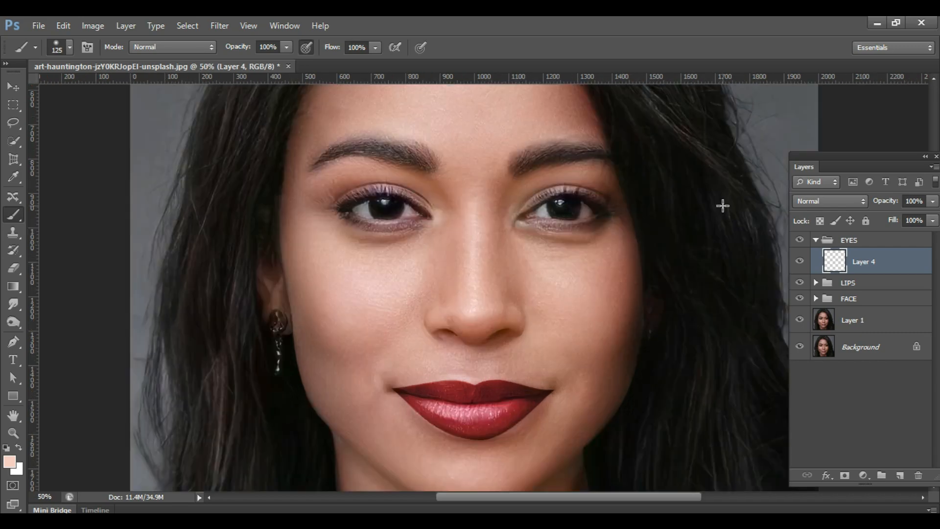
# - Set the foreground color to bright green 36fd01 and paint a single dab over the iris of the woman's left eye
pyautogui.click(10, 461)
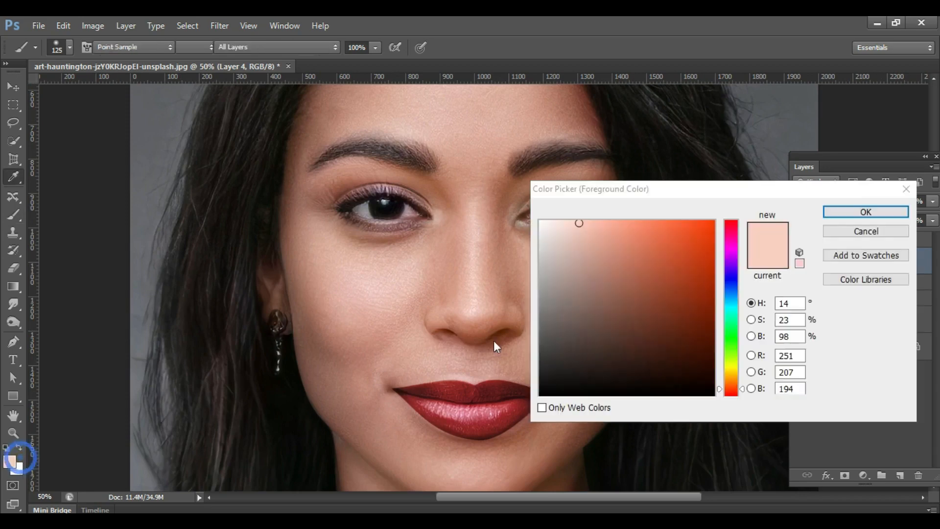
pyautogui.click(732, 344)
pyautogui.click(713, 222)
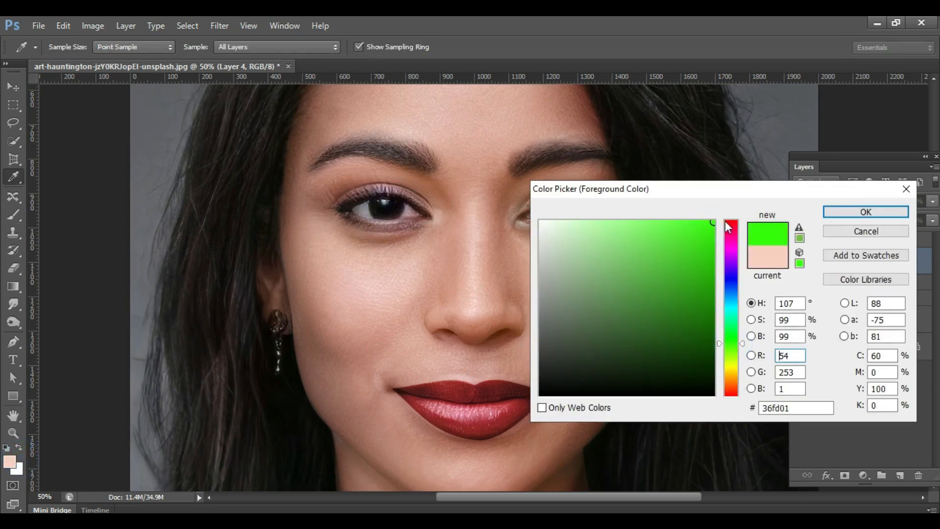
pyautogui.click(865, 211)
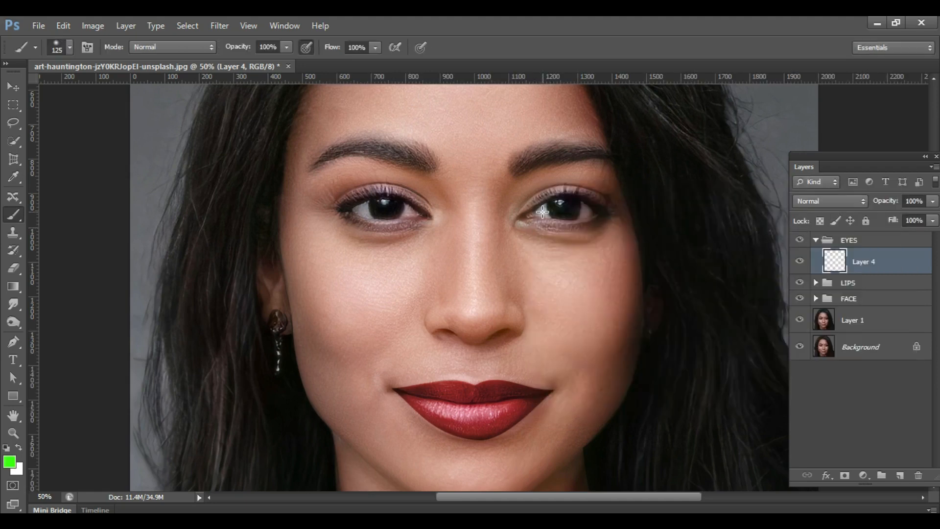
pyautogui.click(564, 205)
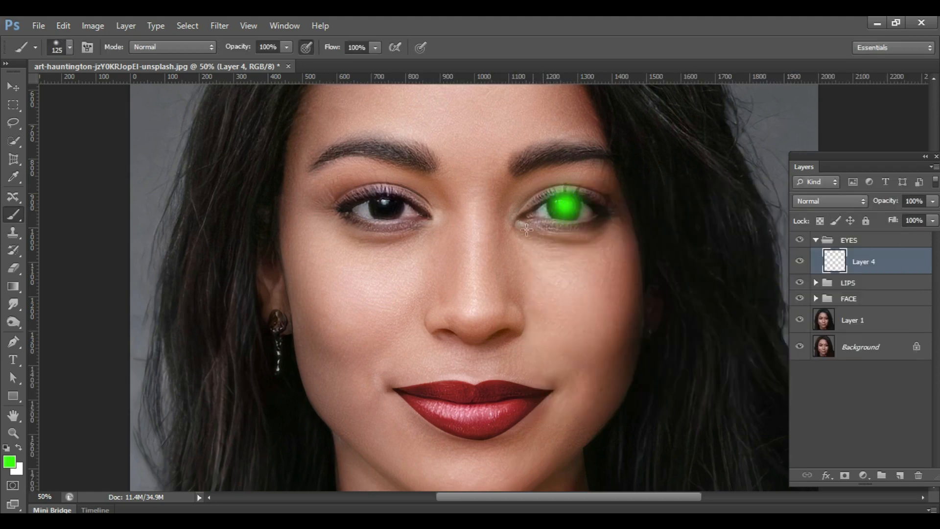
# - Paint a matching green dab over the iris of the woman's right eye and add a layer mask to Layer 4
pyautogui.press('v')
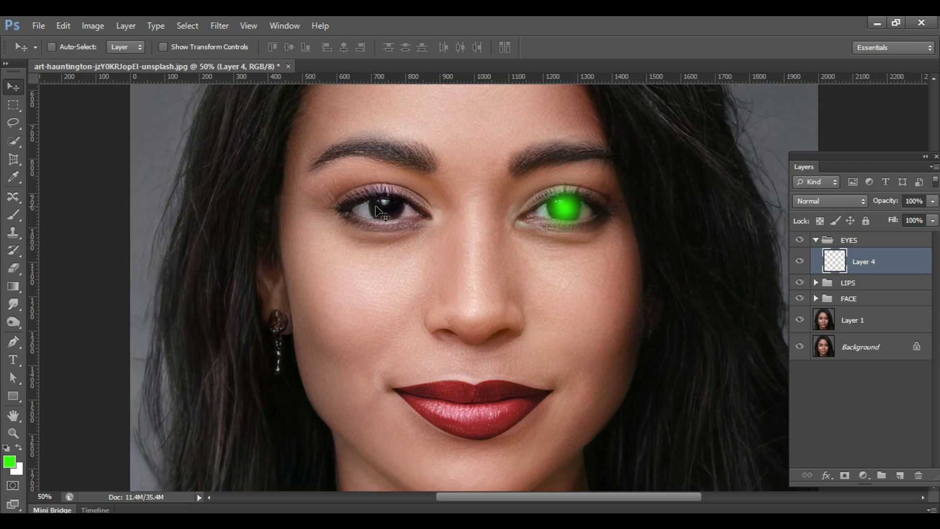
pyautogui.press('b')
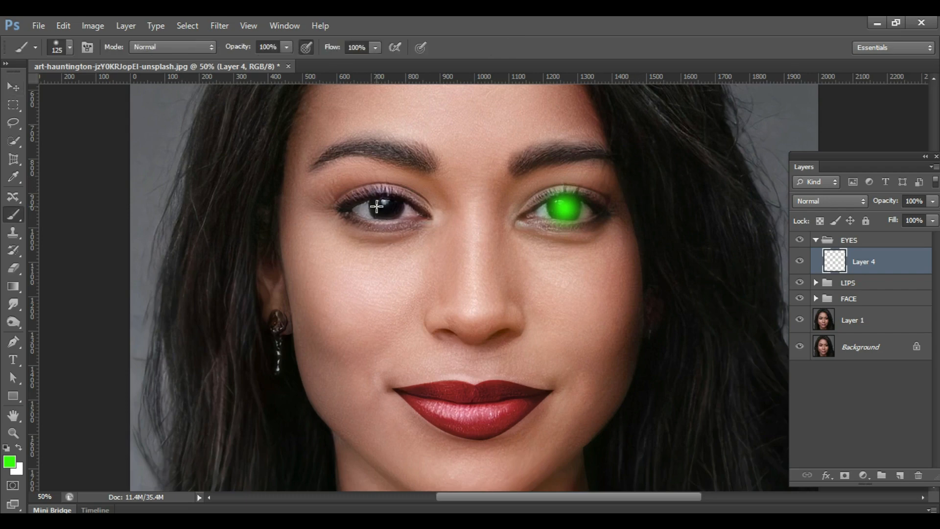
pyautogui.click(385, 206)
pyautogui.click(844, 476)
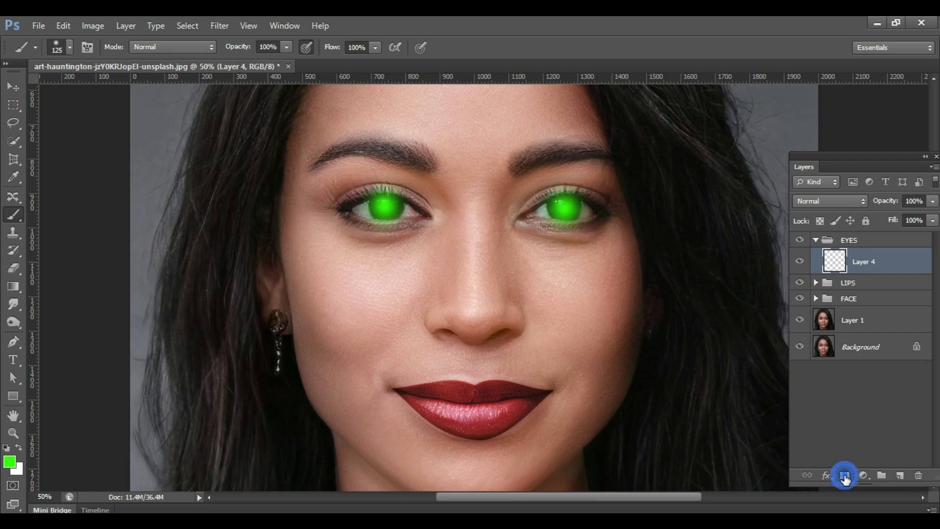
# - Mask out the green spill on both eyelids of the woman's left eye with a black brush at size 15
pyautogui.hotkey('ctrl', '+')
pyautogui.hotkey('ctrl', '+')
pyautogui.hotkey('ctrl', '+')
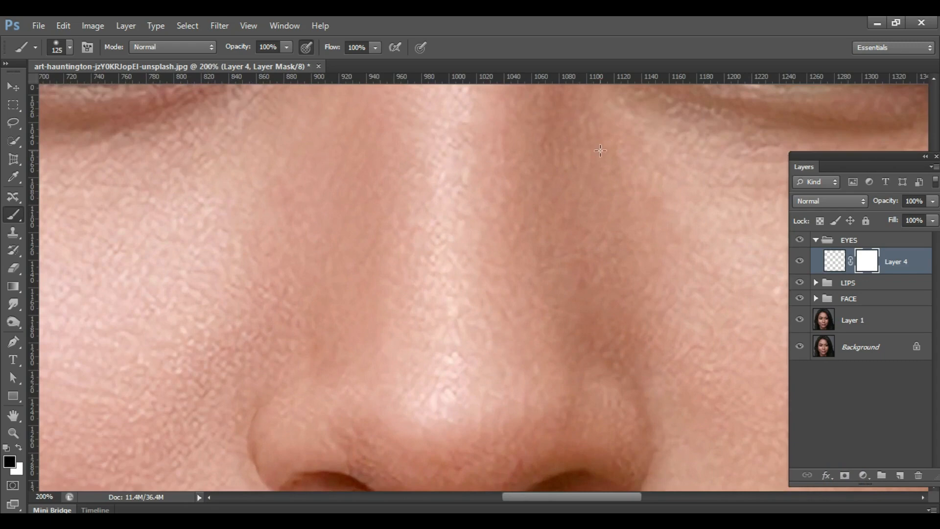
pyautogui.moveTo(621, 141); pyautogui.dragTo(283, 362)
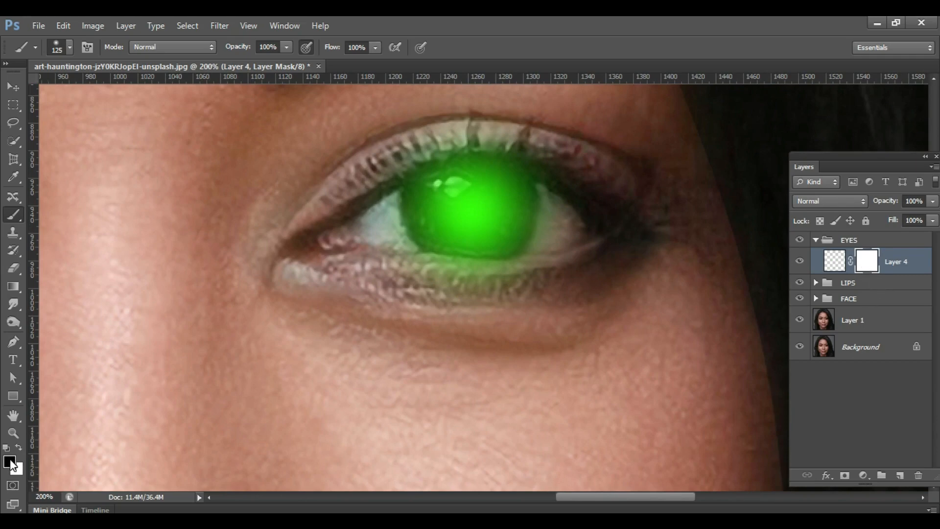
pyautogui.click(378, 174)
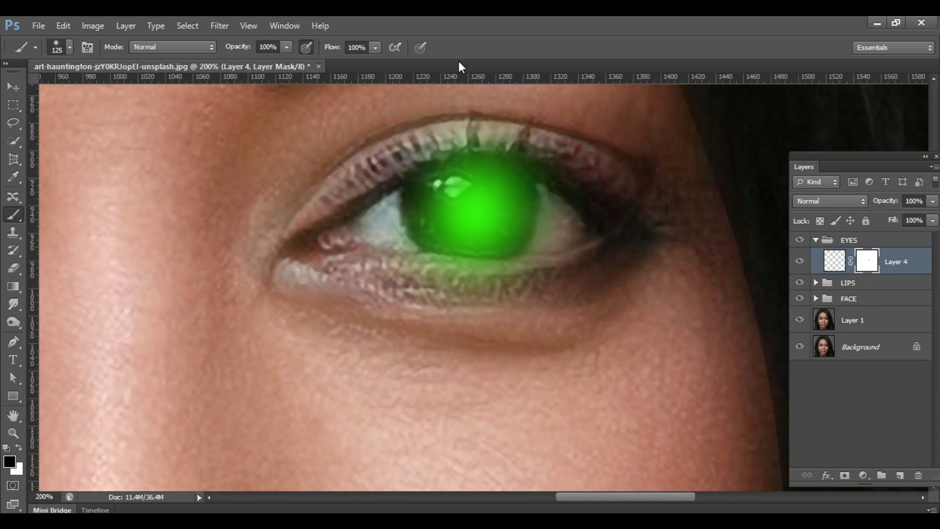
pyautogui.hotkey('ctrl', 'z')
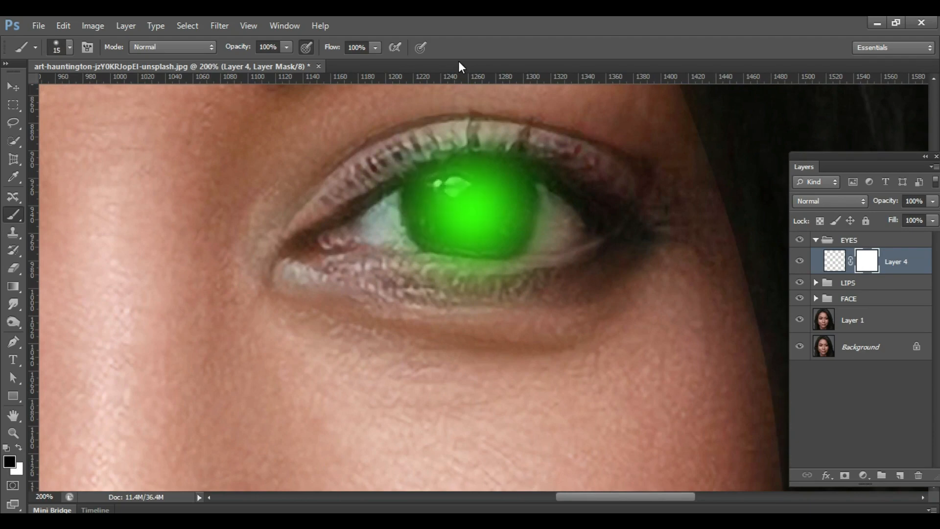
pyautogui.click(378, 162)
pyautogui.moveTo(420, 142)
pyautogui.mouseDown()
pyautogui.moveTo(387, 175)
pyautogui.moveTo(451, 144)
pyautogui.moveTo(520, 149)
pyautogui.moveTo(552, 165)
pyautogui.moveTo(445, 146)
pyautogui.moveTo(420, 153)
pyautogui.moveTo(392, 184)
pyautogui.moveTo(431, 161)
pyautogui.moveTo(476, 153)
pyautogui.moveTo(578, 182)
pyautogui.mouseUp()
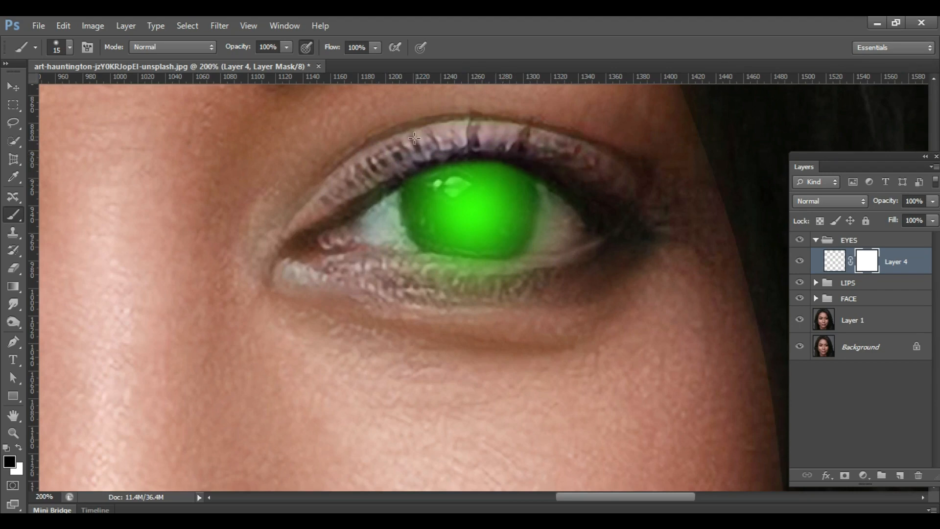
pyautogui.moveTo(578, 229)
pyautogui.mouseDown()
pyautogui.moveTo(554, 260)
pyautogui.moveTo(381, 254)
pyautogui.moveTo(535, 271)
pyautogui.moveTo(377, 274)
pyautogui.moveTo(385, 266)
pyautogui.moveTo(449, 270)
pyautogui.moveTo(432, 263)
pyautogui.moveTo(534, 275)
pyautogui.moveTo(413, 280)
pyautogui.moveTo(402, 272)
pyautogui.moveTo(529, 277)
pyautogui.moveTo(499, 282)
pyautogui.moveTo(517, 267)
pyautogui.mouseUp()
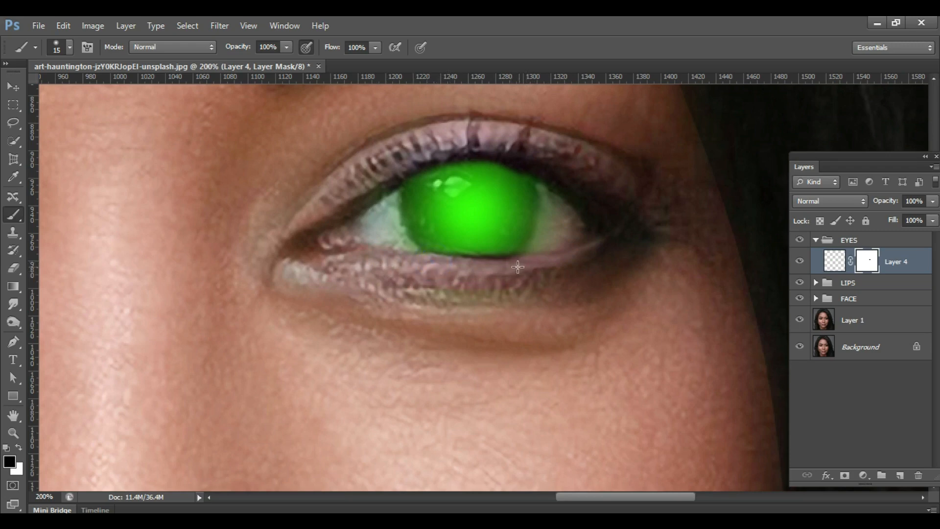
# - Refine the mask along the upper and lower edges of the left iris, alternating black and white paint
pyautogui.press('x')
pyautogui.moveTo(514, 254)
pyautogui.mouseDown()
pyautogui.moveTo(482, 254)
pyautogui.moveTo(527, 257)
pyautogui.moveTo(453, 256)
pyautogui.mouseUp()
pyautogui.press('x')
pyautogui.press('x')
pyautogui.moveTo(510, 174); pyautogui.dragTo(475, 159)
pyautogui.press('x')
# - Mask the green spill around the woman's right eye, enlarging the brush to 30, and touch up the mask around the left eye
pyautogui.moveTo(344, 155); pyautogui.dragTo(778, 151)
pyautogui.moveTo(405, 174)
pyautogui.mouseDown()
pyautogui.moveTo(224, 183)
pyautogui.moveTo(300, 145)
pyautogui.mouseUp()
pyautogui.press('x')
pyautogui.moveTo(295, 161); pyautogui.dragTo(274, 176)
pyautogui.press('x')
pyautogui.press(']')
pyautogui.press(']')
pyautogui.press(']')
pyautogui.moveTo(222, 113); pyautogui.dragTo(295, 125)
pyautogui.moveTo(355, 260)
pyautogui.mouseDown()
pyautogui.moveTo(356, 289)
pyautogui.moveTo(245, 239)
pyautogui.moveTo(256, 211)
pyautogui.mouseUp()
pyautogui.moveTo(684, 230); pyautogui.dragTo(226, 209)
pyautogui.moveTo(601, 161); pyautogui.dragTo(630, 230)
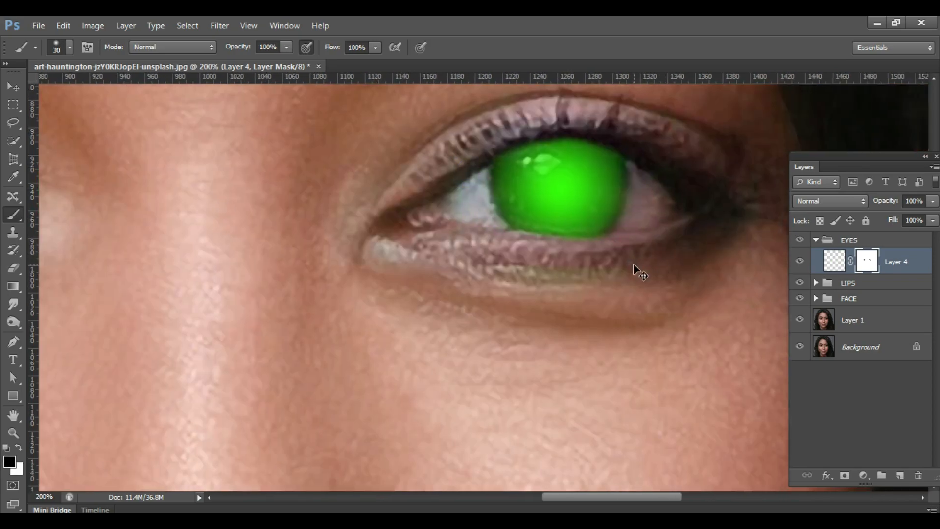
# - Set the blend mode of Layer 4 to Soft Light
pyautogui.hotkey('ctrl', '-')
pyautogui.hotkey('ctrl', '-')
pyautogui.hotkey('ctrl', '-')
pyautogui.hotkey('ctrl', '-')
pyautogui.hotkey('ctrl', '-')
pyautogui.hotkey('ctrl', '-')
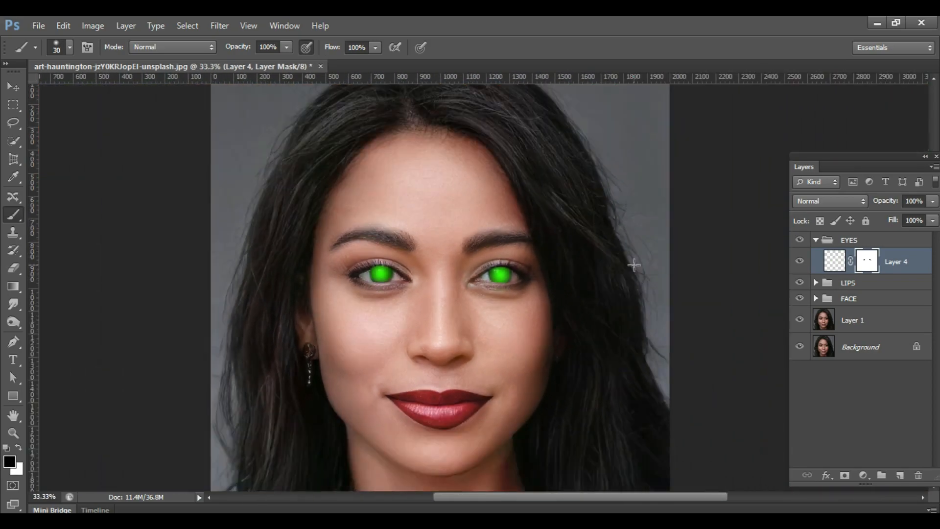
pyautogui.click(813, 198)
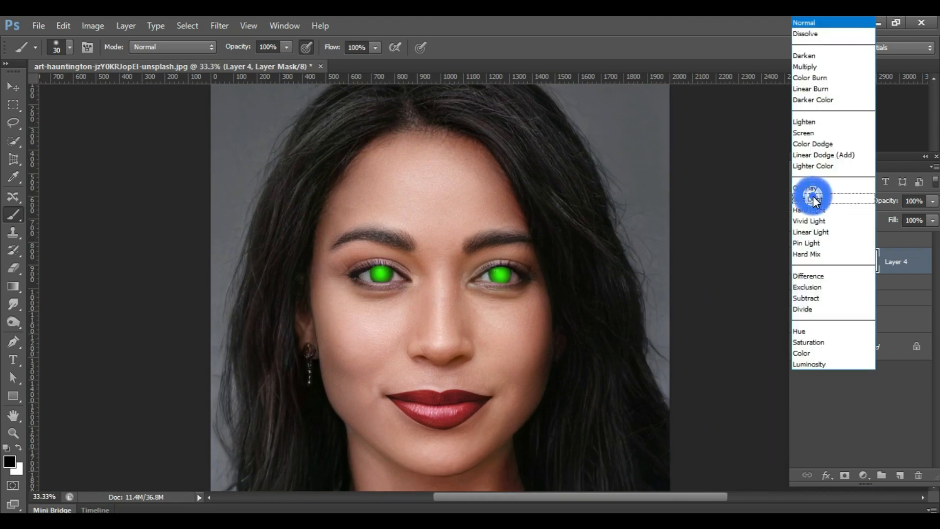
pyautogui.click(812, 198)
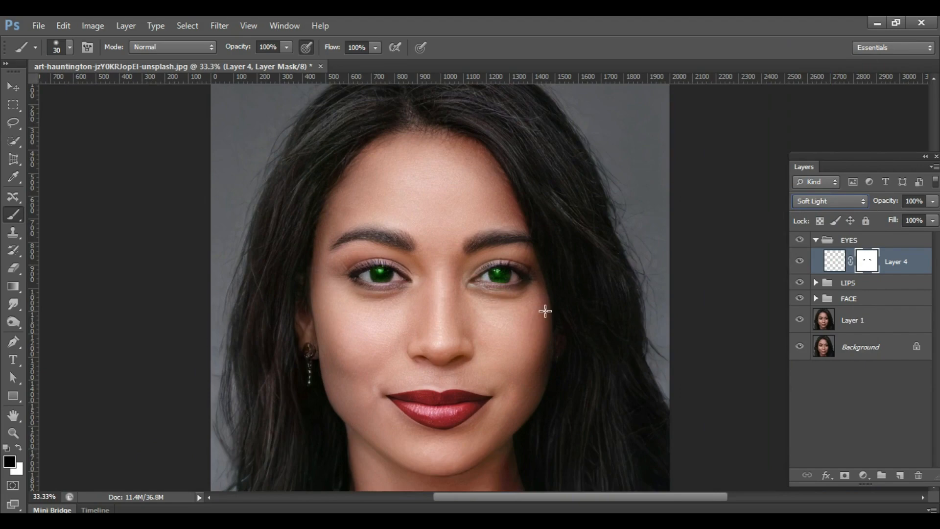
# - Lower the opacity of the green eye layer to 50%
pyautogui.hotkey('ctrl', '+')
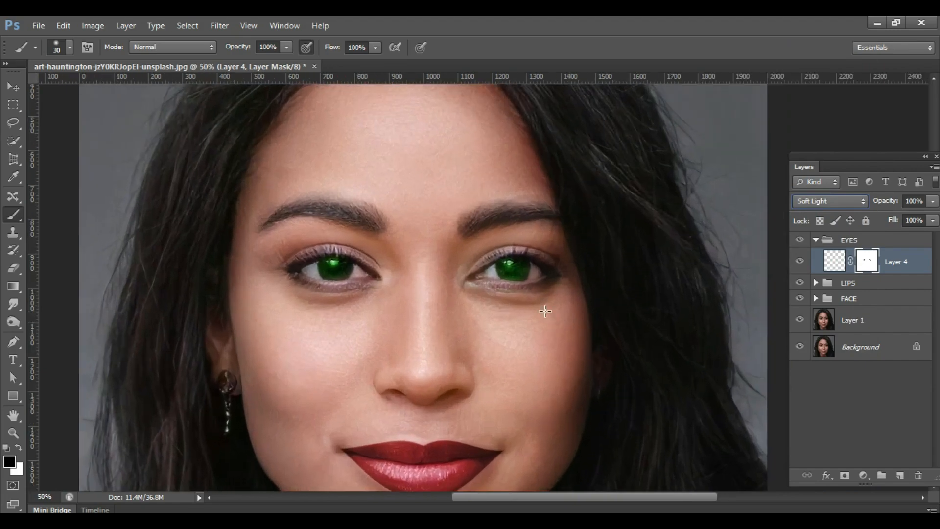
pyautogui.click(14, 87)
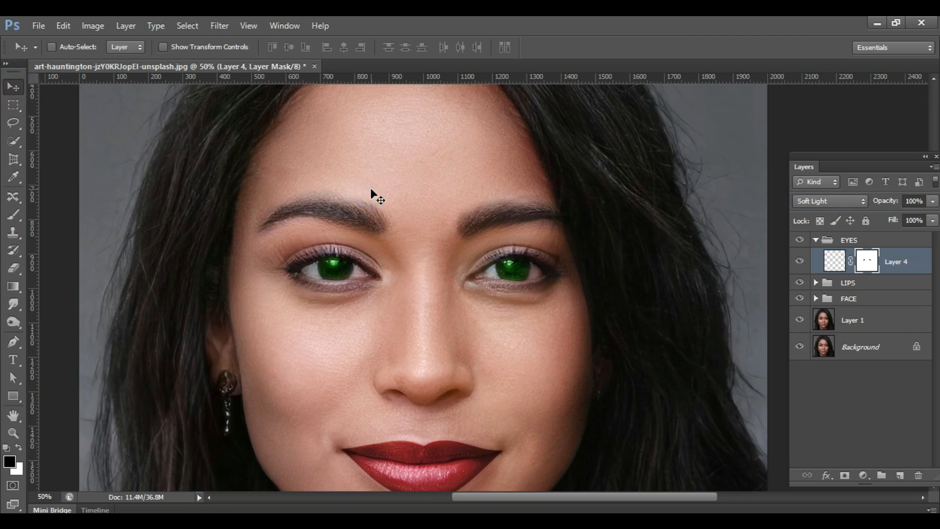
pyautogui.press('5')
pyautogui.click(612, 209)
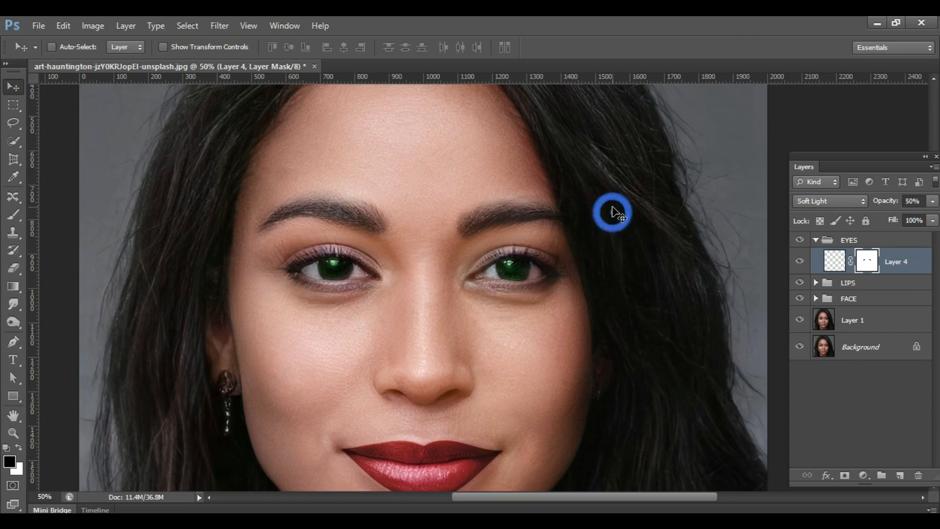
# - Duplicate Layer 4, rename the original layer GREEN and hide it
pyautogui.hotkey('ctrl', 'j')
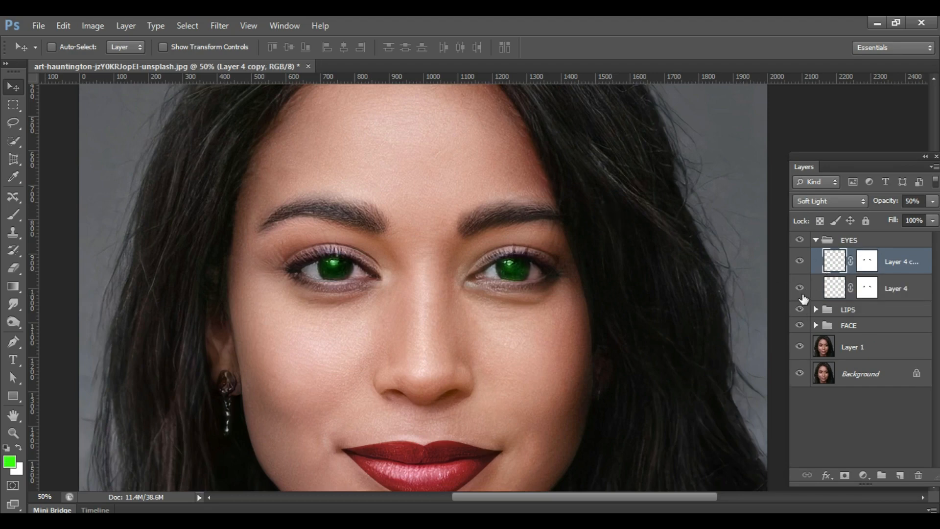
pyautogui.doubleClick(895, 289)
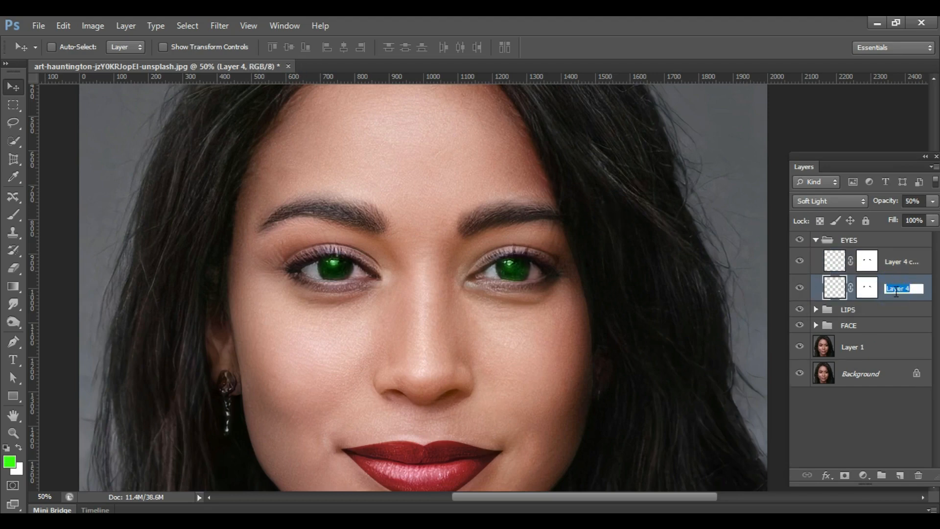
pyautogui.write('GREEN')
pyautogui.press('Return')
pyautogui.click(799, 294)
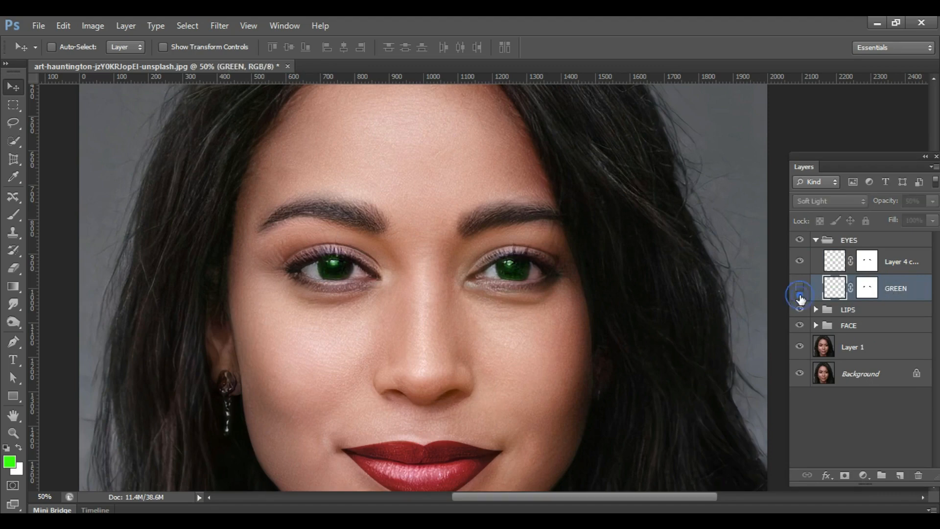
# - Shift the duplicate eye layer from green to teal with Hue/Saturation and set its opacity to 70%
pyautogui.click(895, 266)
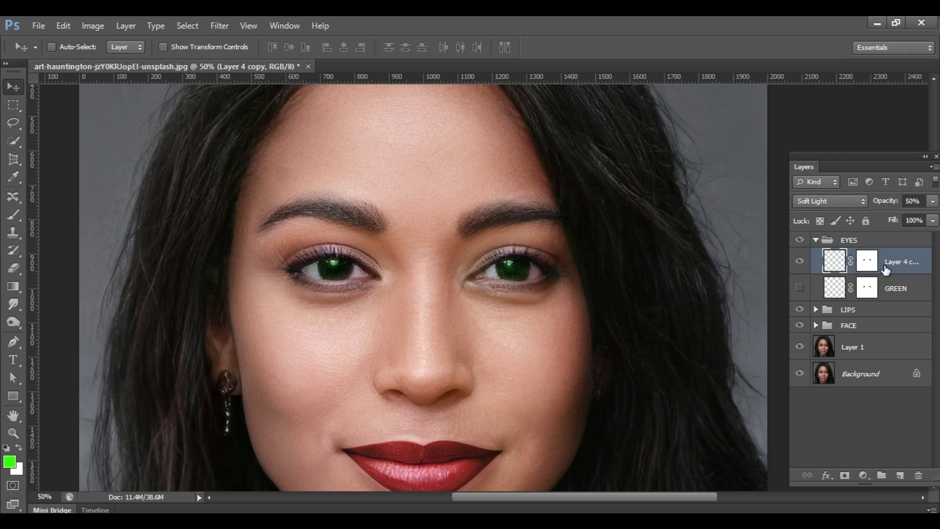
pyautogui.hotkey('ctrl', 'u')
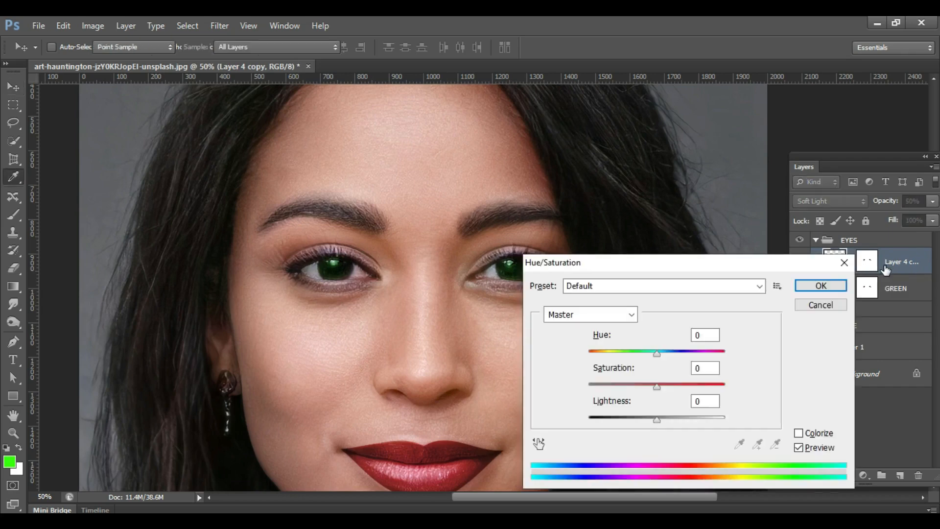
pyautogui.click(656, 352)
pyautogui.click(682, 385)
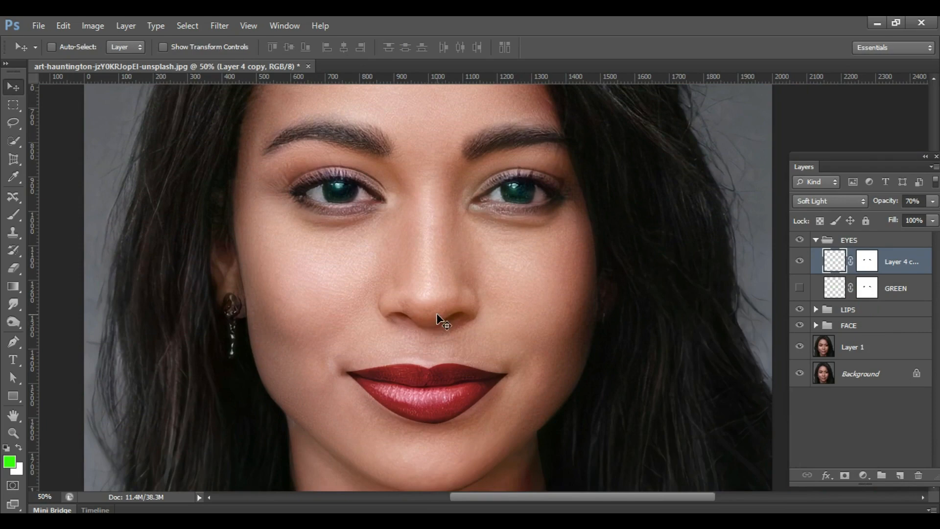
# - Collapse the EYES group and add a new layer above it inside its own group named HAIR
pyautogui.hotkey('ctrl', '-')
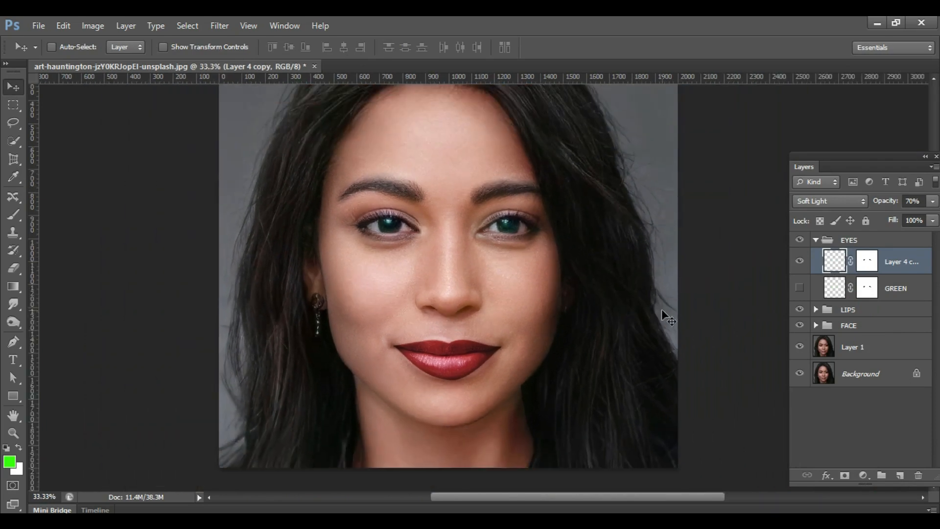
pyautogui.scroll(2, 550, 330)
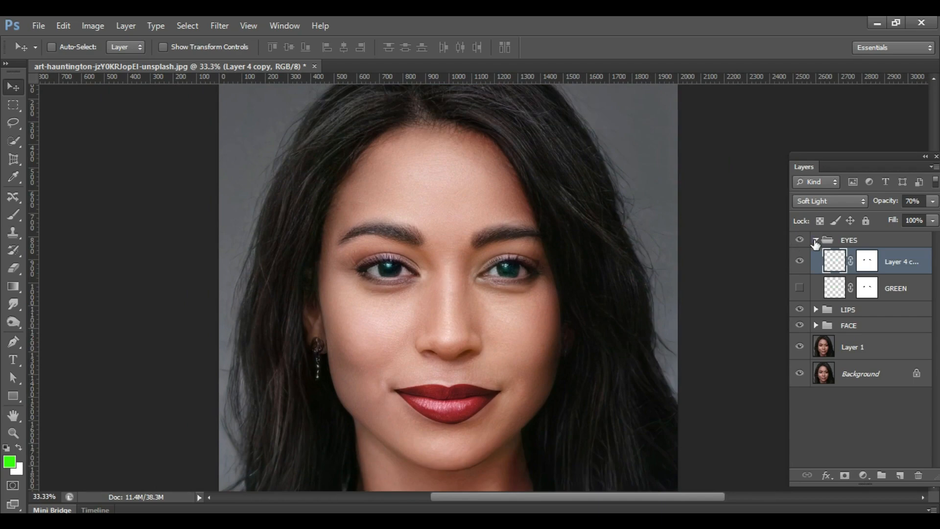
pyautogui.click(815, 240)
pyautogui.click(900, 475)
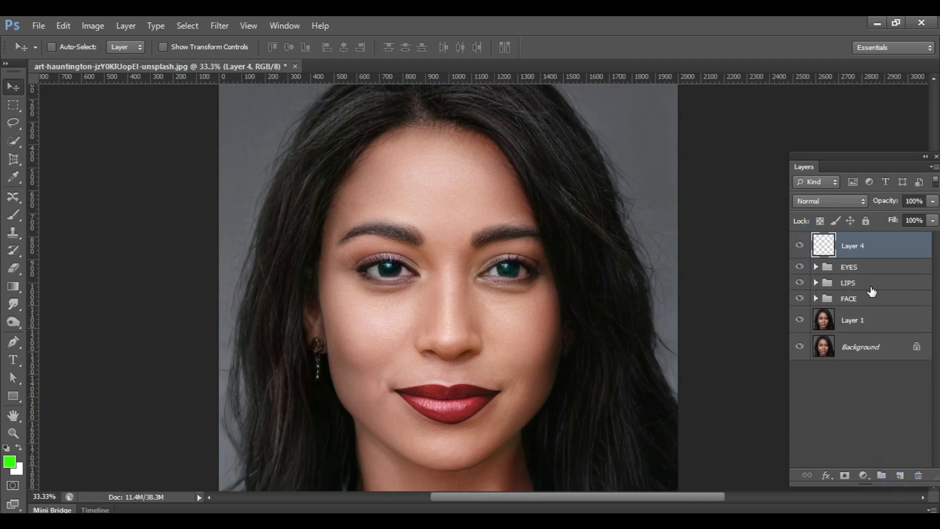
pyautogui.hotkey('ctrl', 'g')
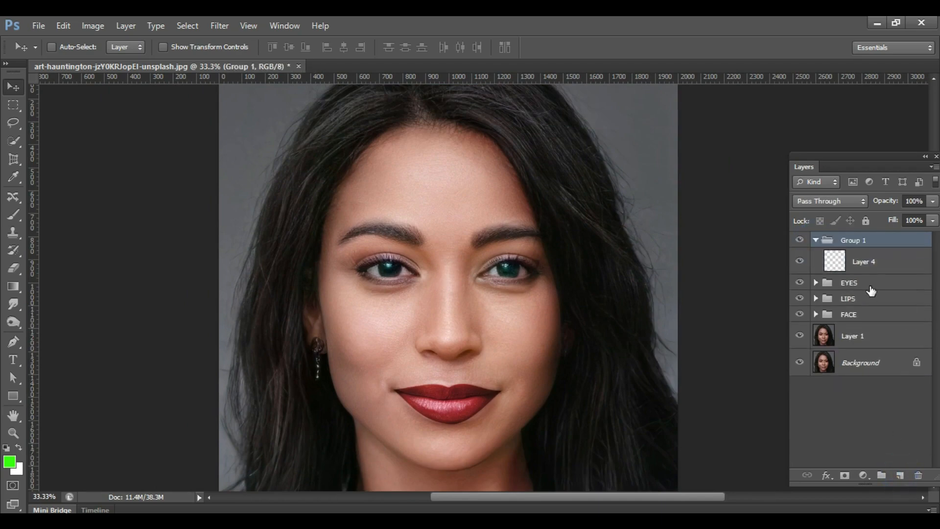
pyautogui.doubleClick(865, 240)
pyautogui.write('HAIR')
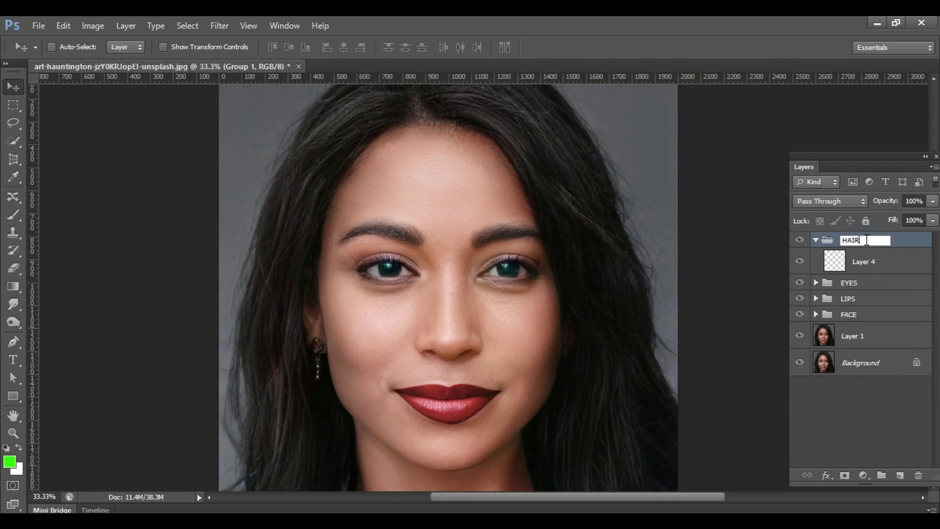
pyautogui.press('Return')
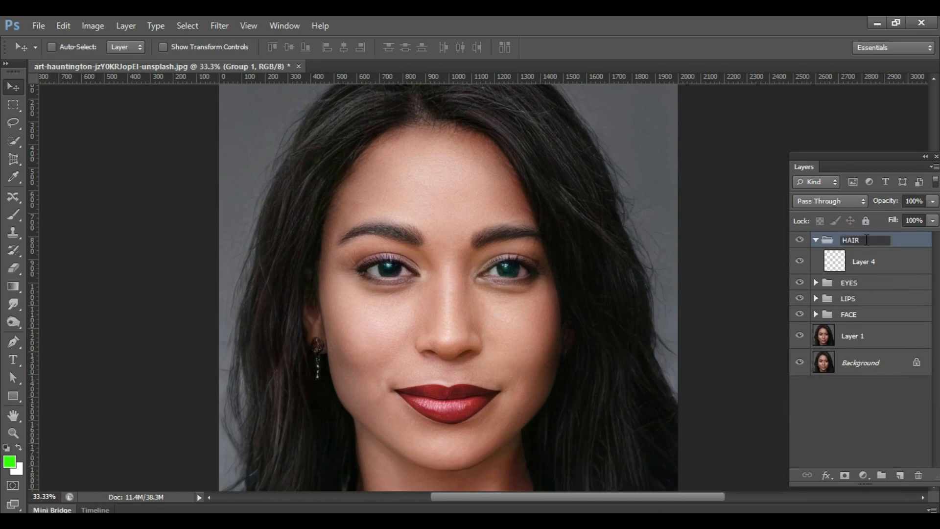
# - Ready the Brush tool on the empty layer inside the HAIR group with a dark brown foreground color
pyautogui.click(833, 267)
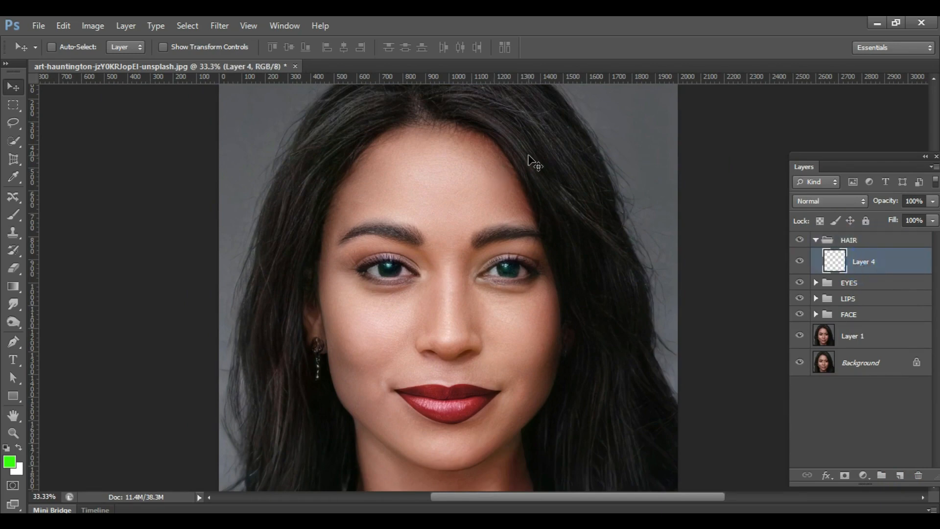
pyautogui.press('b')
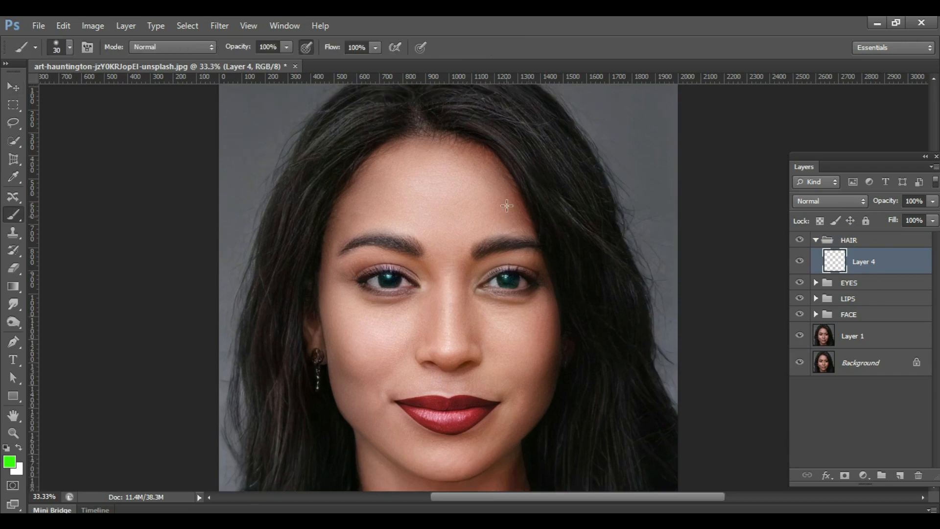
pyautogui.scroll(3, 421, 176)
pyautogui.click(11, 460)
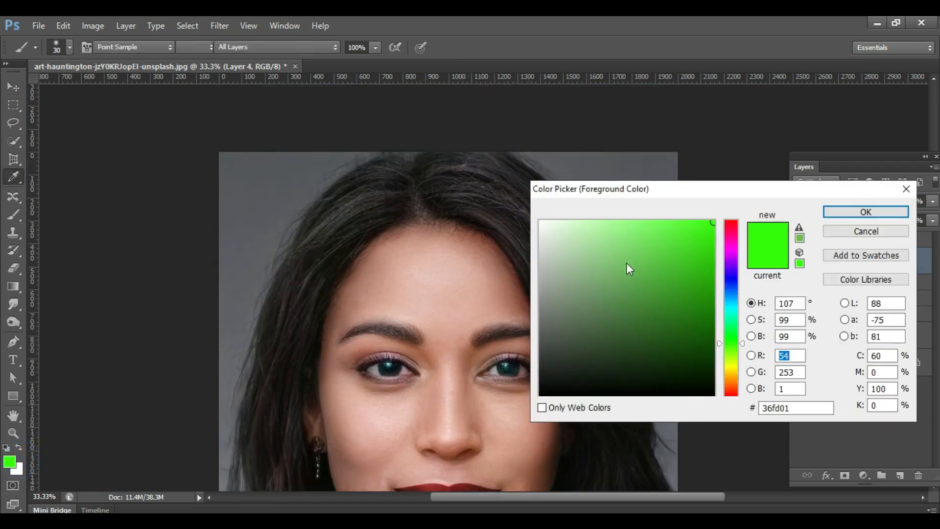
pyautogui.click(733, 391)
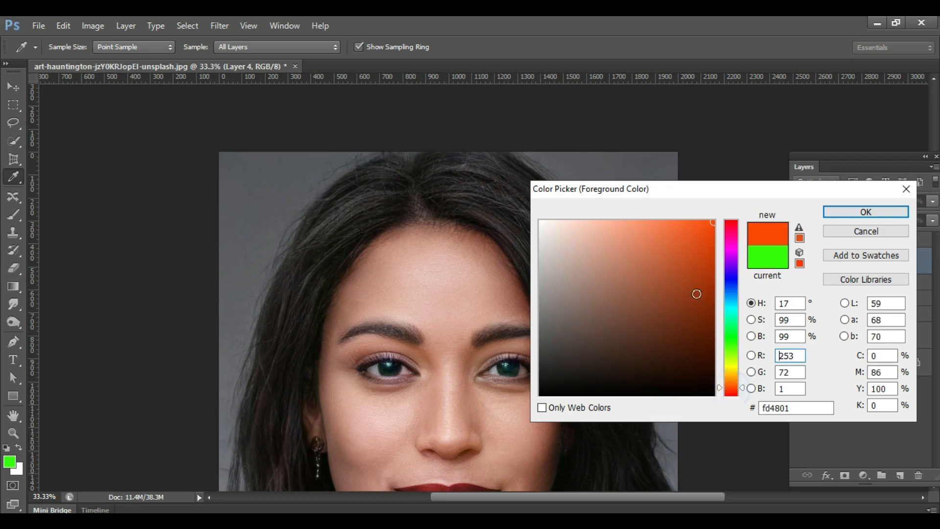
pyautogui.moveTo(696, 292)
pyautogui.mouseDown()
pyautogui.moveTo(683, 247)
pyautogui.moveTo(661, 237)
pyautogui.moveTo(656, 216)
pyautogui.moveTo(581, 292)
pyautogui.moveTo(610, 352)
pyautogui.moveTo(627, 339)
pyautogui.moveTo(650, 349)
pyautogui.mouseUp()
pyautogui.click(882, 211)
pyautogui.press('Return')
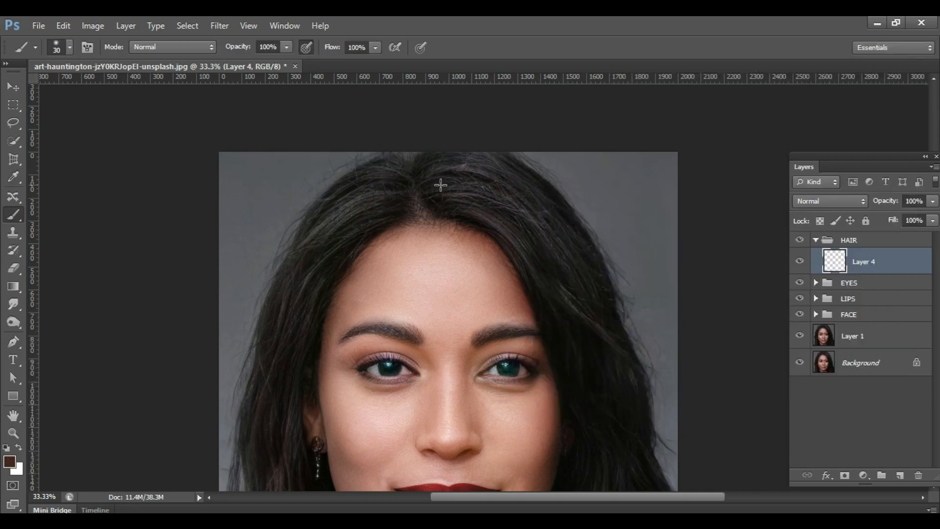
# - Undo a brown test stroke on the hair and set the brush to 0% hardness and size 90
pyautogui.moveTo(440, 184)
pyautogui.mouseDown()
pyautogui.moveTo(522, 200)
pyautogui.moveTo(547, 221)
pyautogui.mouseUp()
pyautogui.hotkey('ctrl', 'z')
pyautogui.click(70, 47)
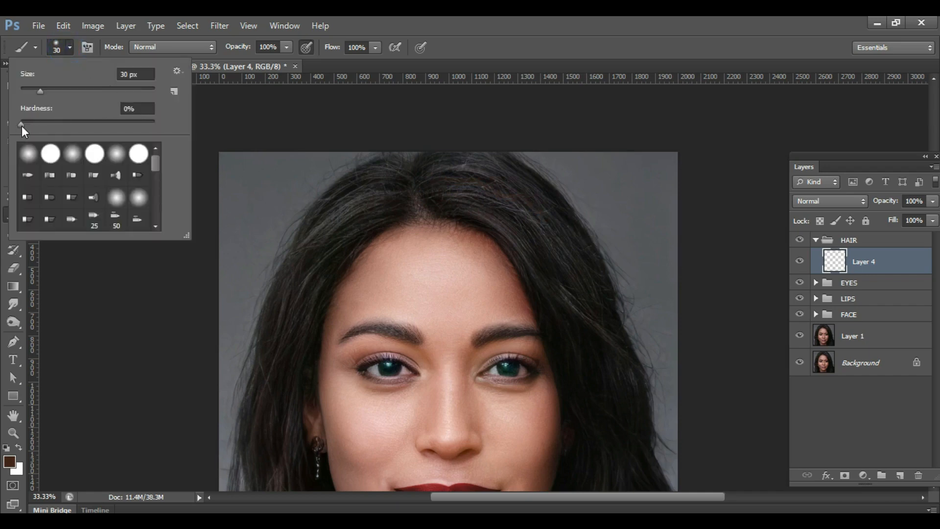
pyautogui.click(22, 125)
pyautogui.click(69, 52)
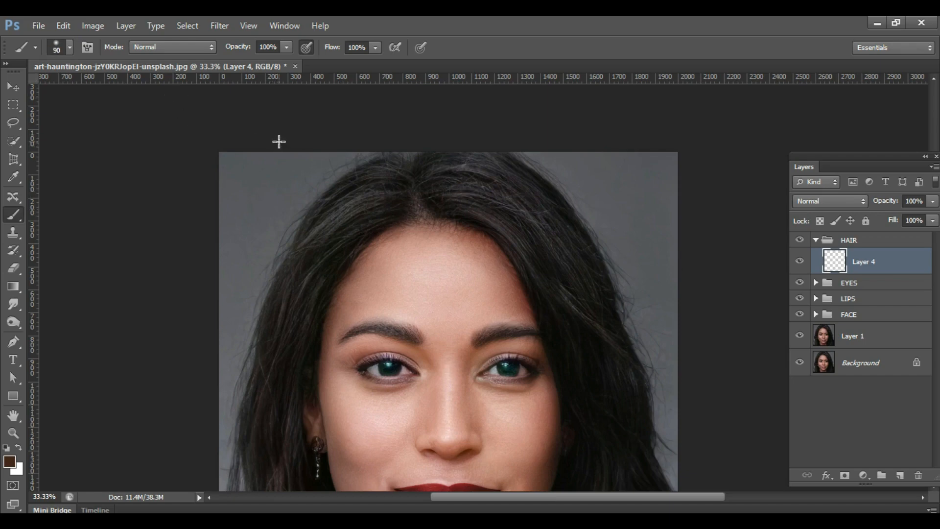
# - Paint brown strokes along the hair to the right of the parting with a size 150 to 175 brush, and set the brush flow to 80%
pyautogui.moveTo(429, 182)
pyautogui.mouseDown()
pyautogui.moveTo(498, 204)
pyautogui.moveTo(540, 236)
pyautogui.moveTo(574, 283)
pyautogui.moveTo(621, 428)
pyautogui.mouseUp()
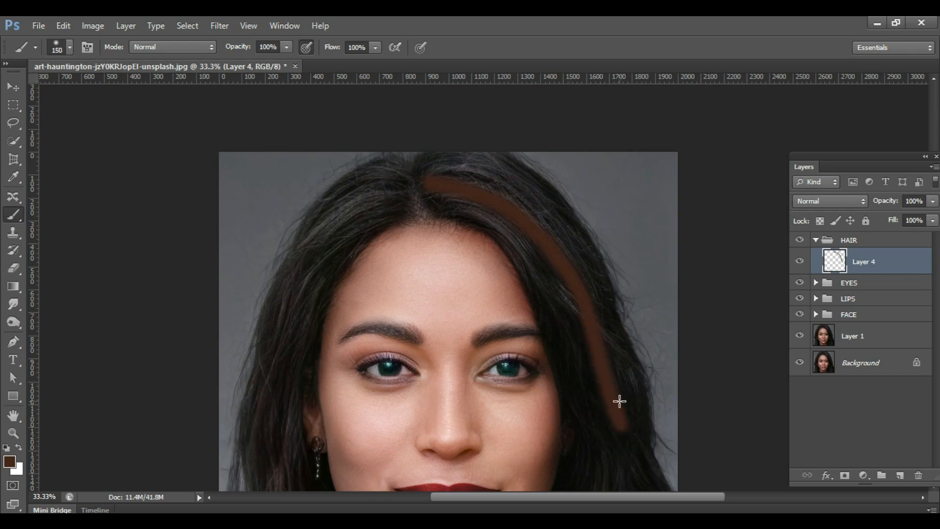
pyautogui.moveTo(445, 168)
pyautogui.mouseDown()
pyautogui.moveTo(562, 248)
pyautogui.moveTo(614, 355)
pyautogui.mouseUp()
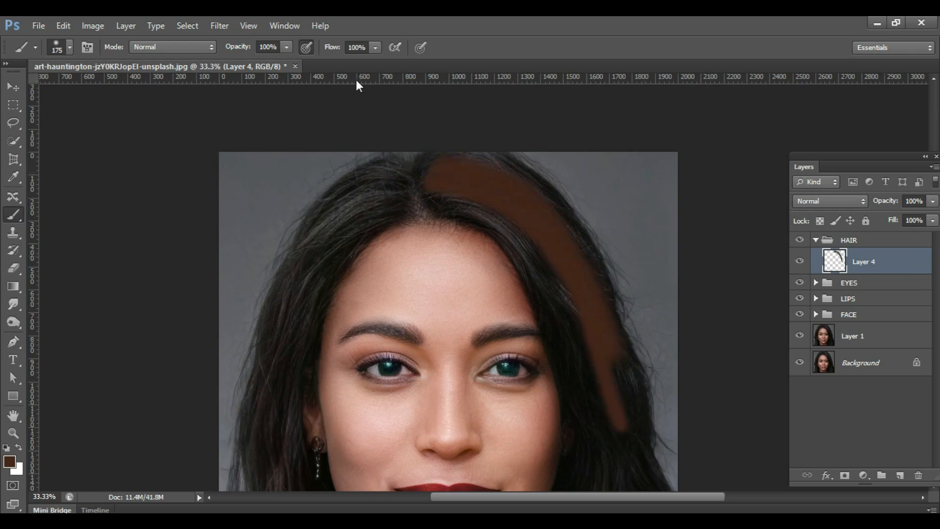
pyautogui.click(356, 47)
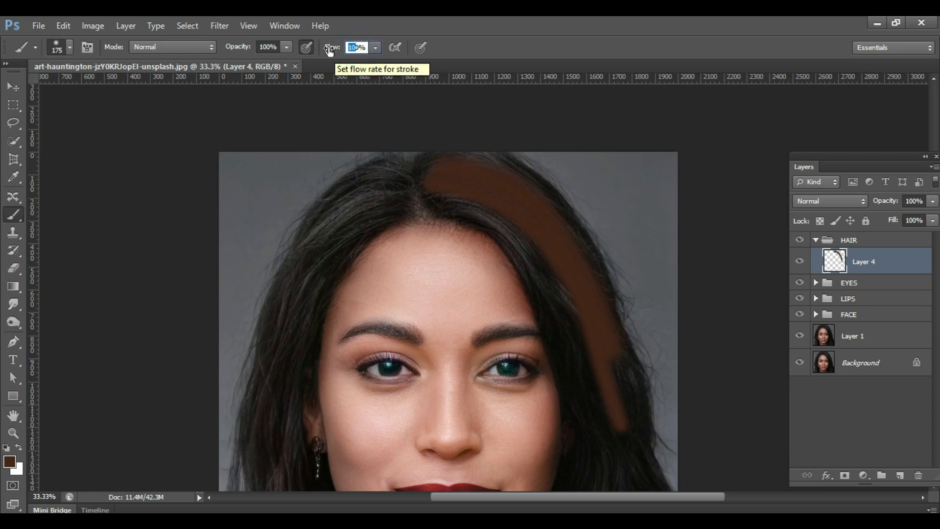
pyautogui.write('80')
pyautogui.press('Return')
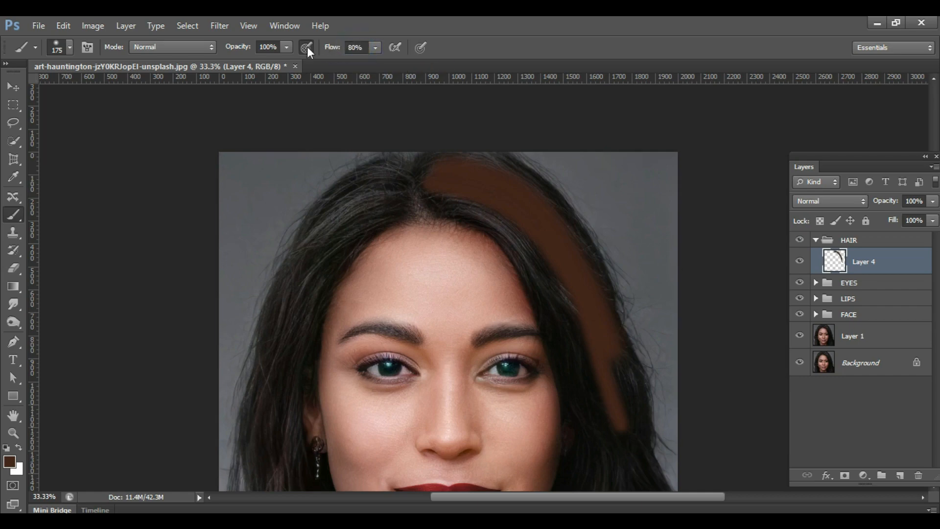
pyautogui.click(308, 47)
# - Paint brown over the hair to the left of the parting, from the crown to beside the earring
pyautogui.moveTo(405, 178)
pyautogui.mouseDown()
pyautogui.moveTo(299, 283)
pyautogui.moveTo(266, 396)
pyautogui.moveTo(263, 448)
pyautogui.mouseUp()
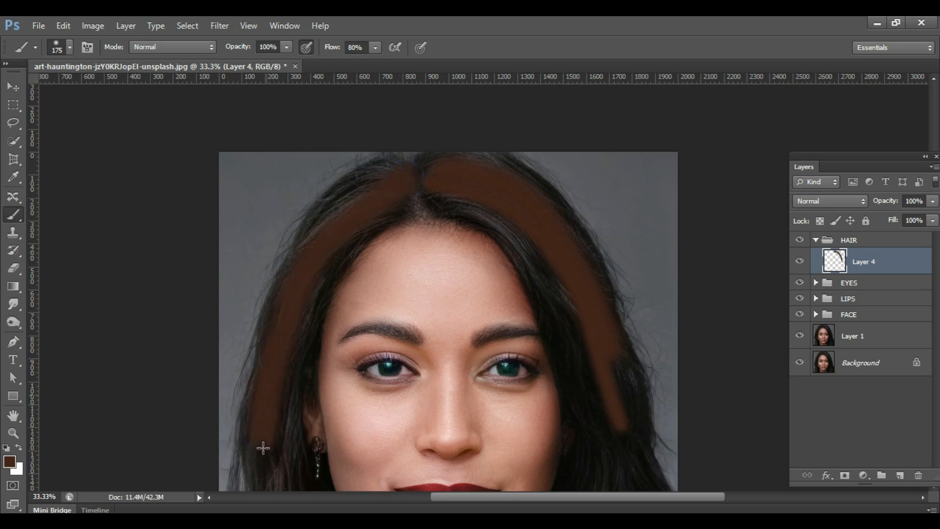
pyautogui.moveTo(315, 283)
pyautogui.mouseDown()
pyautogui.moveTo(291, 392)
pyautogui.moveTo(292, 497)
pyautogui.mouseUp()
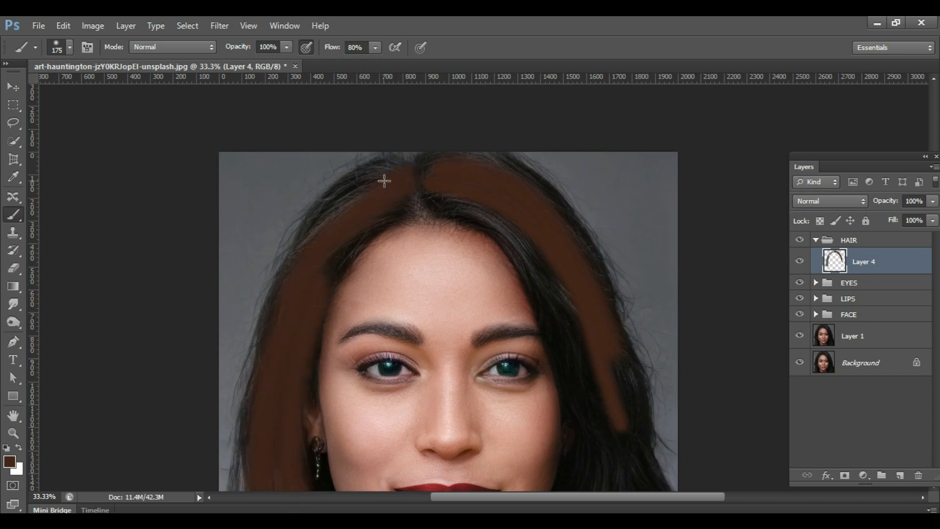
pyautogui.moveTo(384, 181)
pyautogui.mouseDown()
pyautogui.moveTo(331, 206)
pyautogui.moveTo(303, 252)
pyautogui.mouseUp()
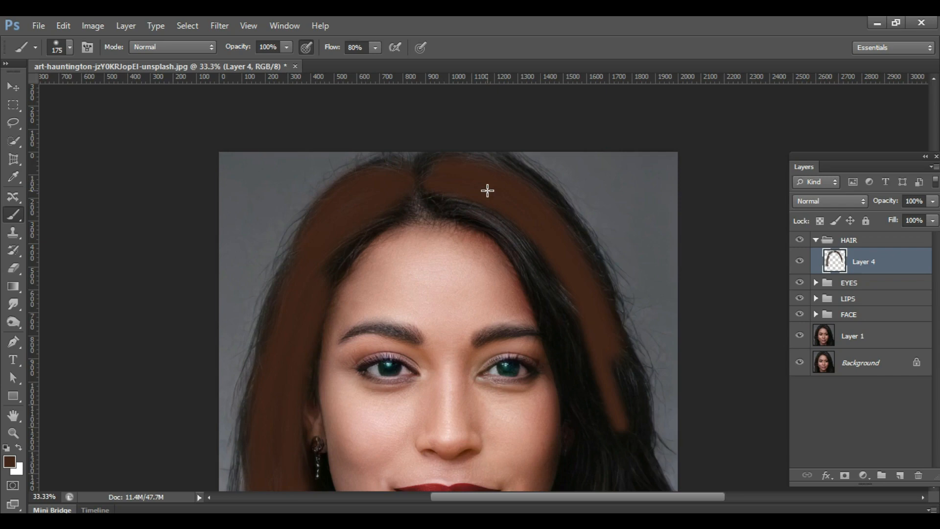
# - Extend the brown paint over the remaining hair right of the face, using 50% brush opacity toward the hairline
pyautogui.moveTo(487, 159)
pyautogui.mouseDown()
pyautogui.moveTo(509, 165)
pyautogui.moveTo(574, 234)
pyautogui.mouseUp()
pyautogui.moveTo(440, 204)
pyautogui.mouseDown()
pyautogui.moveTo(472, 215)
pyautogui.moveTo(529, 257)
pyautogui.moveTo(580, 406)
pyautogui.moveTo(613, 431)
pyautogui.mouseUp()
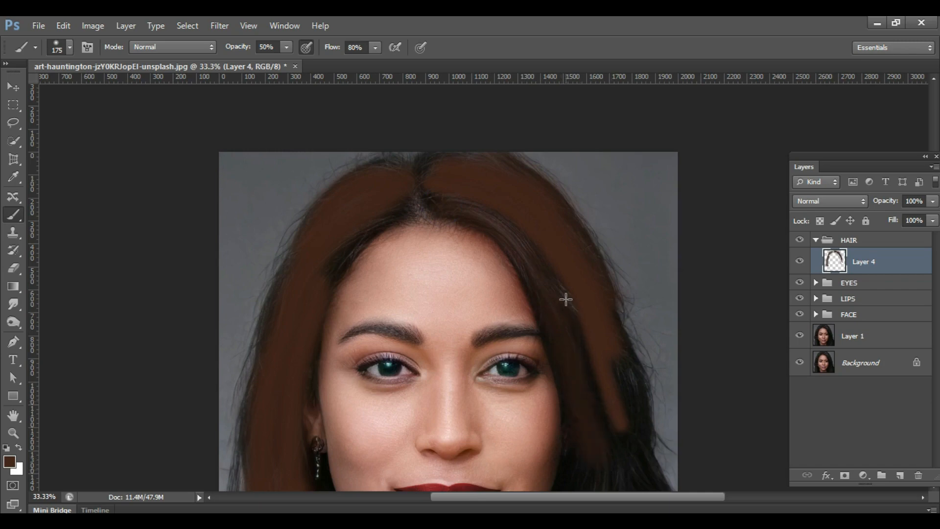
pyautogui.moveTo(566, 300)
pyautogui.mouseDown()
pyautogui.moveTo(627, 354)
pyautogui.moveTo(650, 455)
pyautogui.moveTo(646, 466)
pyautogui.moveTo(567, 478)
pyautogui.mouseUp()
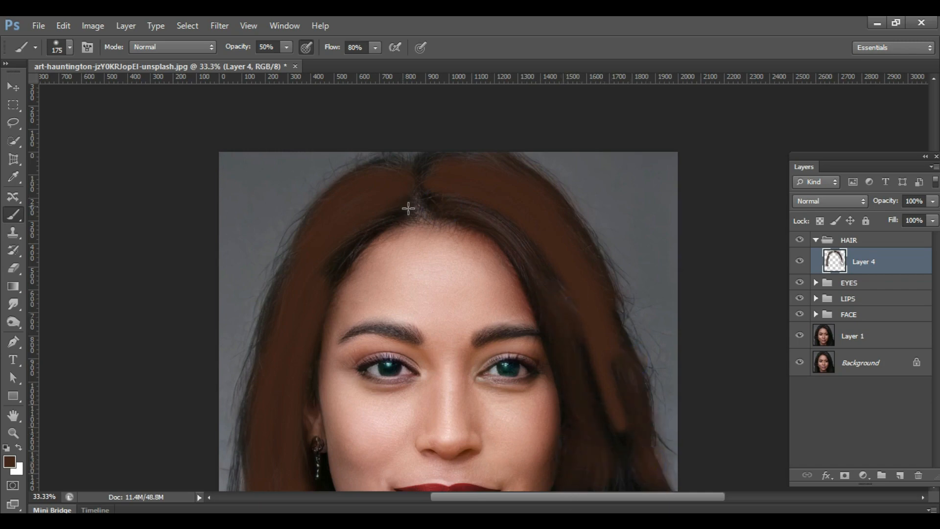
# - Blend brown into the parting and the hairline left of the forehead, with the brush opacity lowered to 20%
pyautogui.moveTo(409, 208); pyautogui.dragTo(381, 221)
pyautogui.press('2')
pyautogui.moveTo(422, 161); pyautogui.dragTo(435, 157)
pyautogui.moveTo(360, 251); pyautogui.dragTo(327, 283)
# - Paint the lower lengths of hair brown at 70% brush opacity
pyautogui.scroll(-4, 604, 392)
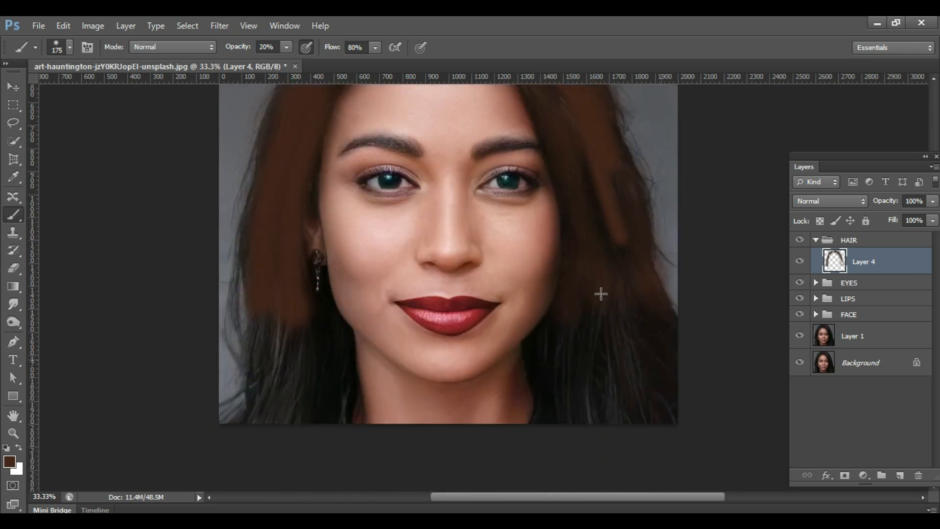
pyautogui.press('7')
pyautogui.moveTo(317, 316)
pyautogui.mouseDown()
pyautogui.moveTo(342, 388)
pyautogui.moveTo(266, 390)
pyautogui.moveTo(321, 306)
pyautogui.moveTo(313, 274)
pyautogui.mouseUp()
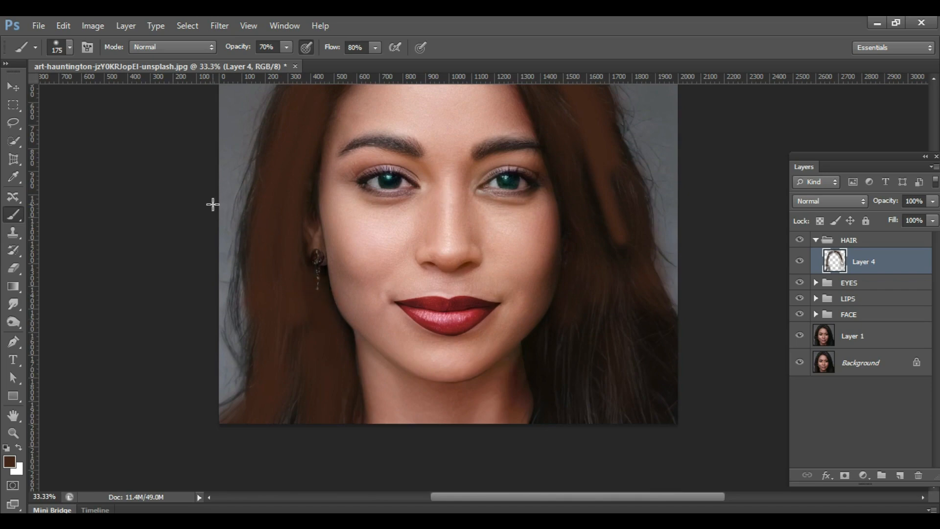
# - Try Soft Light on the painted hair layer, and settle on the Color blend mode
pyautogui.click(844, 197)
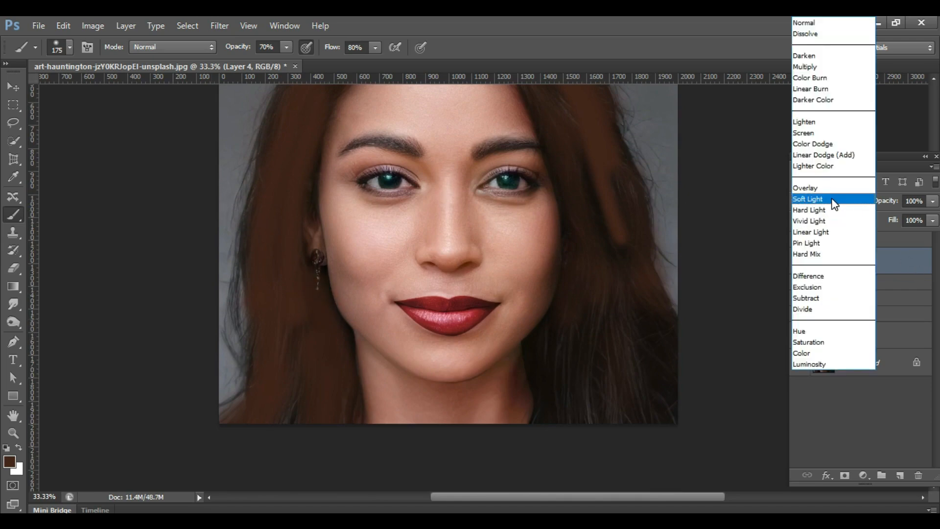
pyautogui.click(834, 203)
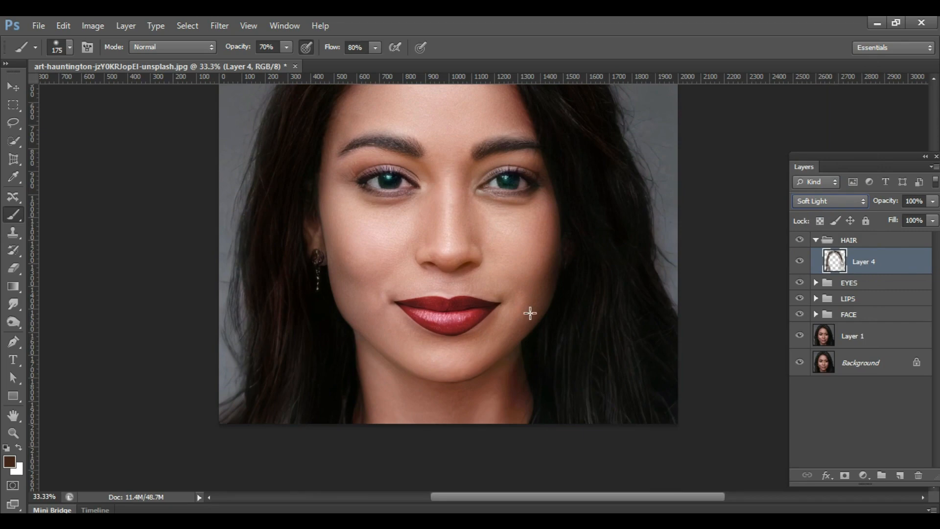
pyautogui.hotkey('ctrl', '-')
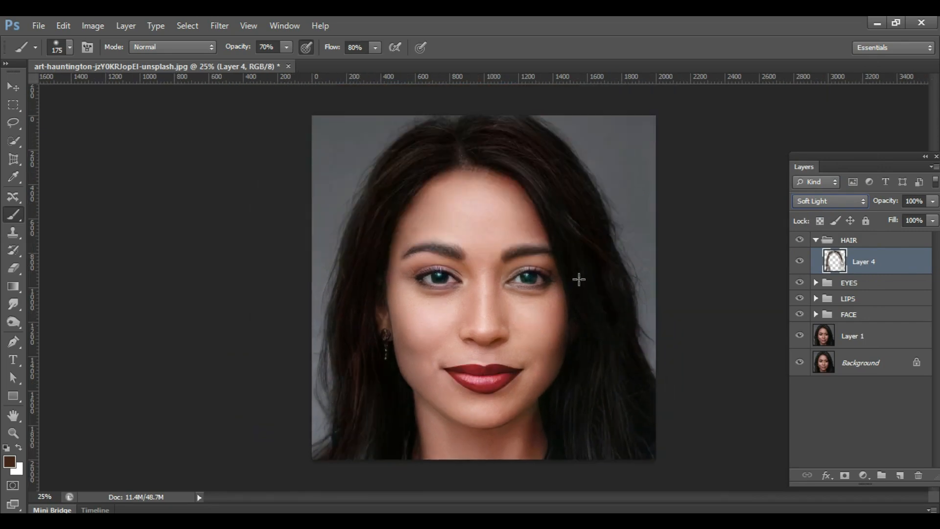
pyautogui.click(830, 201)
pyautogui.click(812, 353)
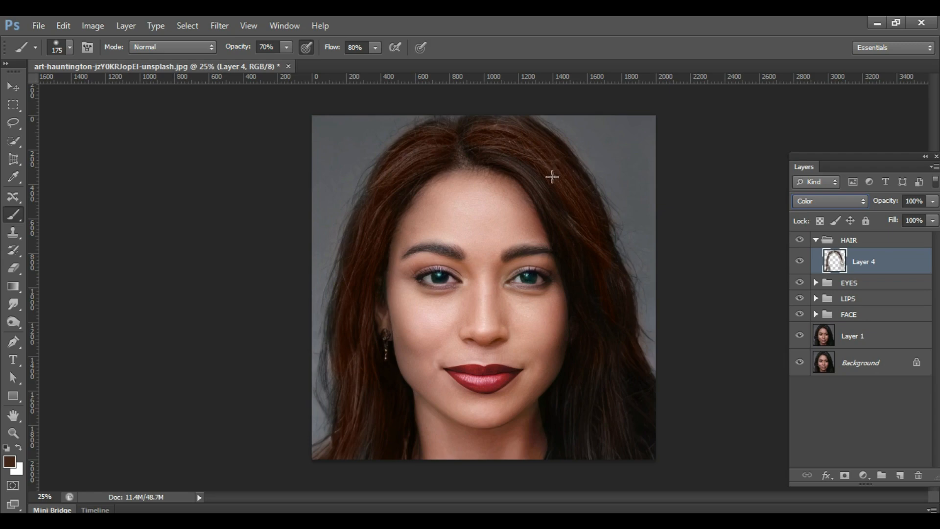
# - Add a layer mask to the hair color layer and mask out color spilling past the outer hair edges with black
pyautogui.click(845, 475)
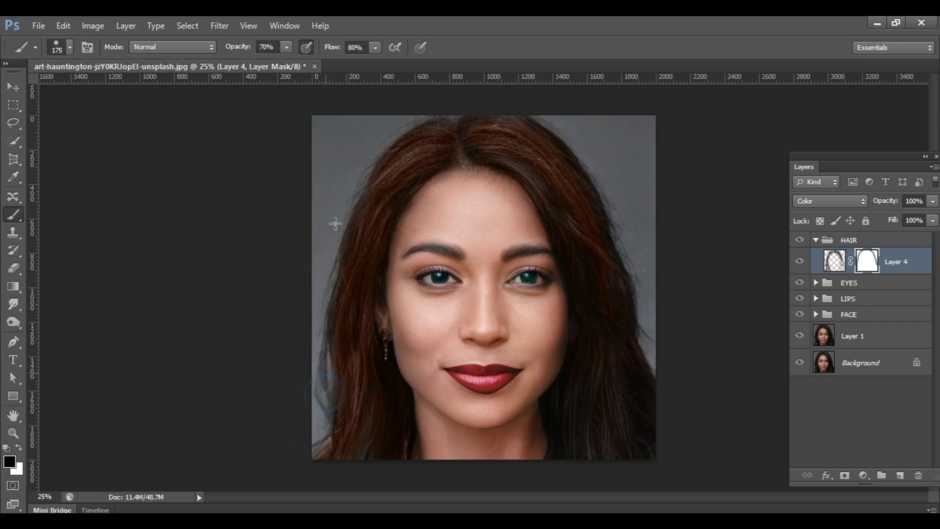
pyautogui.moveTo(335, 223)
pyautogui.mouseDown()
pyautogui.moveTo(375, 155)
pyautogui.moveTo(360, 260)
pyautogui.moveTo(316, 374)
pyautogui.mouseUp()
pyautogui.click(625, 229)
# - Set the hair color layer's opacity to 80% and check the portrait up close
pyautogui.click(12, 88)
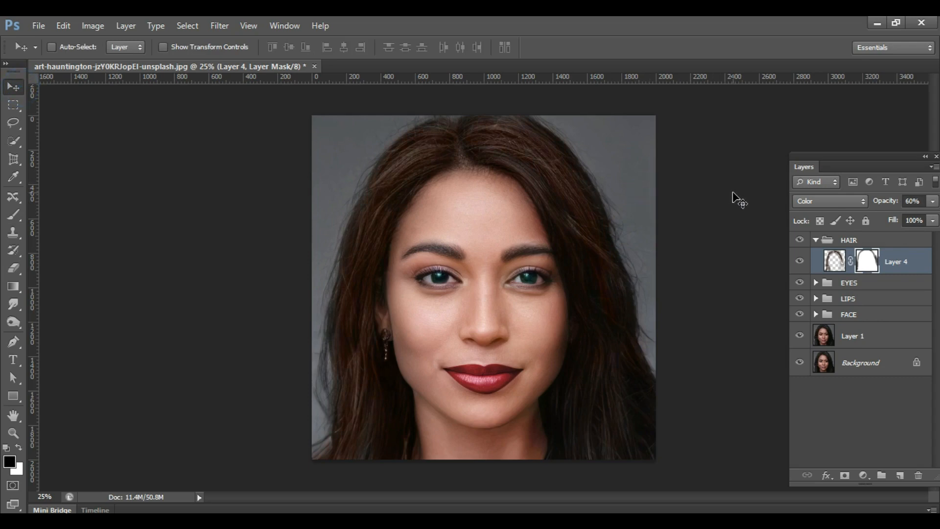
pyautogui.hotkey('ctrl', '-')
pyautogui.hotkey('ctrl', '+')
pyautogui.hotkey('ctrl', '+')
pyautogui.hotkey('ctrl', '+')
pyautogui.hotkey('ctrl', '-')
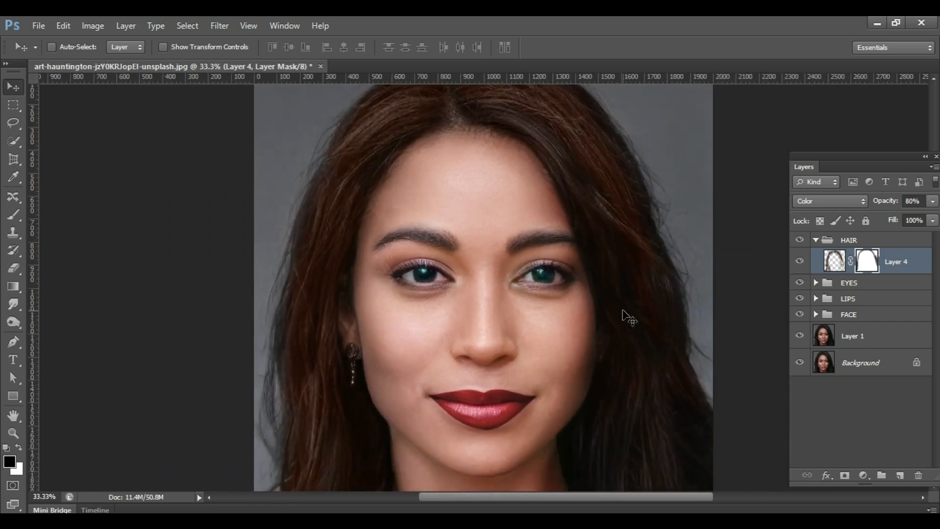
pyautogui.hotkey('ctrl', '+')
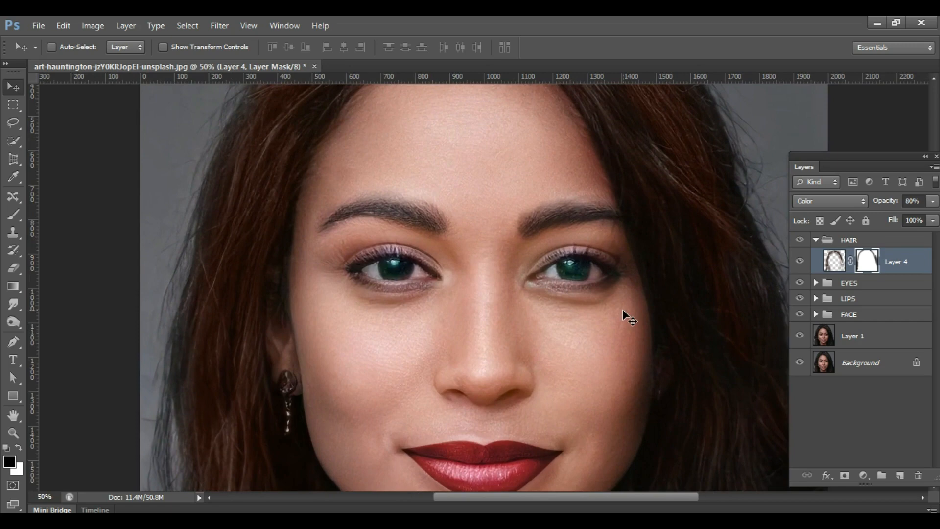
pyautogui.scroll(-2, 670, 399)
pyautogui.scroll(-2, 663, 394)
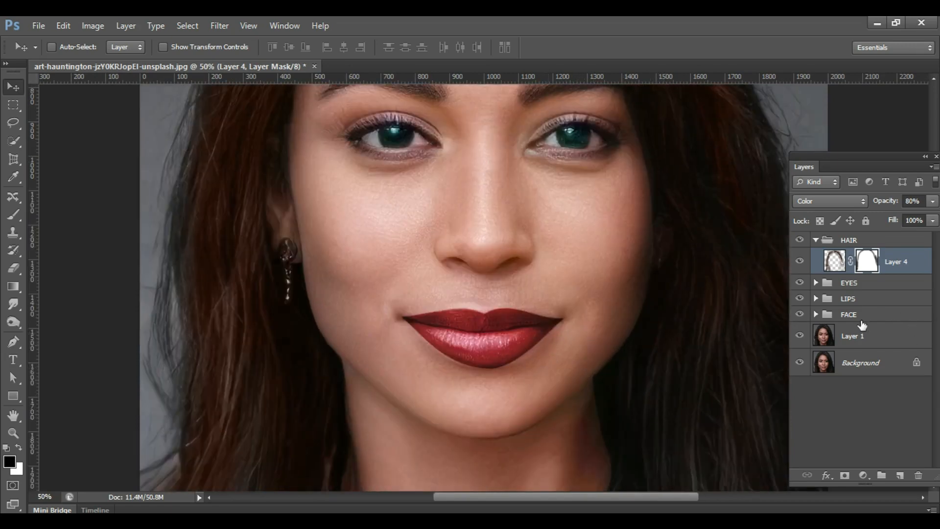
# - Expand the FACE group, select Layer 2's mask, and ready the Brush tool with black at 10% opacity
pyautogui.click(868, 286)
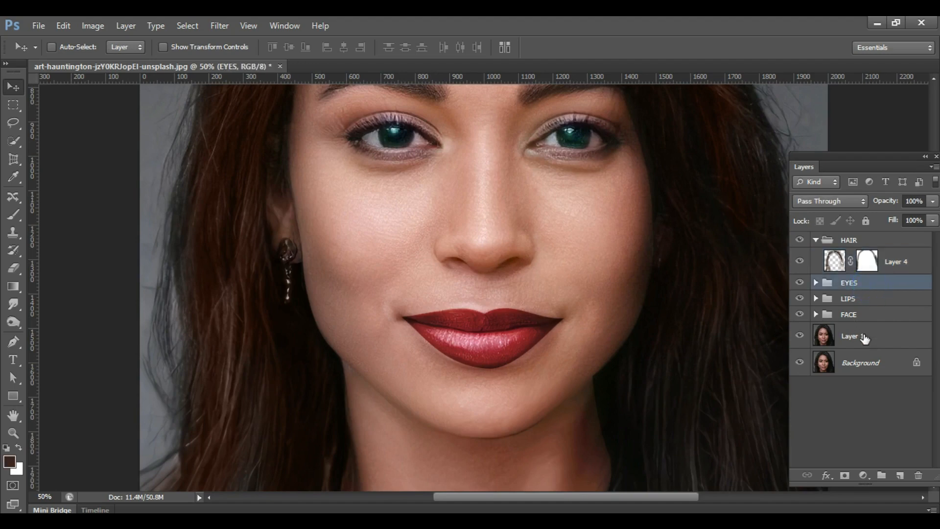
pyautogui.click(862, 337)
pyautogui.click(815, 313)
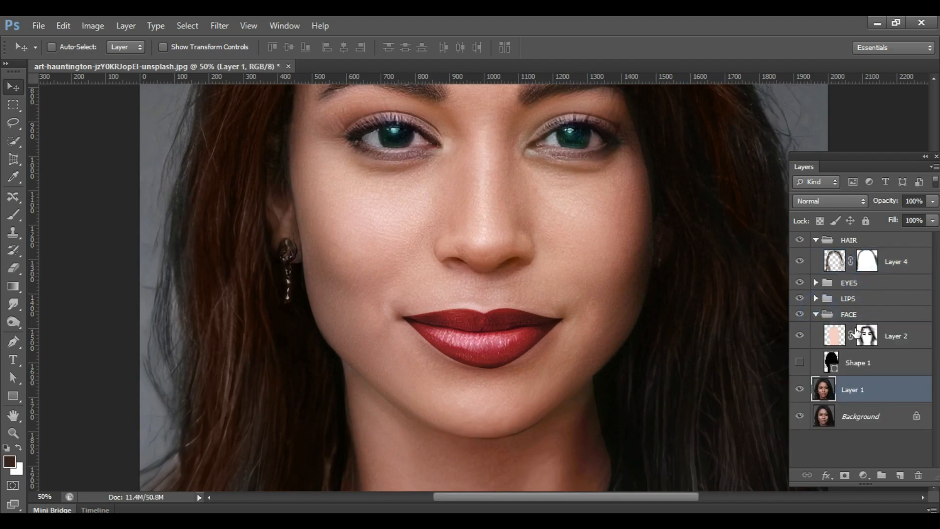
pyautogui.click(865, 338)
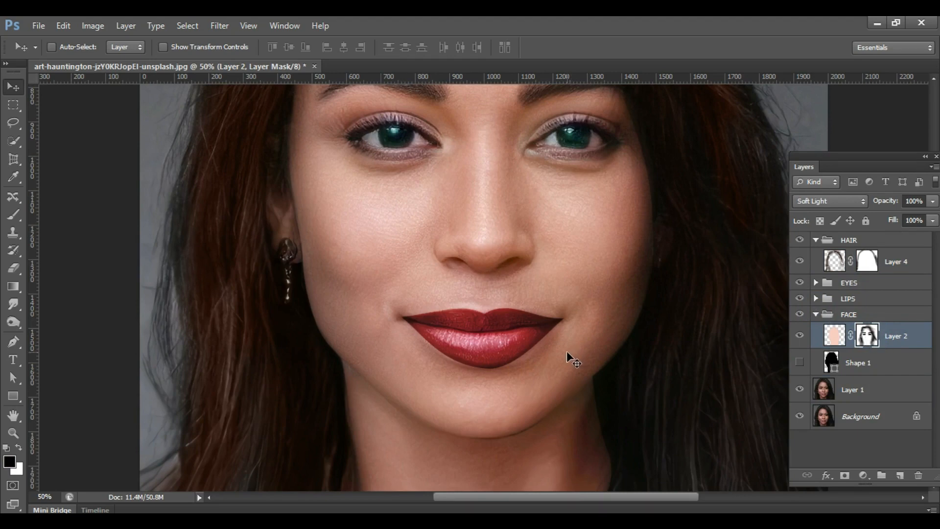
pyautogui.press('b')
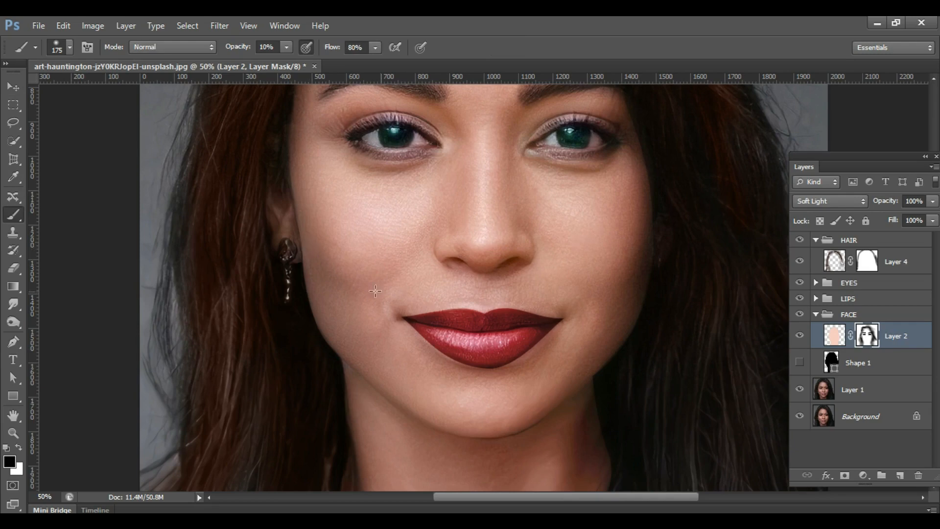
# - Paint black at 10% opacity on the skin layer's mask to deepen the cheeks, chin and area around the mouth
pyautogui.moveTo(312, 252)
pyautogui.mouseDown()
pyautogui.moveTo(357, 286)
pyautogui.moveTo(307, 245)
pyautogui.moveTo(364, 307)
pyautogui.moveTo(324, 254)
pyautogui.moveTo(348, 285)
pyautogui.mouseUp()
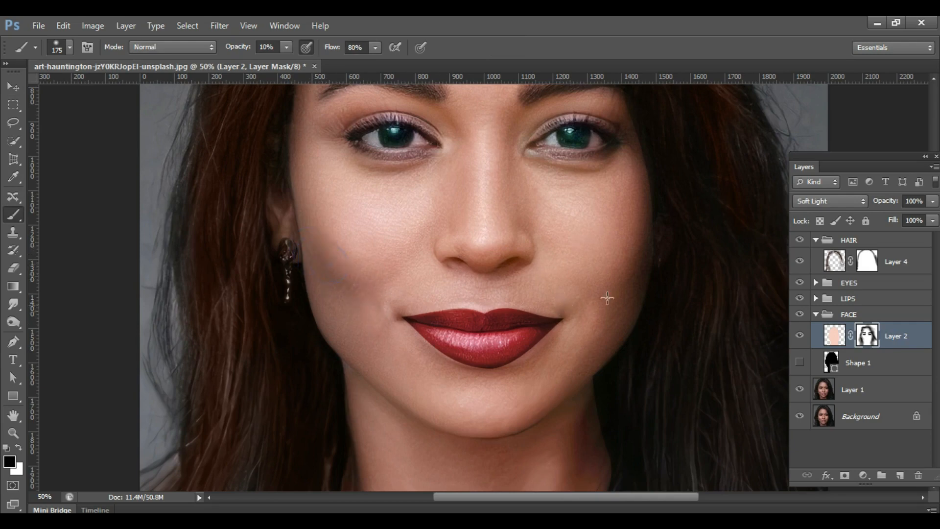
pyautogui.moveTo(631, 270)
pyautogui.mouseDown()
pyautogui.moveTo(582, 308)
pyautogui.moveTo(592, 307)
pyautogui.mouseUp()
pyautogui.moveTo(639, 247); pyautogui.dragTo(604, 294)
pyautogui.moveTo(646, 265); pyautogui.dragTo(534, 362)
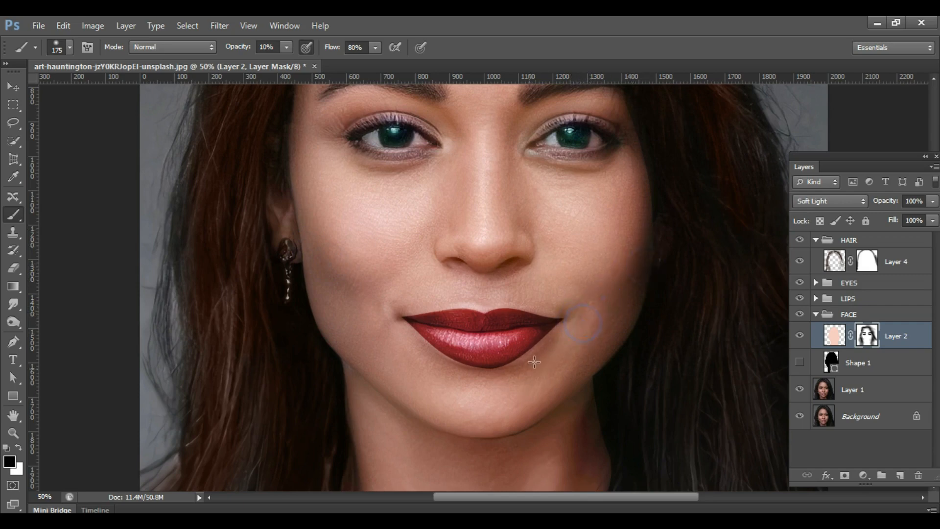
pyautogui.moveTo(464, 381)
pyautogui.mouseDown()
pyautogui.moveTo(400, 332)
pyautogui.moveTo(421, 362)
pyautogui.moveTo(511, 398)
pyautogui.mouseUp()
pyautogui.moveTo(400, 307)
pyautogui.mouseDown()
pyautogui.moveTo(459, 291)
pyautogui.moveTo(432, 261)
pyautogui.moveTo(523, 265)
pyautogui.mouseUp()
# - Shade both sides of the nose on the skin layer's mask with black at 10% opacity
pyautogui.click(441, 254)
pyautogui.moveTo(522, 221)
pyautogui.mouseDown()
pyautogui.moveTo(539, 246)
pyautogui.moveTo(542, 228)
pyautogui.moveTo(541, 253)
pyautogui.mouseUp()
pyautogui.moveTo(513, 195); pyautogui.dragTo(526, 235)
pyautogui.moveTo(449, 204); pyautogui.dragTo(436, 248)
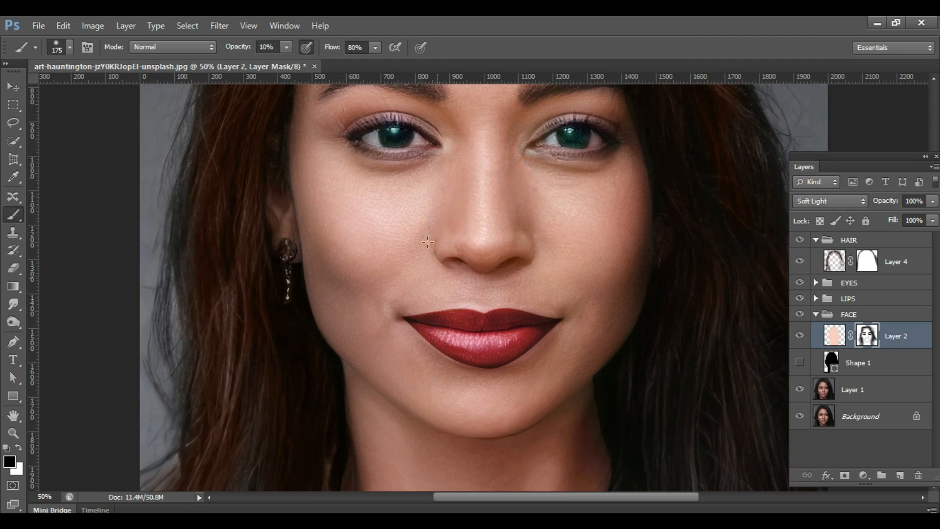
pyautogui.click(441, 226)
# - Shade the skin layer's mask around the nose bridge, inner eye corners and brow, raising the brush opacity to 20%
pyautogui.scroll(2, 472, 188)
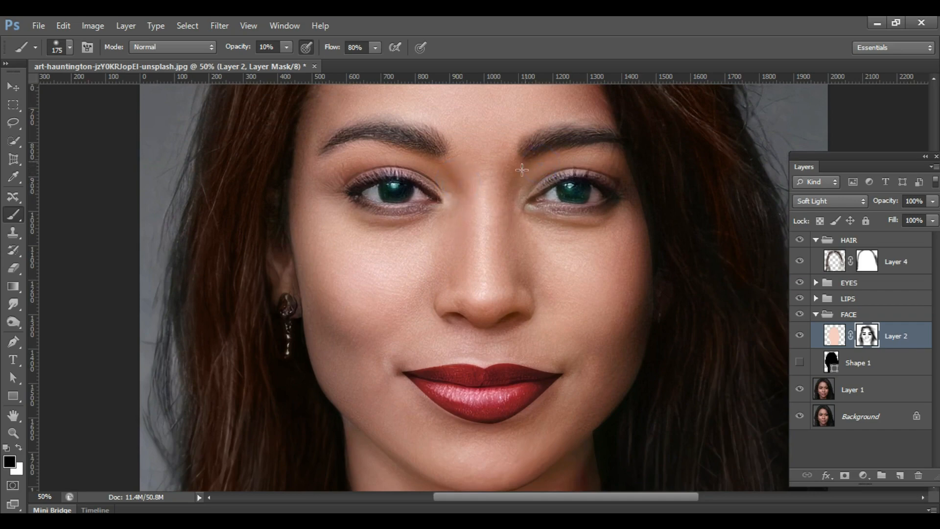
pyautogui.click(514, 210)
pyautogui.click(451, 199)
pyautogui.click(447, 213)
pyautogui.click(415, 147)
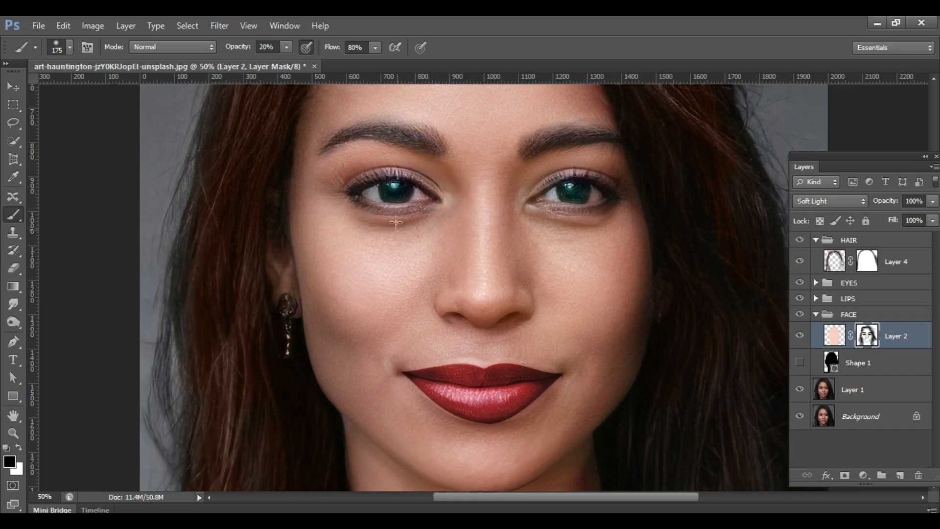
pyautogui.click(520, 185)
# - Deepen the cheek hollows and mouth corners on the skin layer's mask with black at 20% opacity
pyautogui.moveTo(626, 327)
pyautogui.mouseDown()
pyautogui.moveTo(579, 374)
pyautogui.moveTo(645, 316)
pyautogui.moveTo(558, 384)
pyautogui.mouseUp()
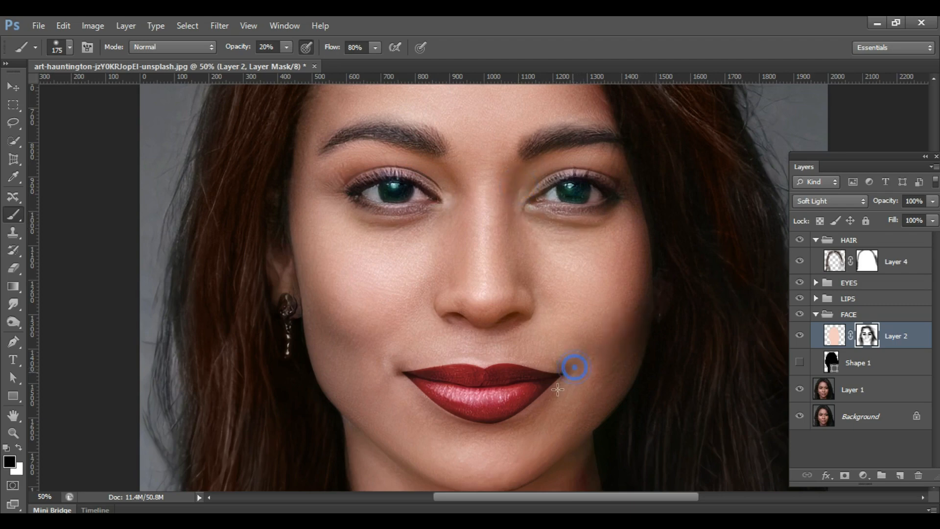
pyautogui.click(377, 367)
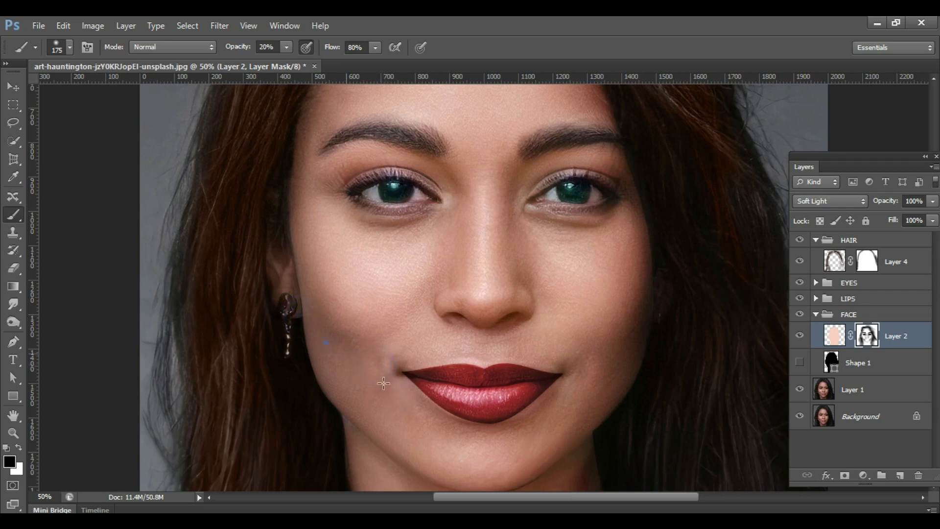
pyautogui.click(341, 351)
# - Deepen the shading along both sides of the nose on the skin layer's mask at 20% brush opacity
pyautogui.click(443, 309)
pyautogui.click(443, 265)
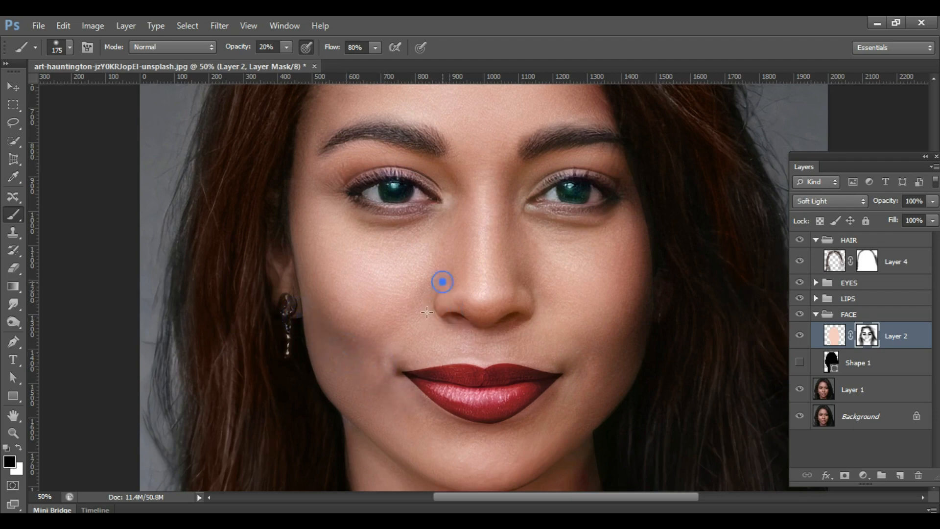
pyautogui.click(524, 269)
pyautogui.moveTo(530, 278); pyautogui.dragTo(516, 231)
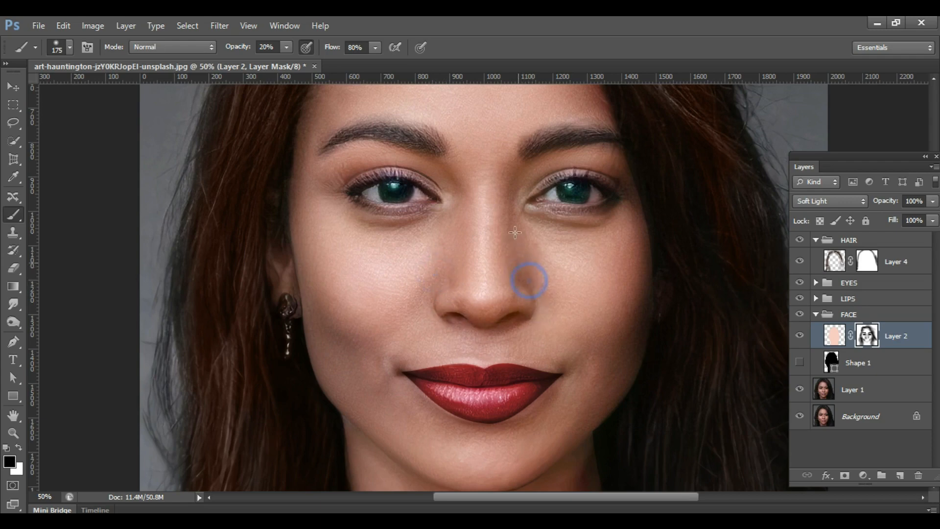
pyautogui.moveTo(431, 293)
pyautogui.mouseDown()
pyautogui.moveTo(468, 213)
pyautogui.moveTo(443, 286)
pyautogui.mouseUp()
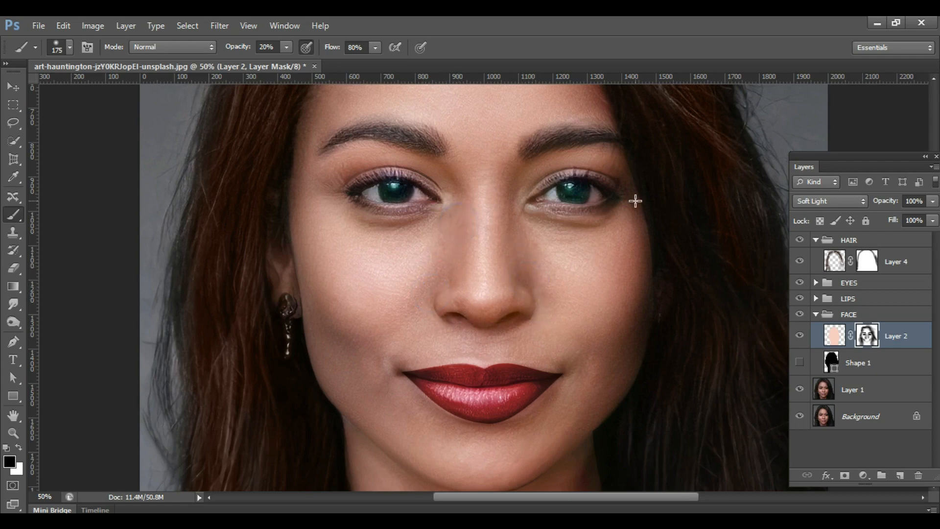
# - Shade the jawline, neck edges and side of the face on the skin layer's mask at 20% opacity, and review the whole portrait
pyautogui.hotkey('ctrl', '-')
pyautogui.hotkey('ctrl', '-')
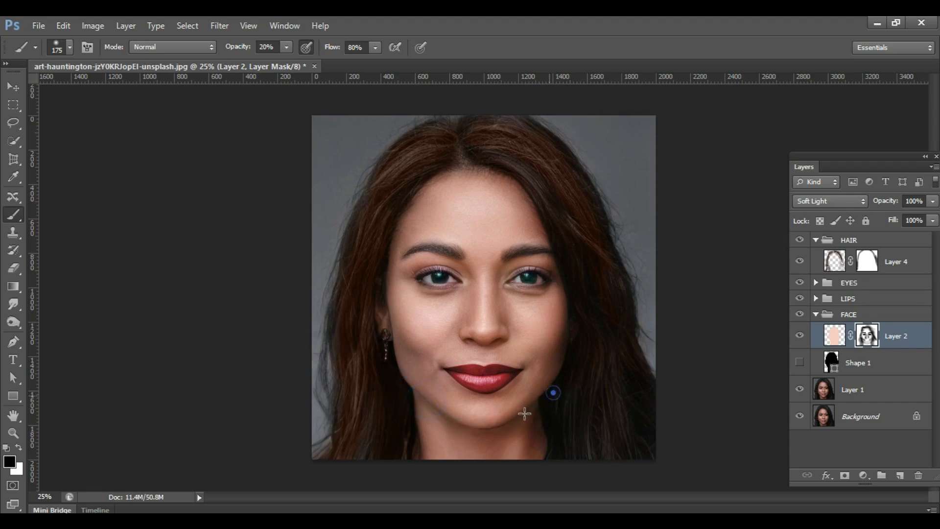
pyautogui.click(415, 418)
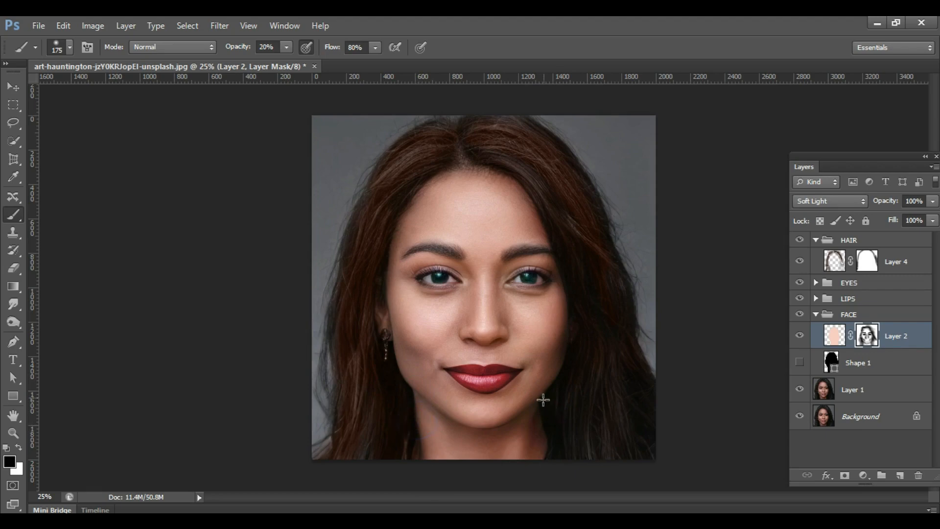
pyautogui.click(535, 427)
pyautogui.click(561, 390)
pyautogui.click(550, 400)
pyautogui.click(382, 319)
pyautogui.hotkey('ctrl', '-')
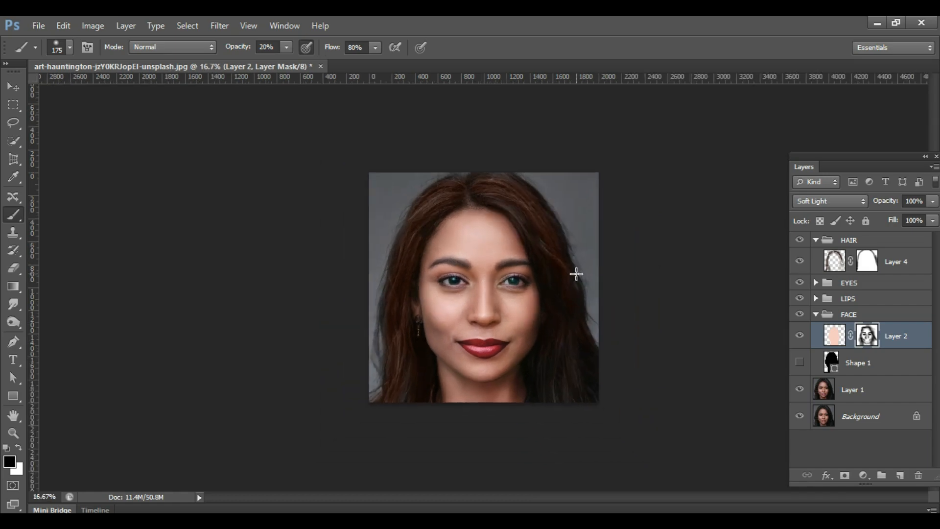
pyautogui.hotkey('ctrl', '+')
pyautogui.hotkey('ctrl', '+')
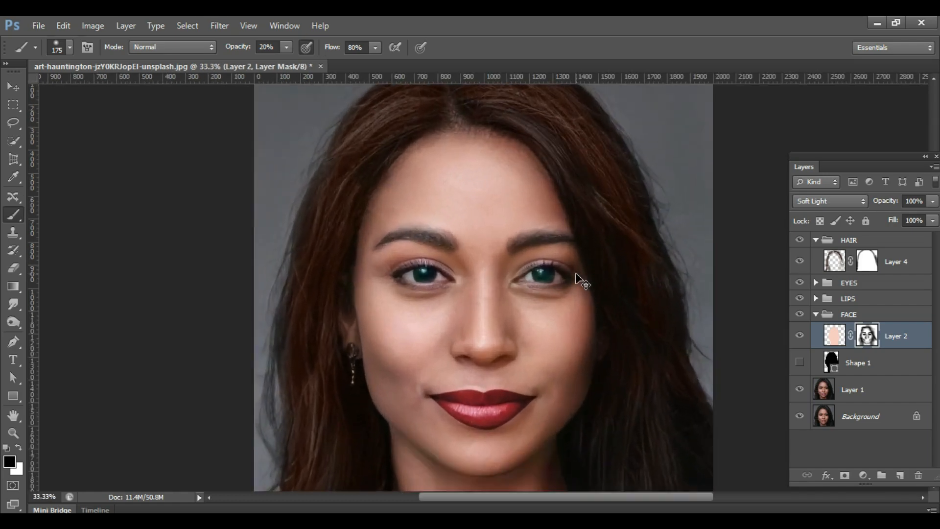